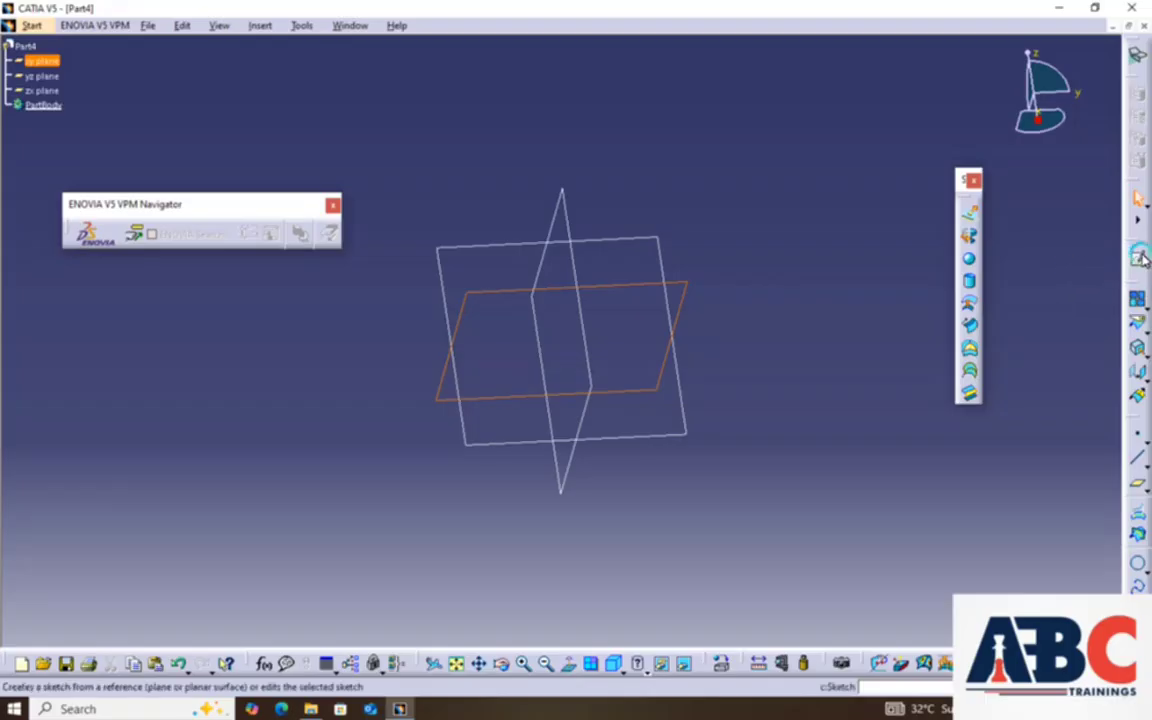
Sketch a rectangle about 230 by 116 mm centred on the origin of the xy plane and finish the sketch.
left_click(1140, 256)
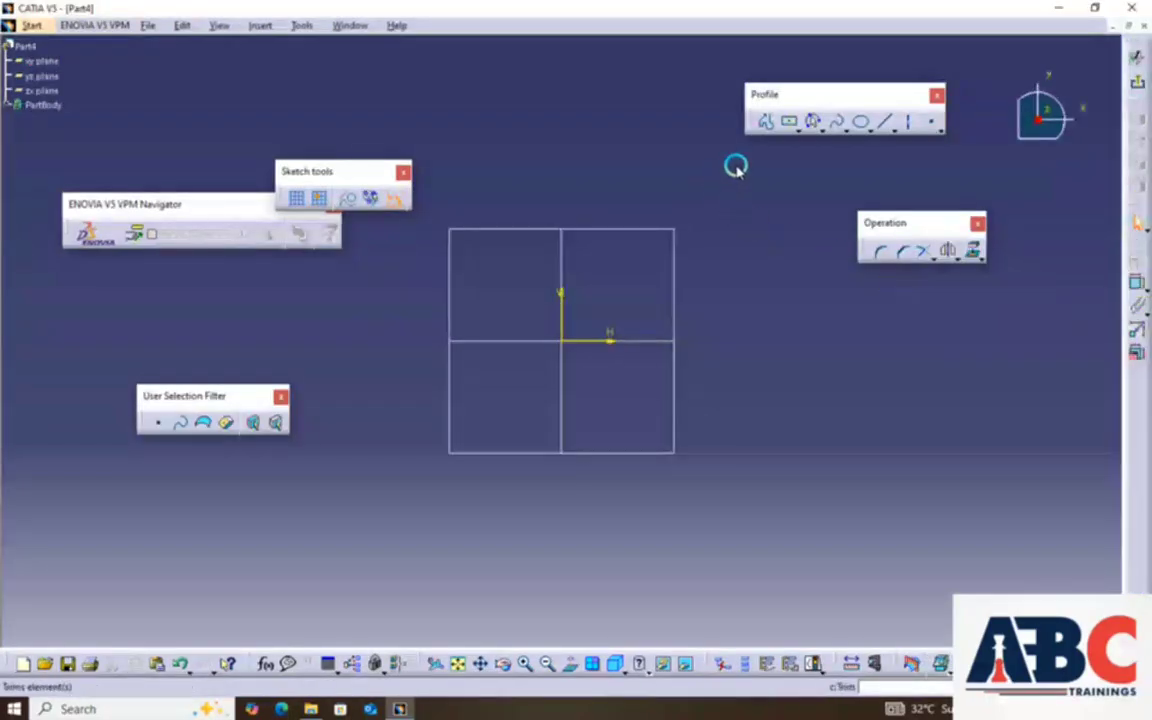
left_click(789, 122)
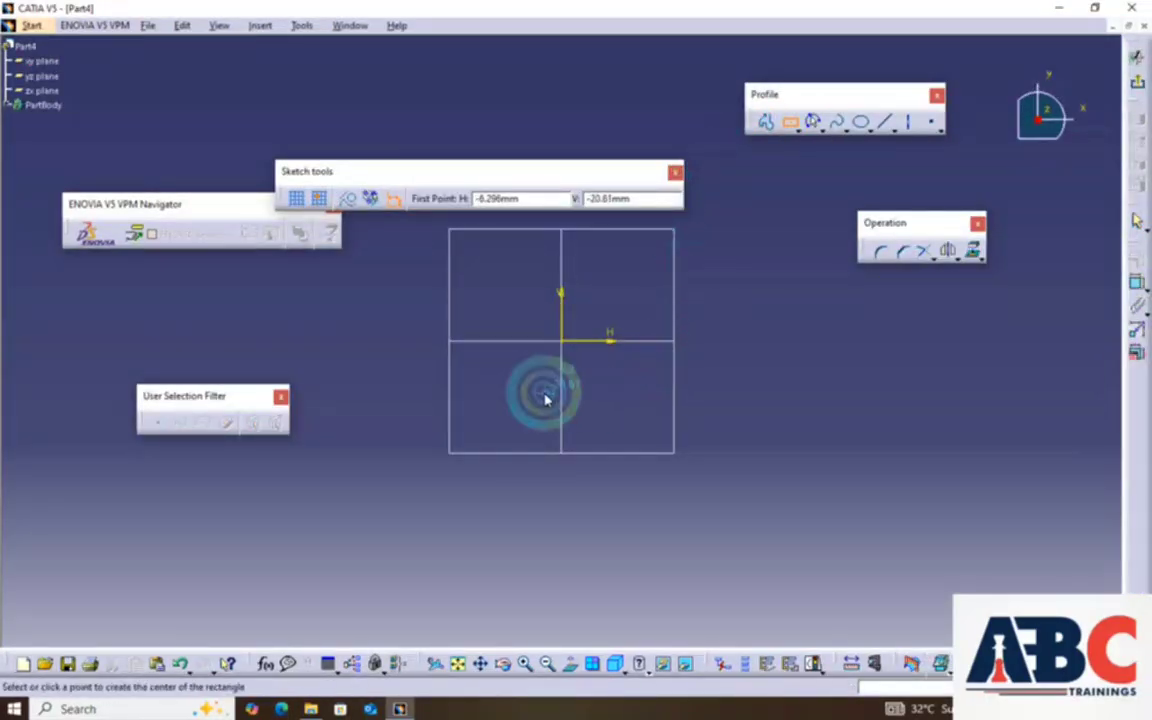
left_click(555, 341)
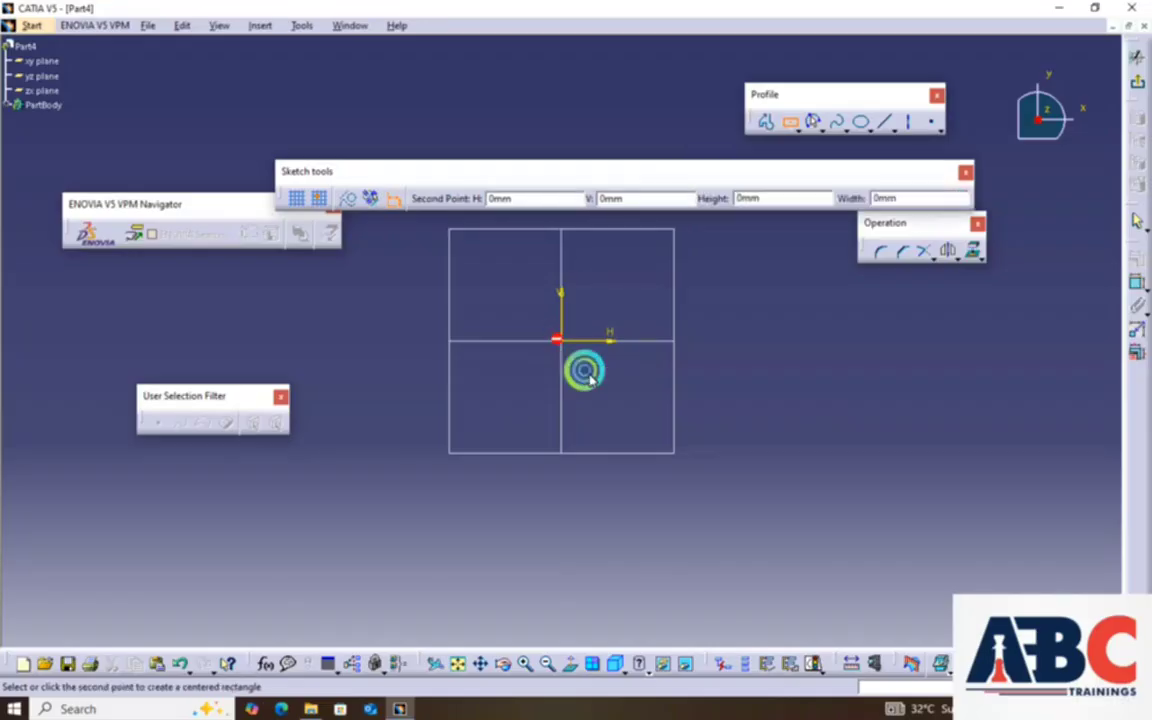
left_click(853, 490)
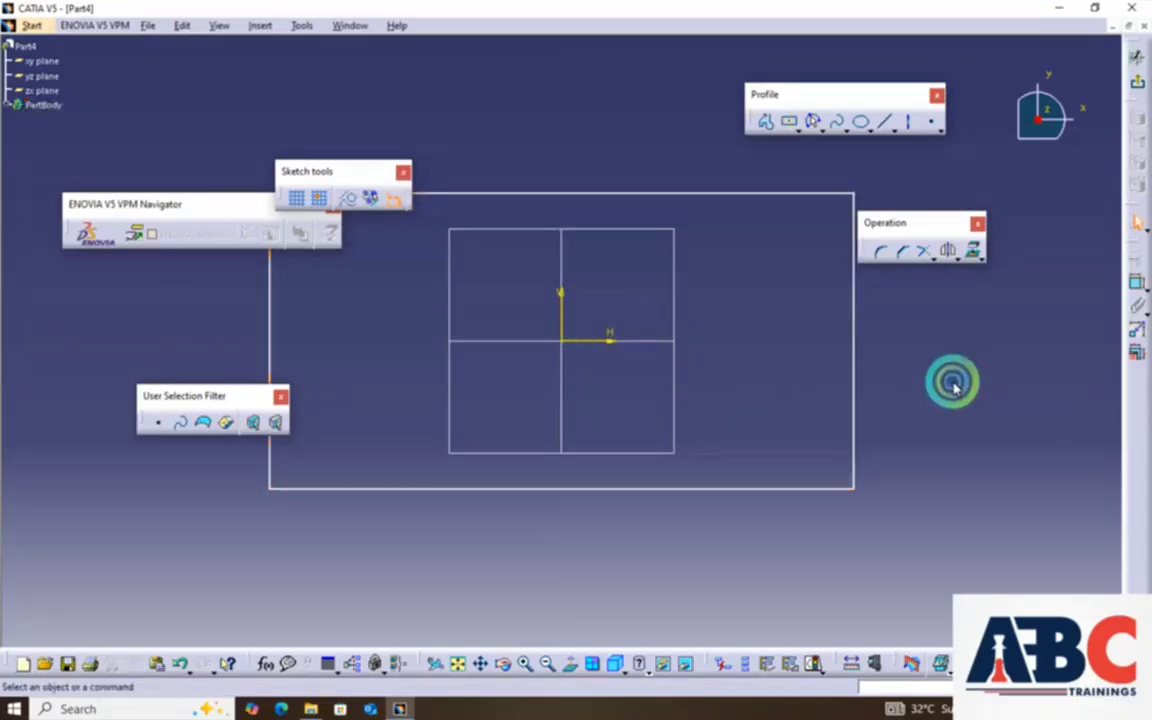
left_click(1141, 88)
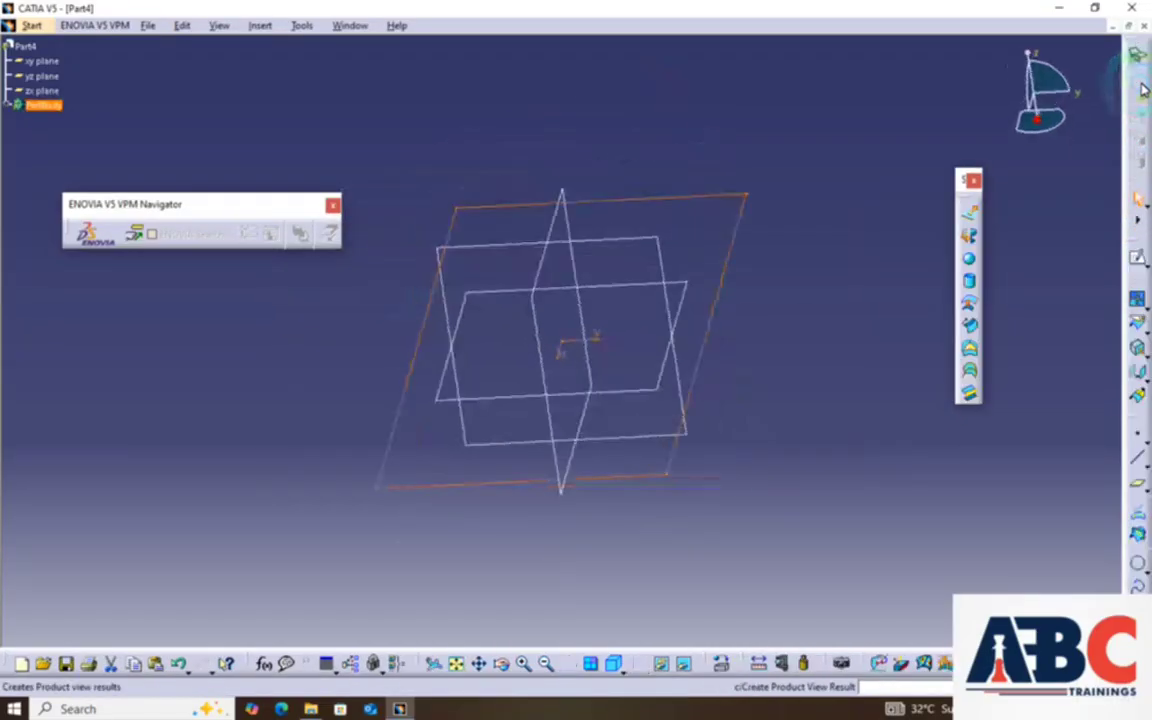
Extrude the rectangle as a surface normal to the sketch, with limit 1 at 46 mm and limit 2 at 48 mm.
left_click(977, 214)
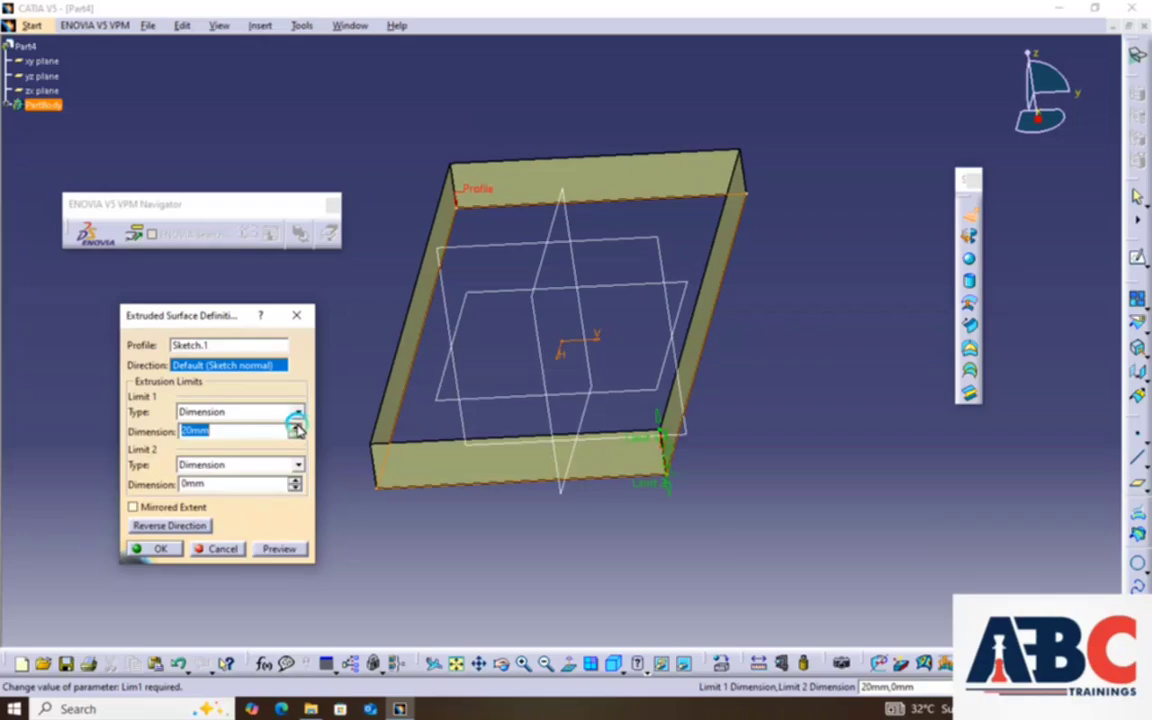
left_click_drag(294, 428, 294, 428)
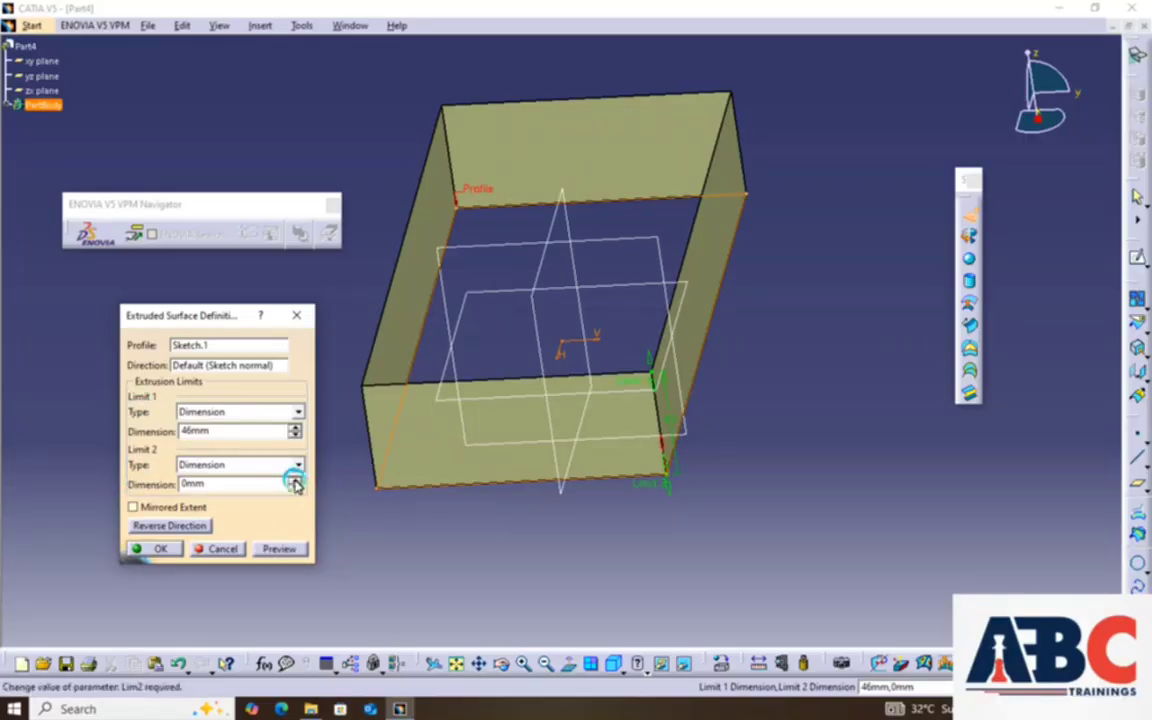
left_click_drag(295, 483, 295, 483)
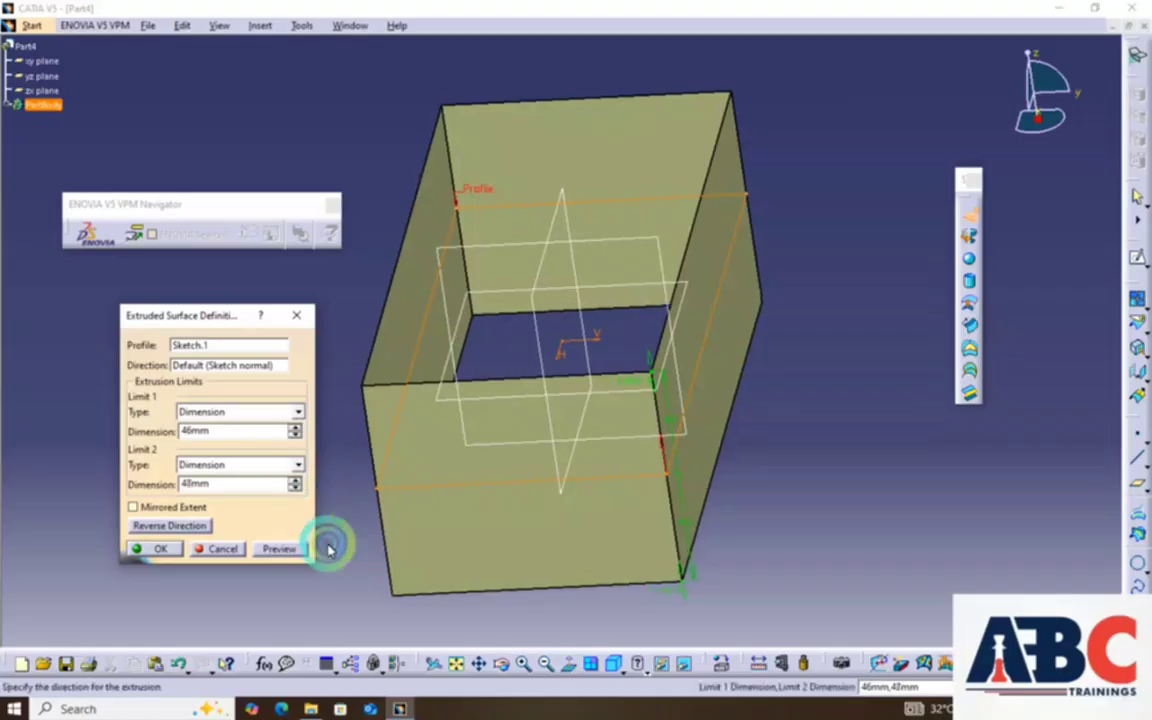
left_click(157, 553)
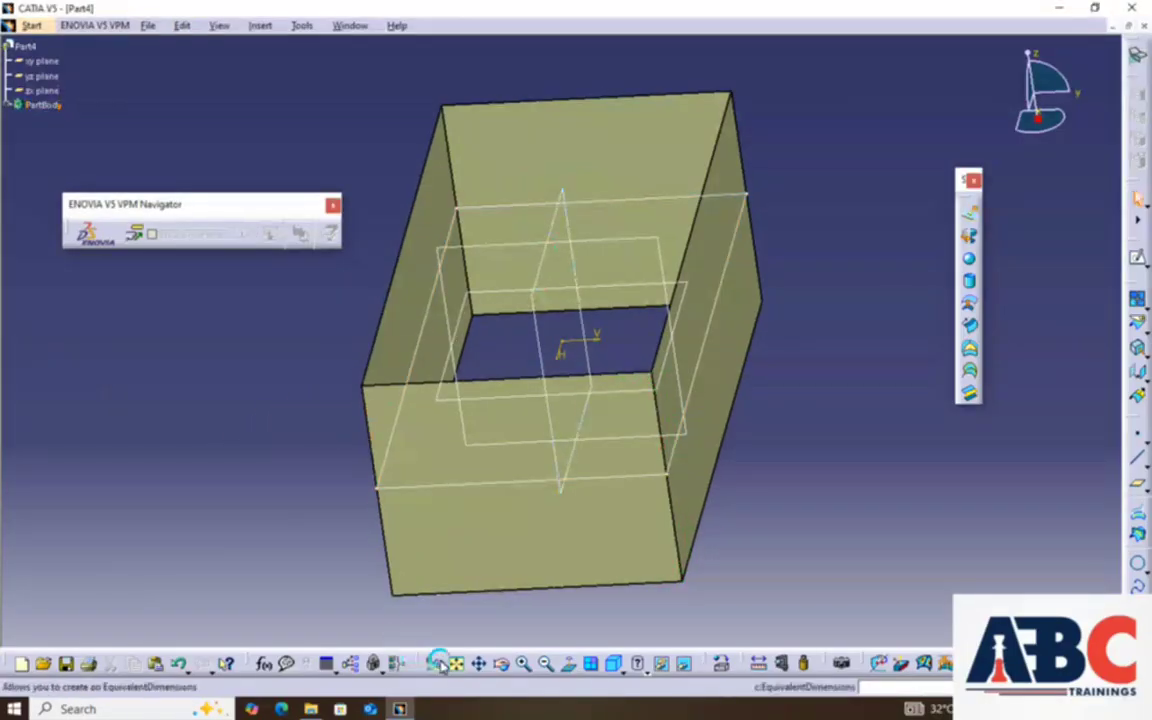
Close the open top of the extruded box with a Fill surface bounded by its four upper edges.
middle_click_drag(240, 556, 411, 483)
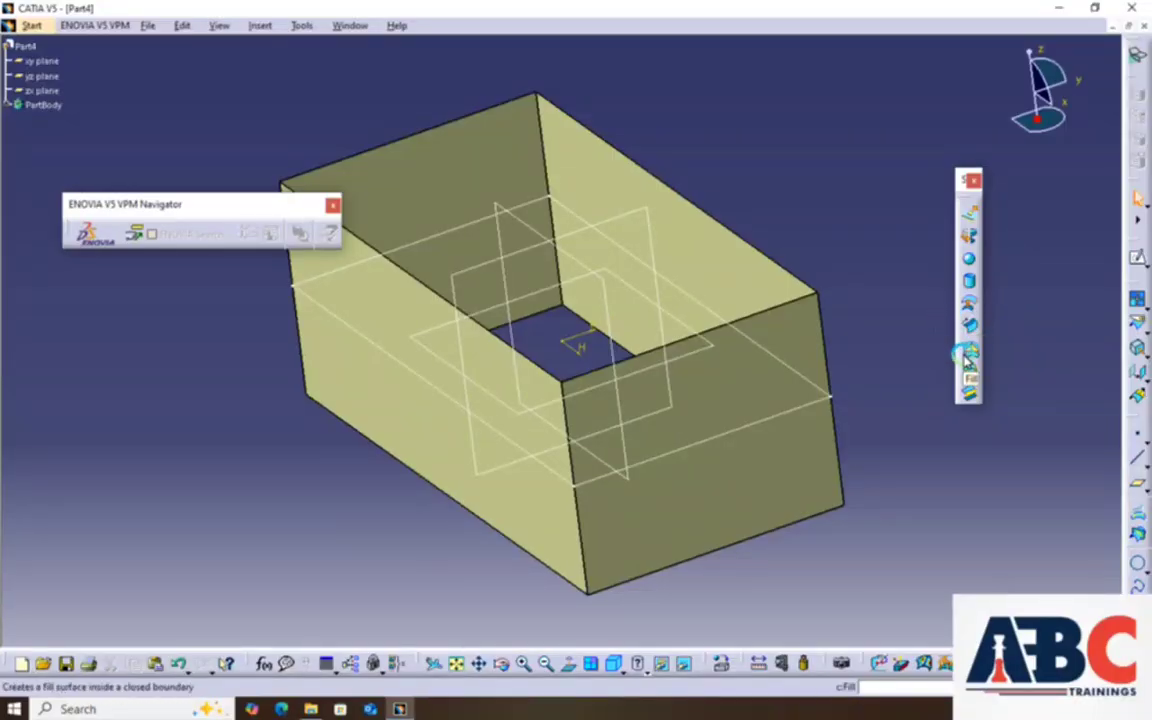
left_click(970, 353)
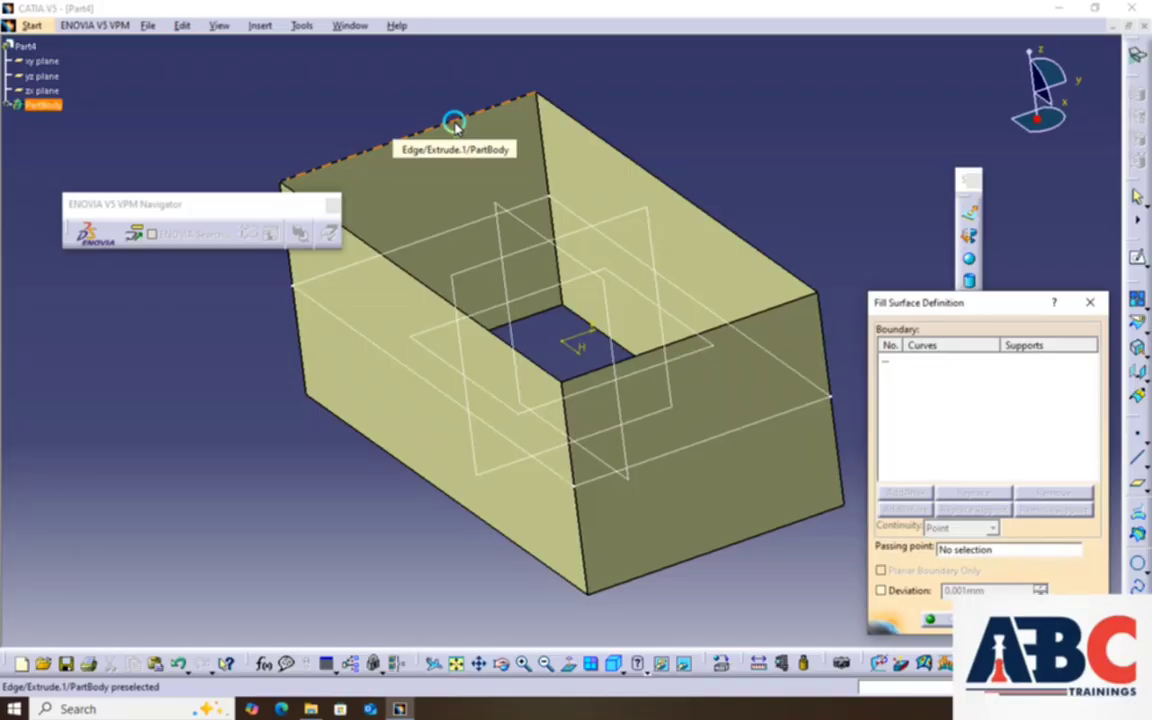
left_click(454, 122)
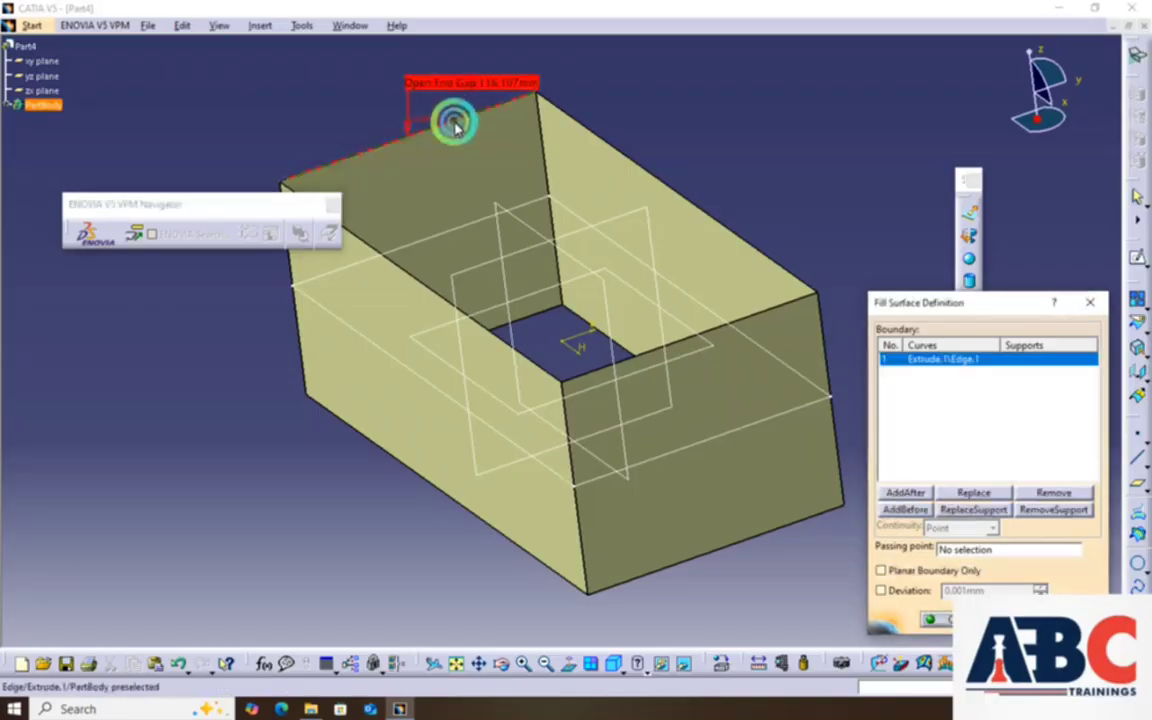
left_click(676, 195)
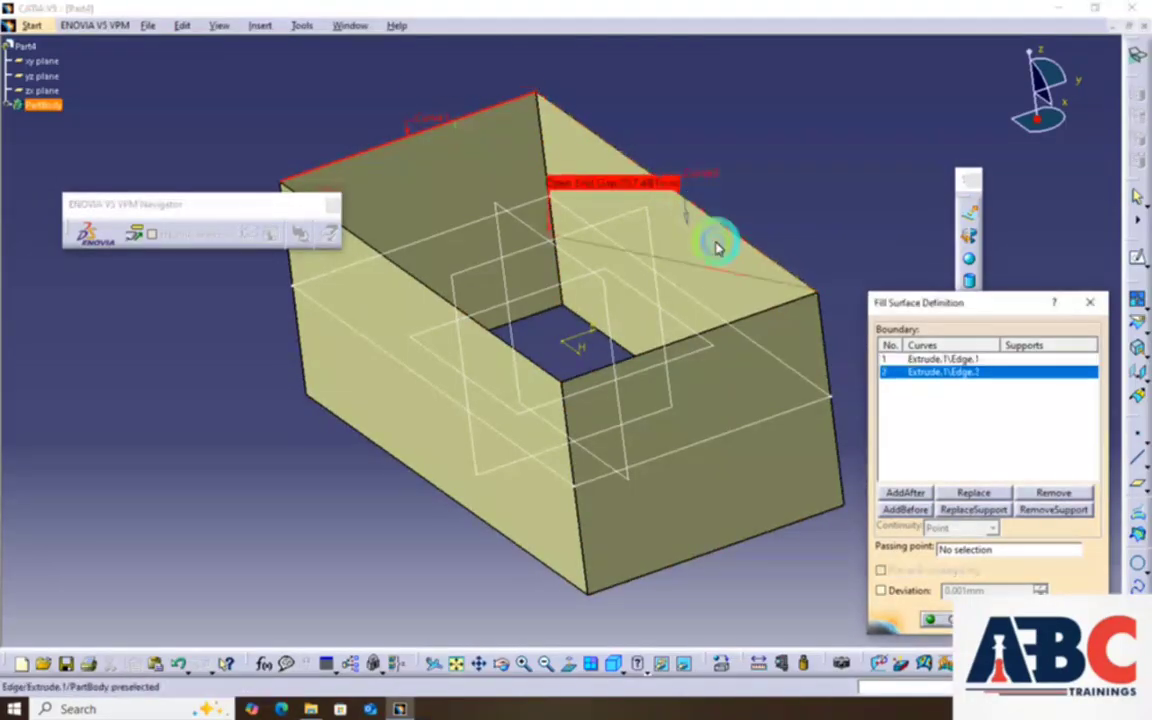
left_click(712, 332)
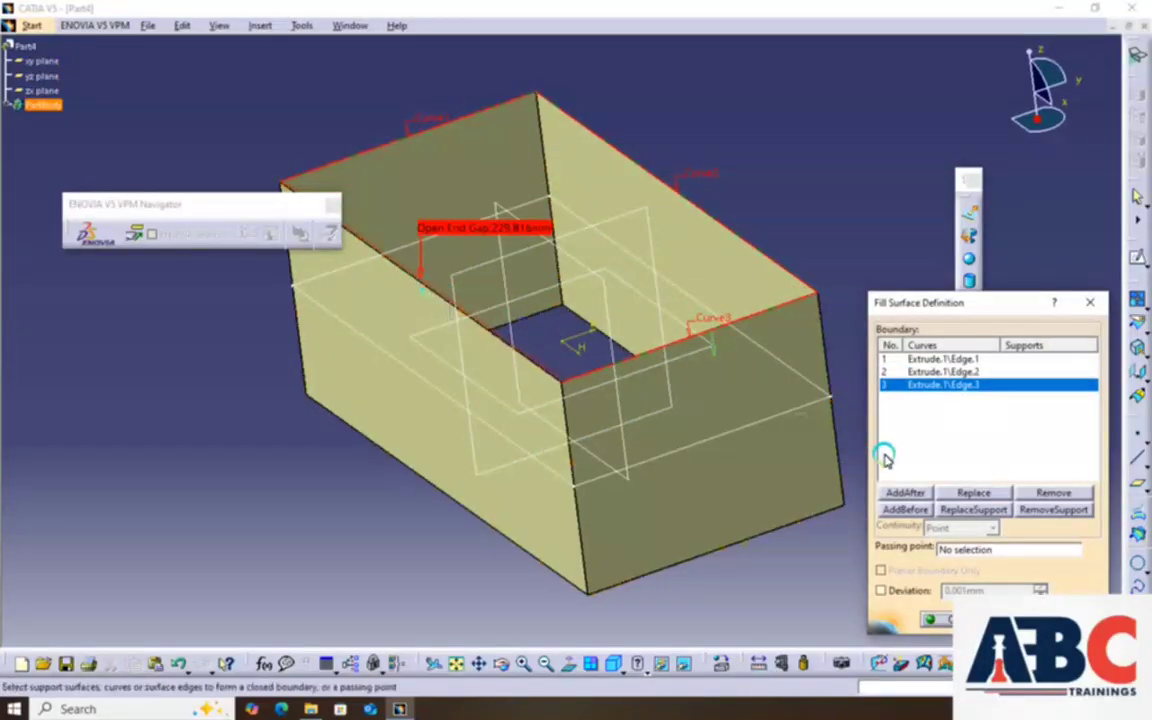
left_click(943, 617)
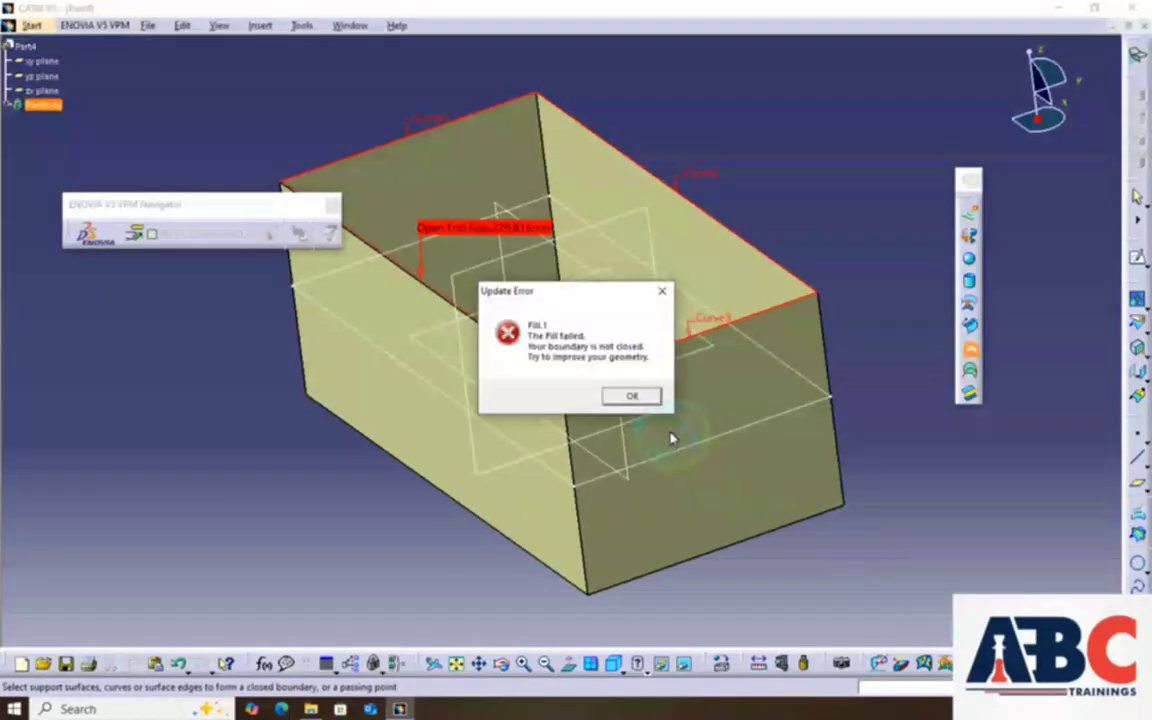
left_click(643, 399)
left_click(424, 285)
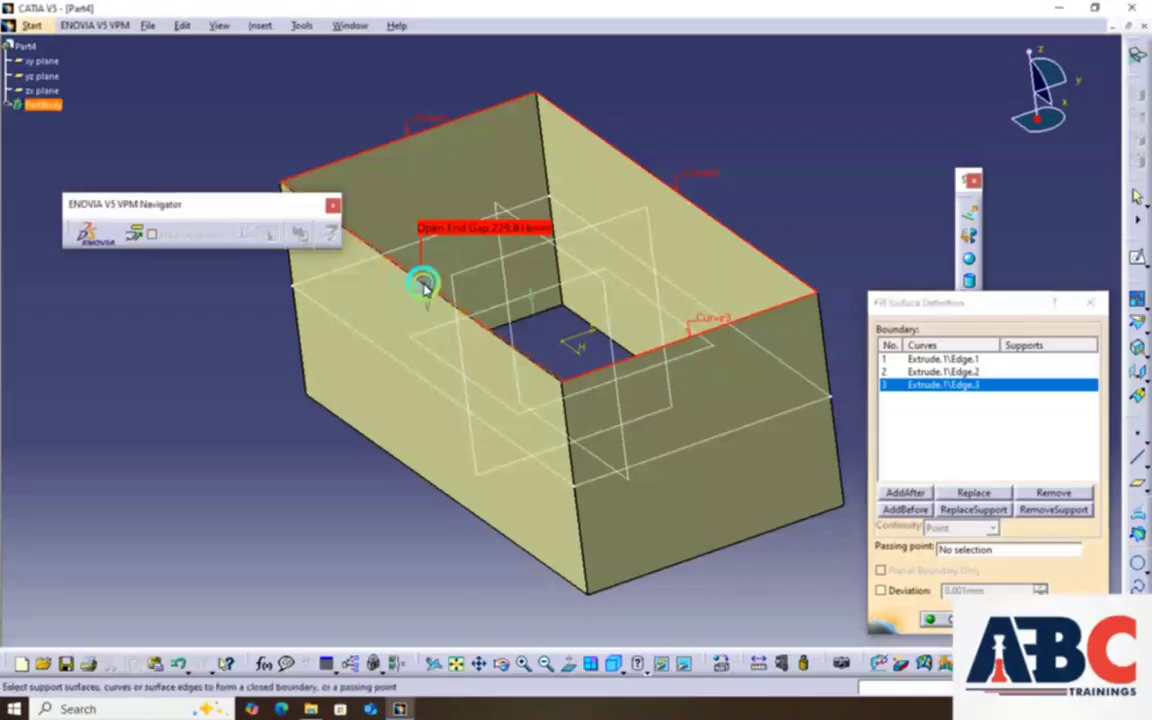
left_click(968, 545)
left_click(945, 618)
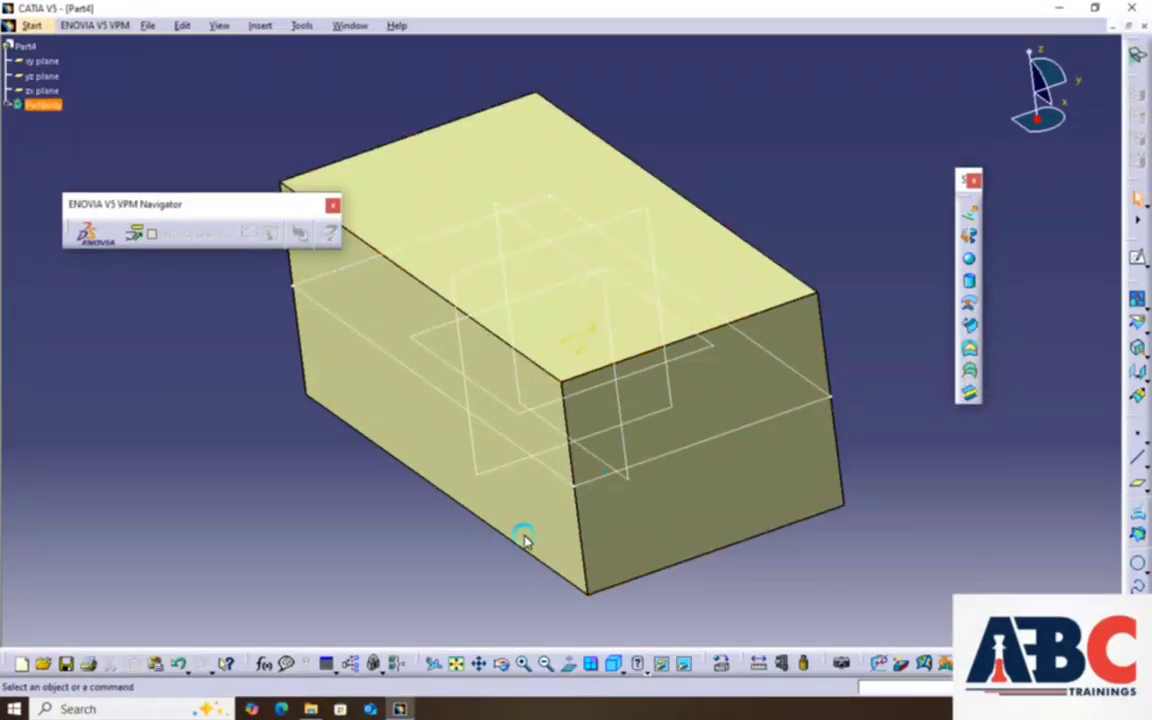
Undo the fill, the extruded surface and the rectangle sketch, keeping only the reference planes.
left_click(503, 670)
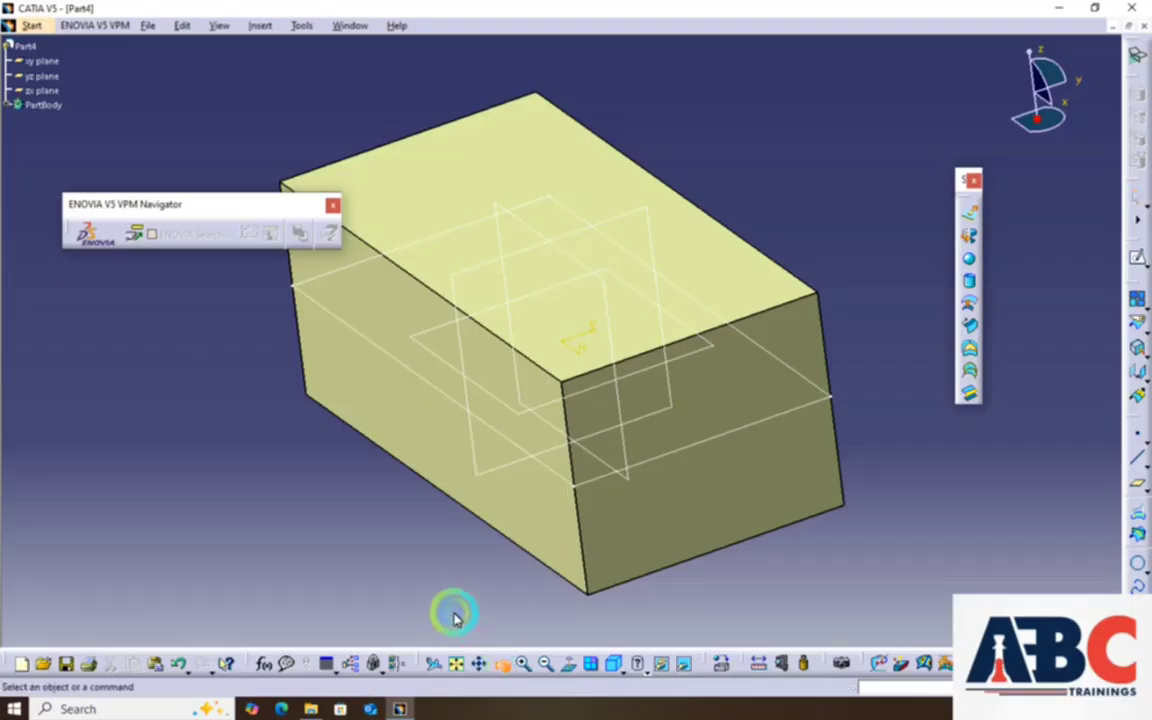
left_click_drag(458, 612, 651, 329)
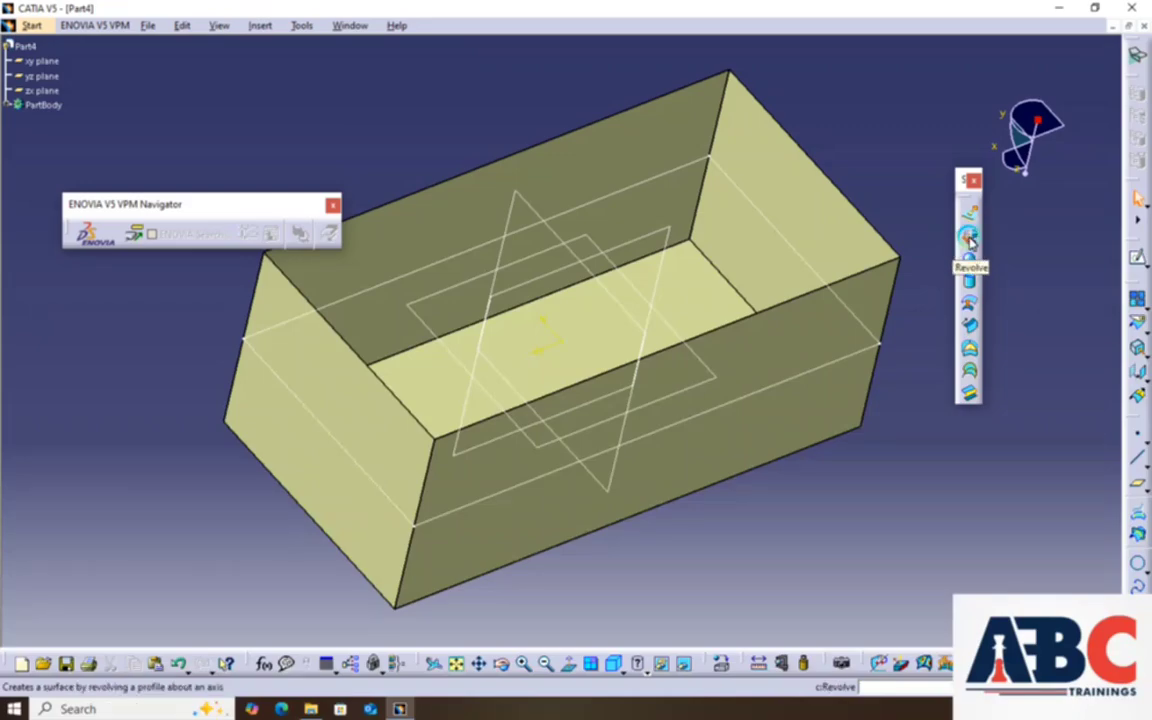
key("ctrl+z")
key("ctrl+z")
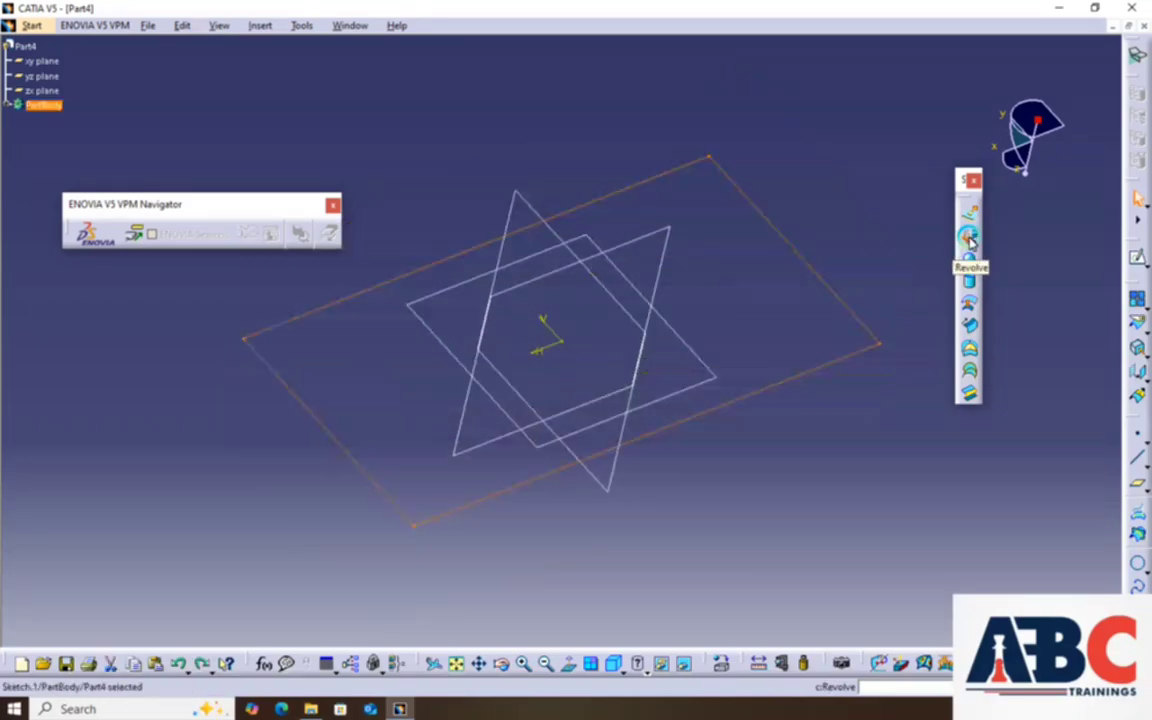
Sketch a closed stepped half-profile on the xy plane, about 92 mm high, with a 44 mm base narrowing to a 23 mm neck.
left_click(1140, 261)
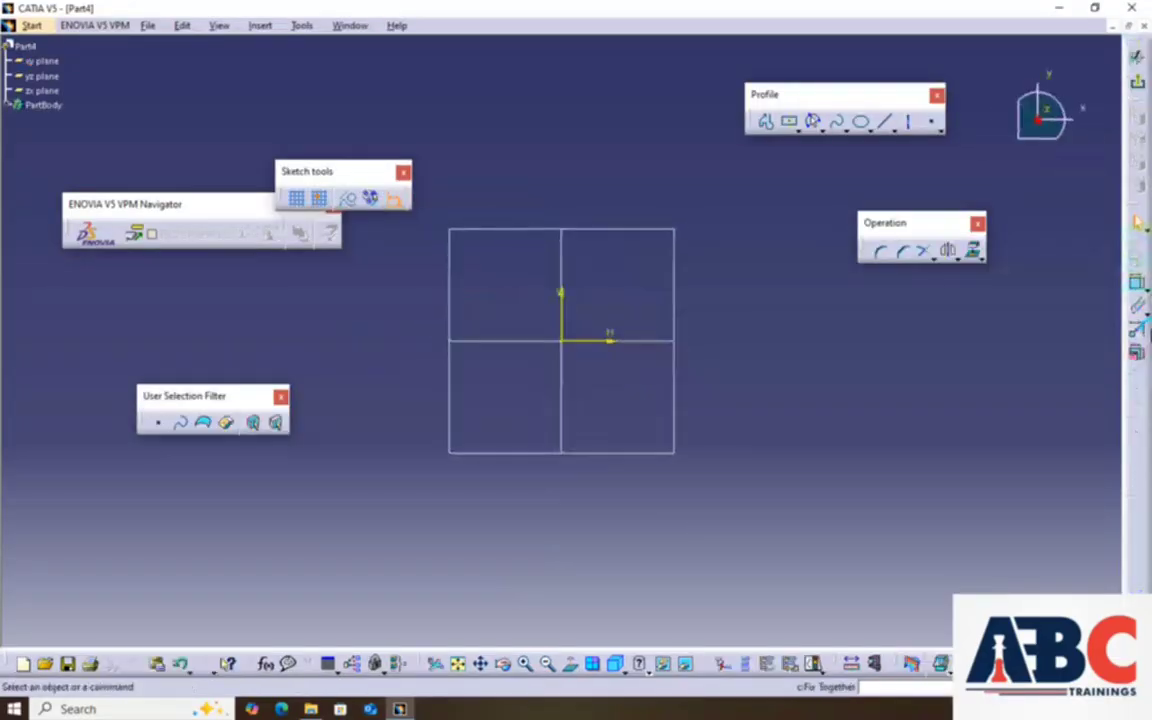
left_click(768, 124)
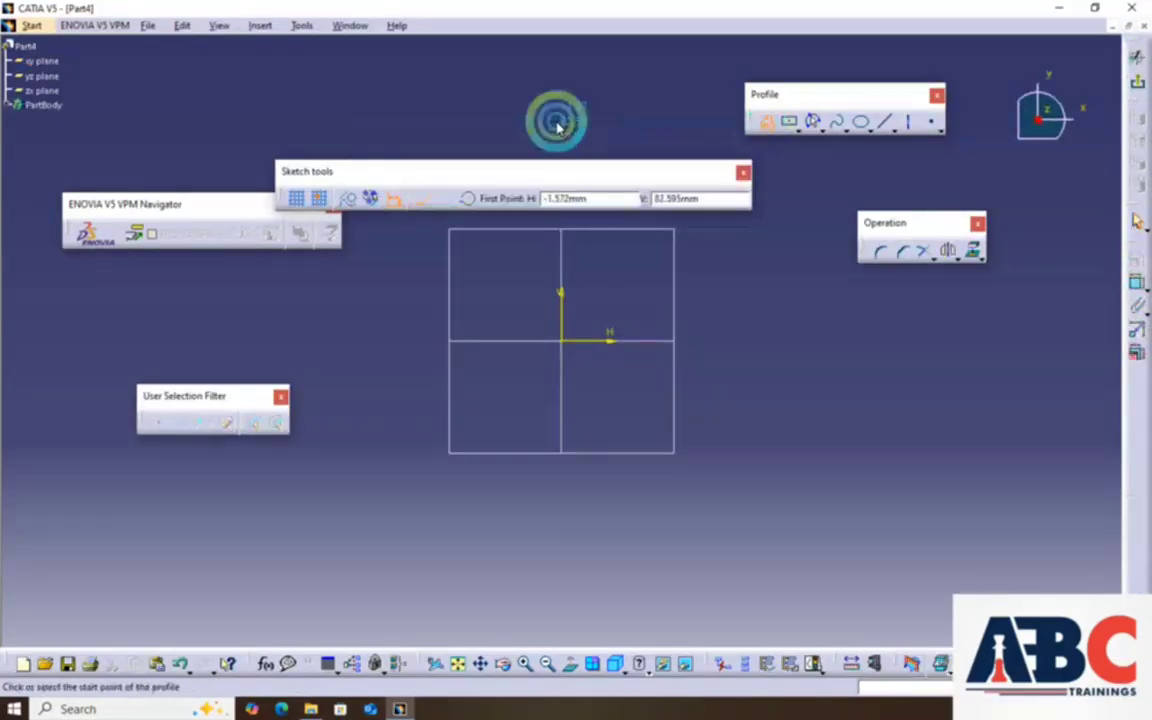
left_click(561, 105)
left_click(561, 340)
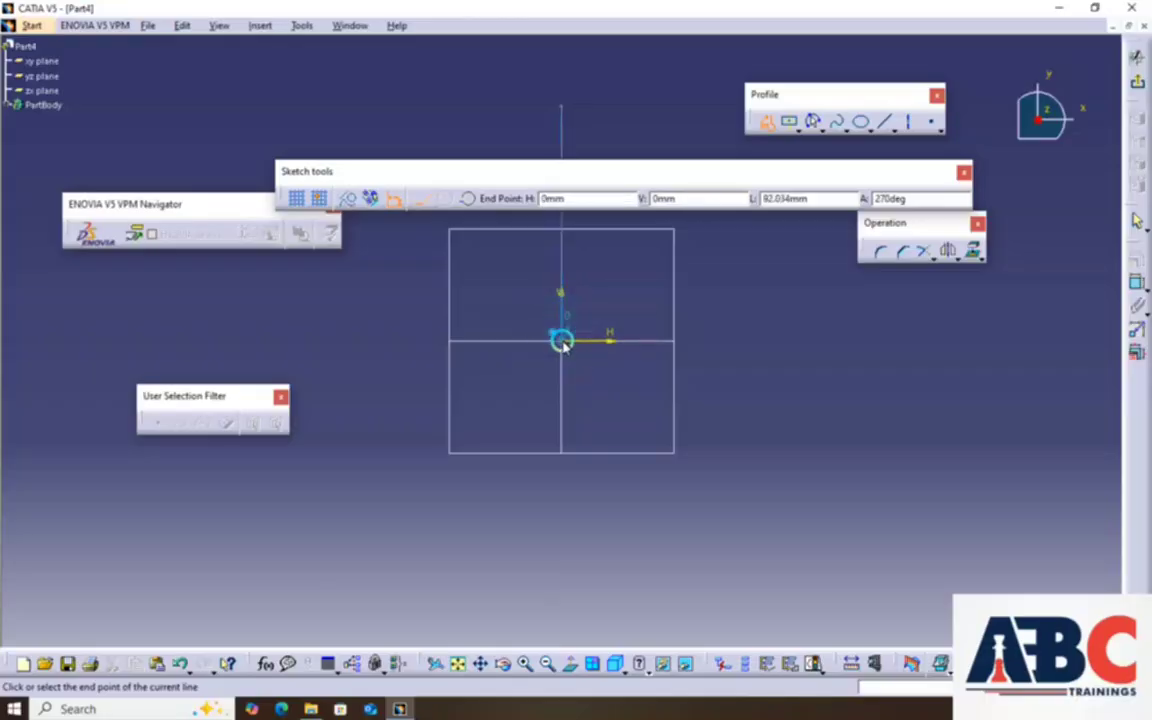
left_click(673, 340)
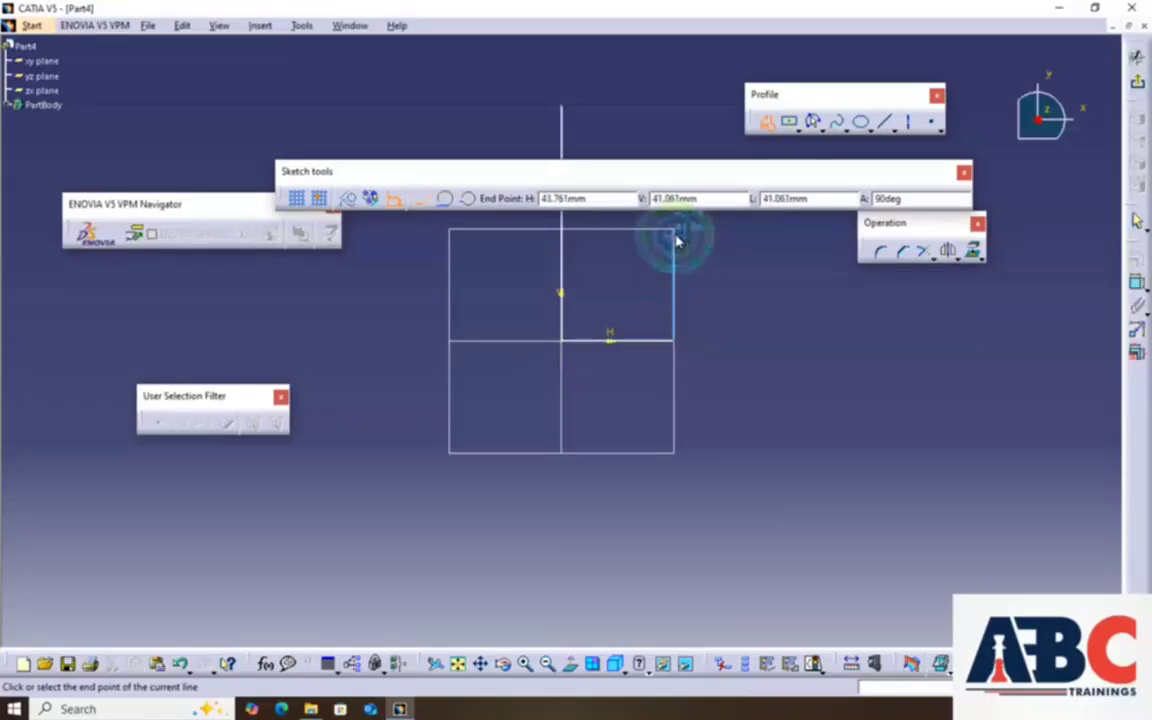
mouse_move(654, 140)
left_mouse_down()
mouse_move(671, 87)
mouse_move(622, 75)
mouse_move(615, 55)
mouse_move(617, 113)
left_mouse_up()
left_click(620, 184)
left_click(620, 139)
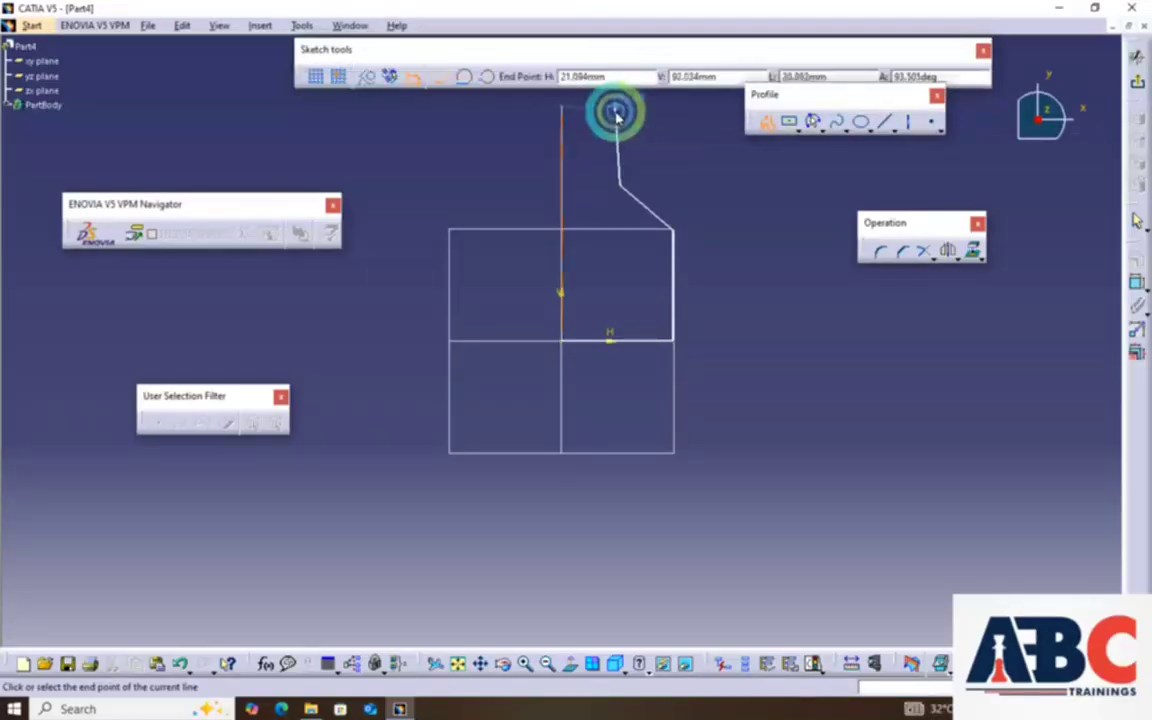
left_click(620, 105)
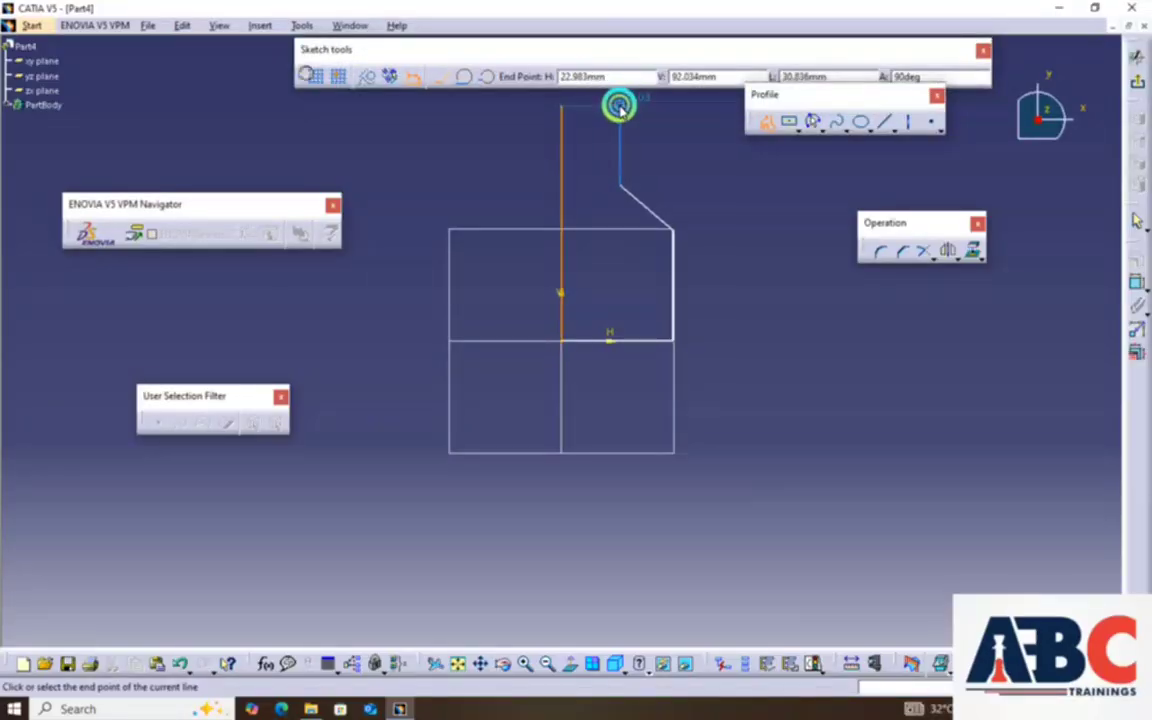
left_click(561, 104)
left_click(868, 180)
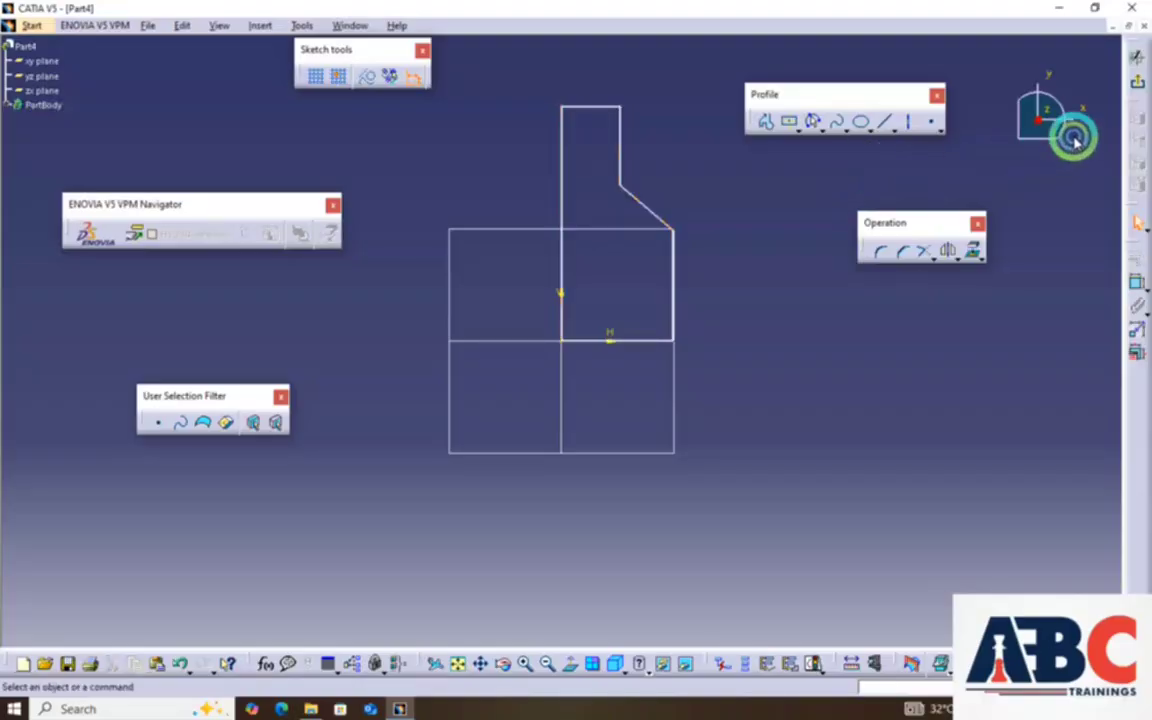
left_click(1138, 88)
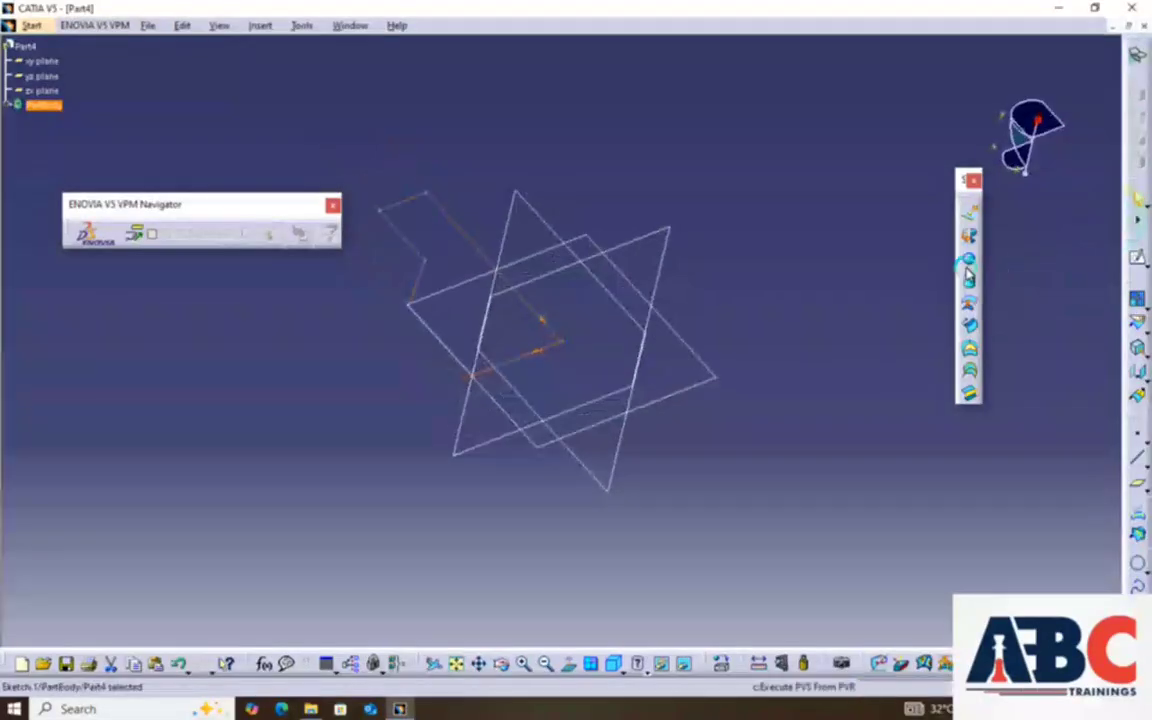
Revolve the stepped profile around its long vertical edge into a full bottle-shaped surface.
left_click(963, 238)
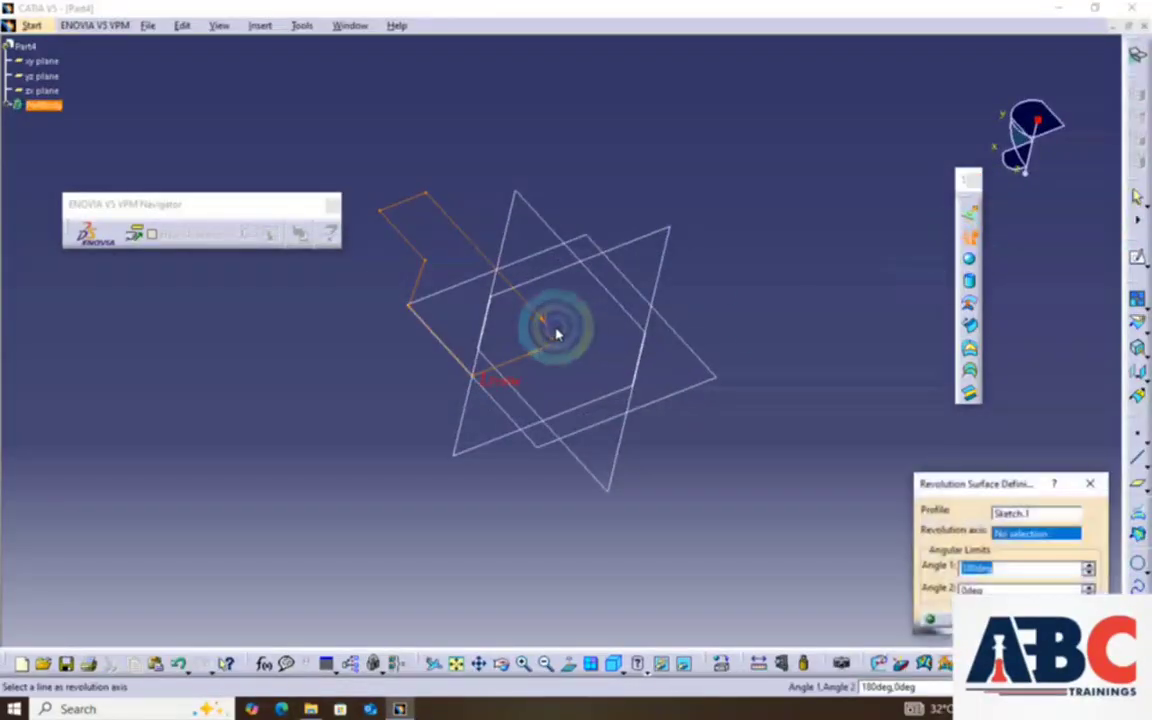
left_click(481, 256)
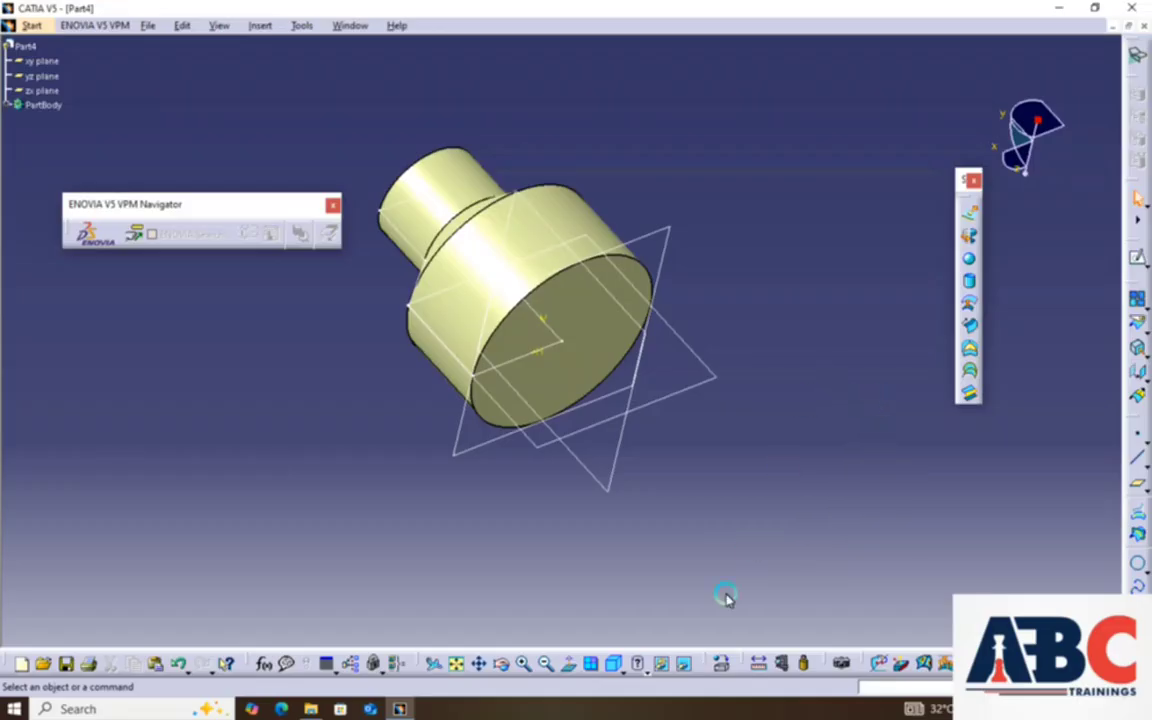
Undo the revolved surface and its profile sketch.
left_click(510, 668)
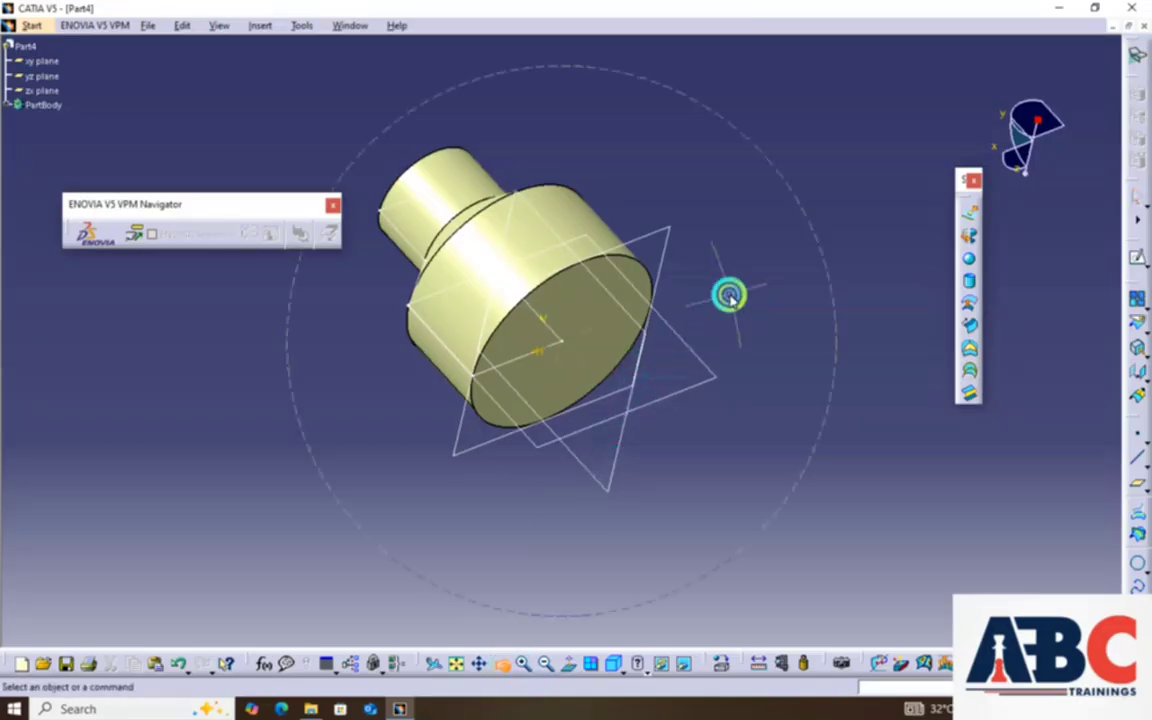
left_click_drag(728, 296, 643, 429)
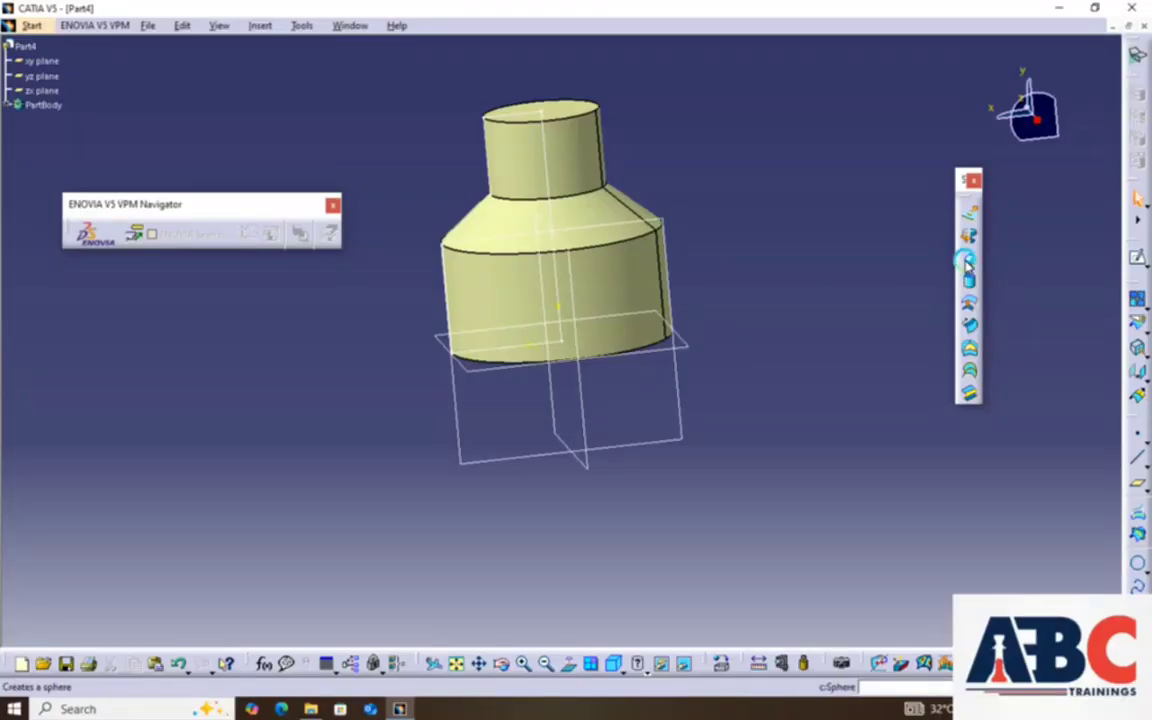
key("ctrl+z")
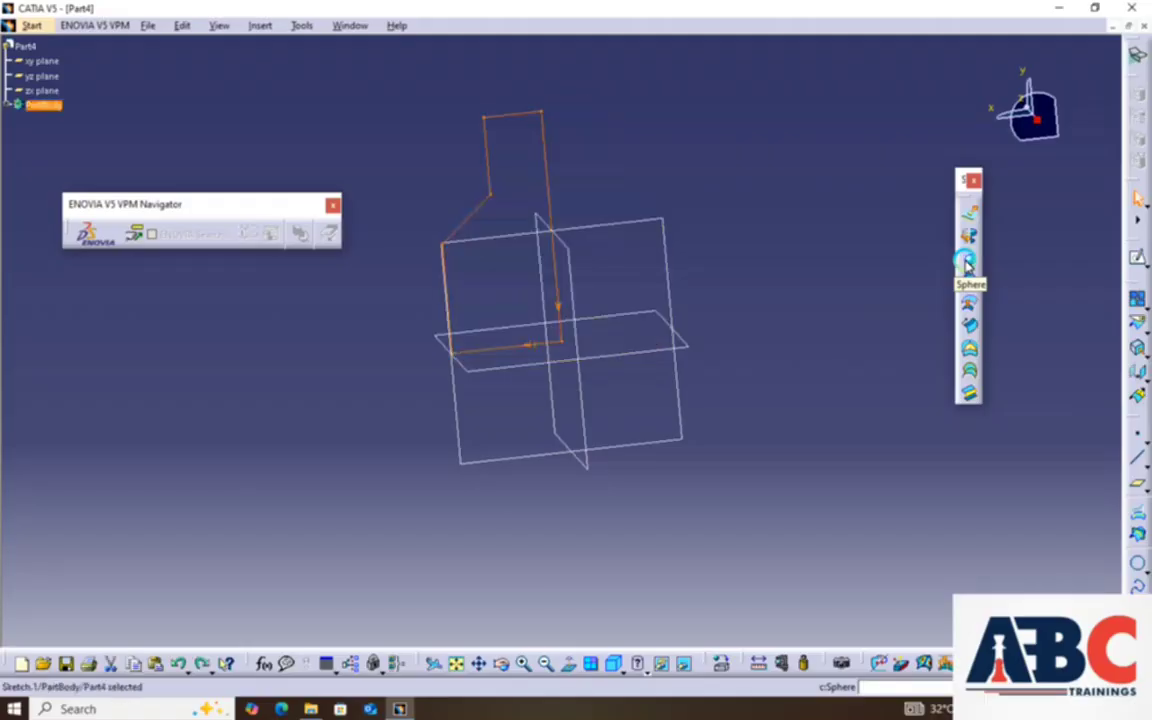
key("ctrl+z")
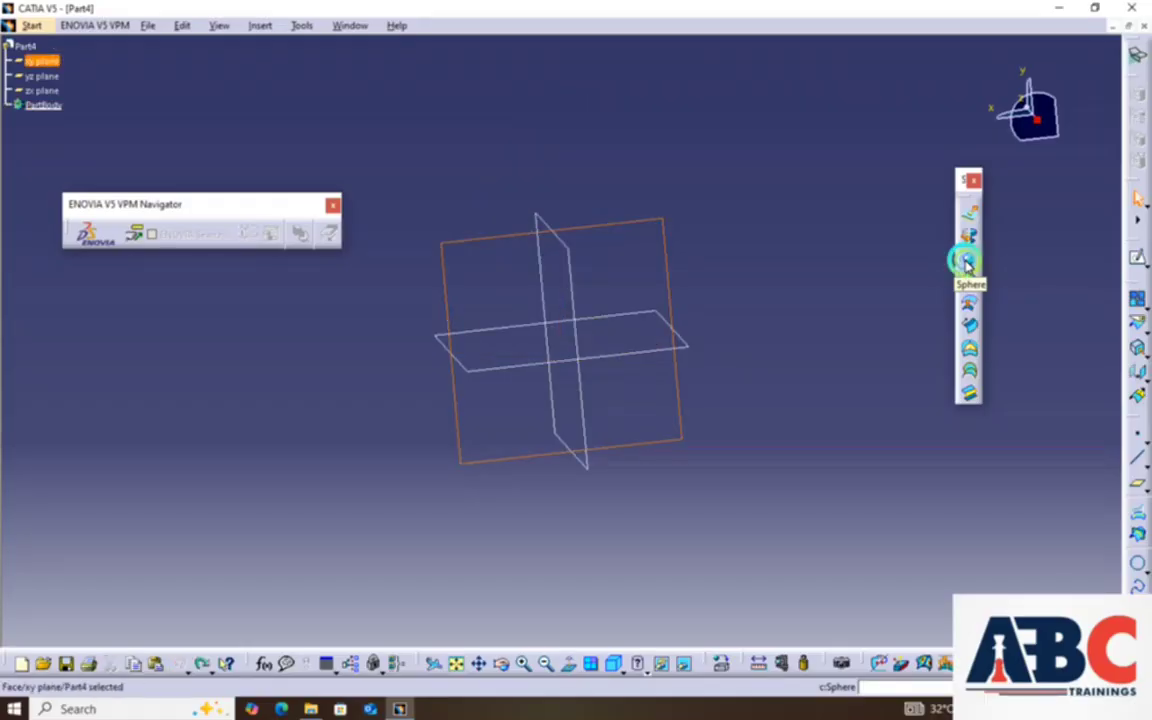
left_click(967, 262)
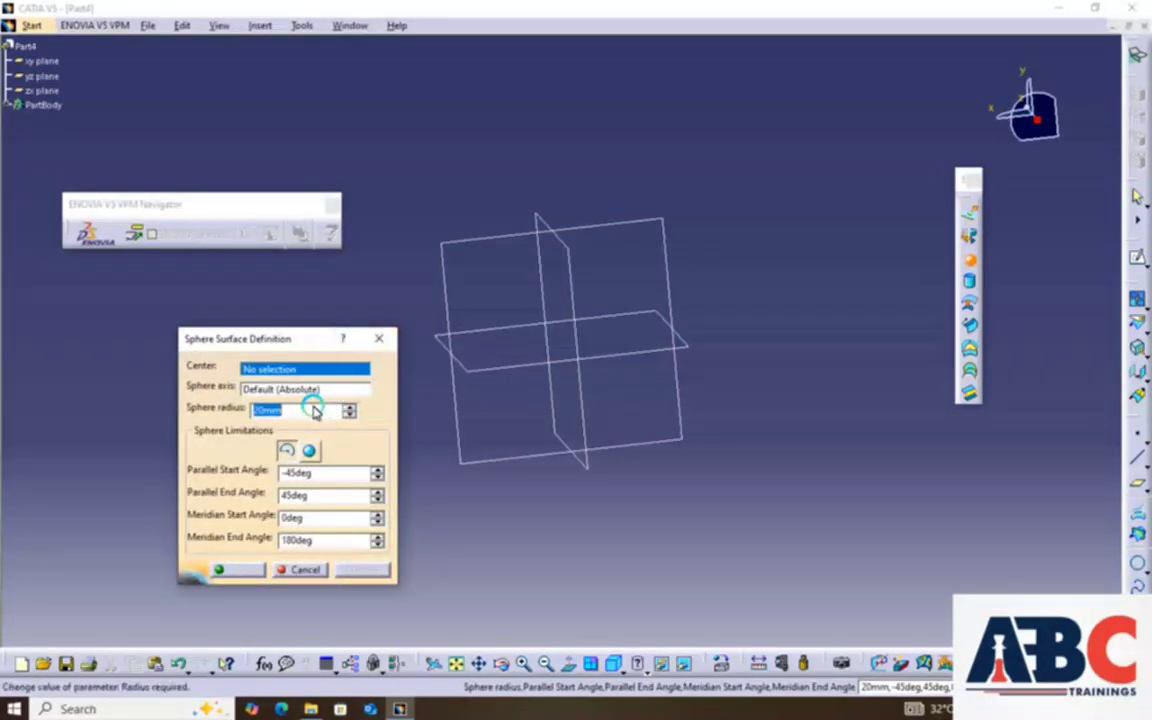
left_click(378, 338)
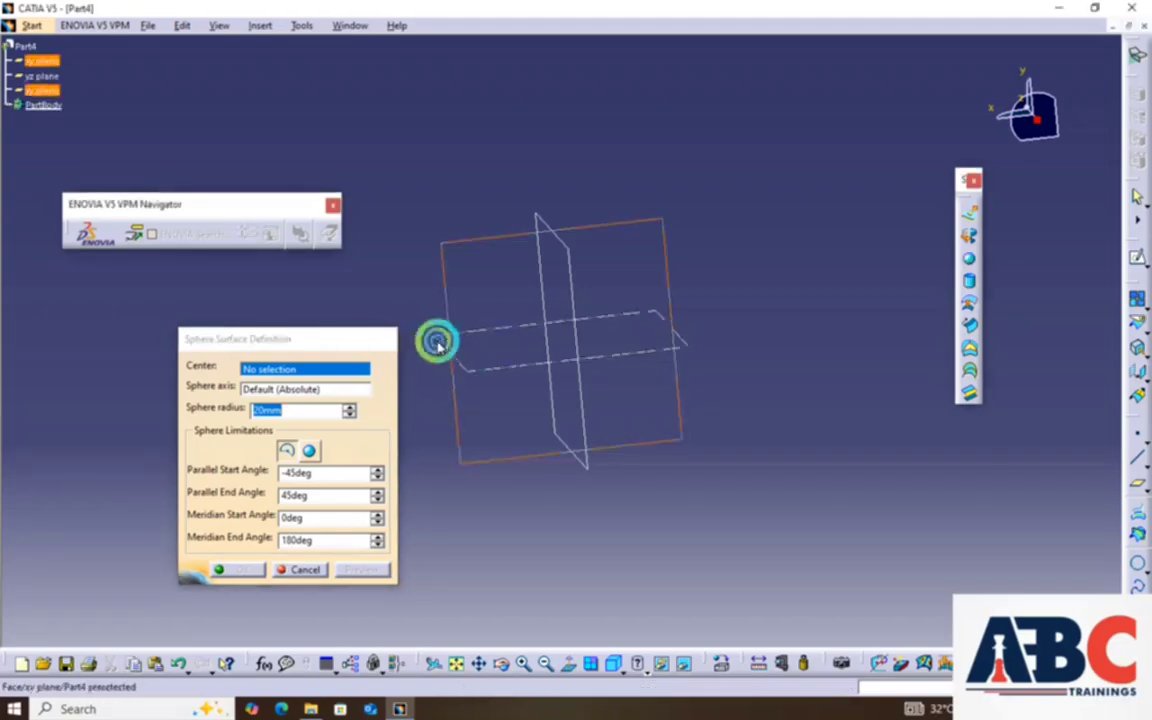
left_click(655, 320)
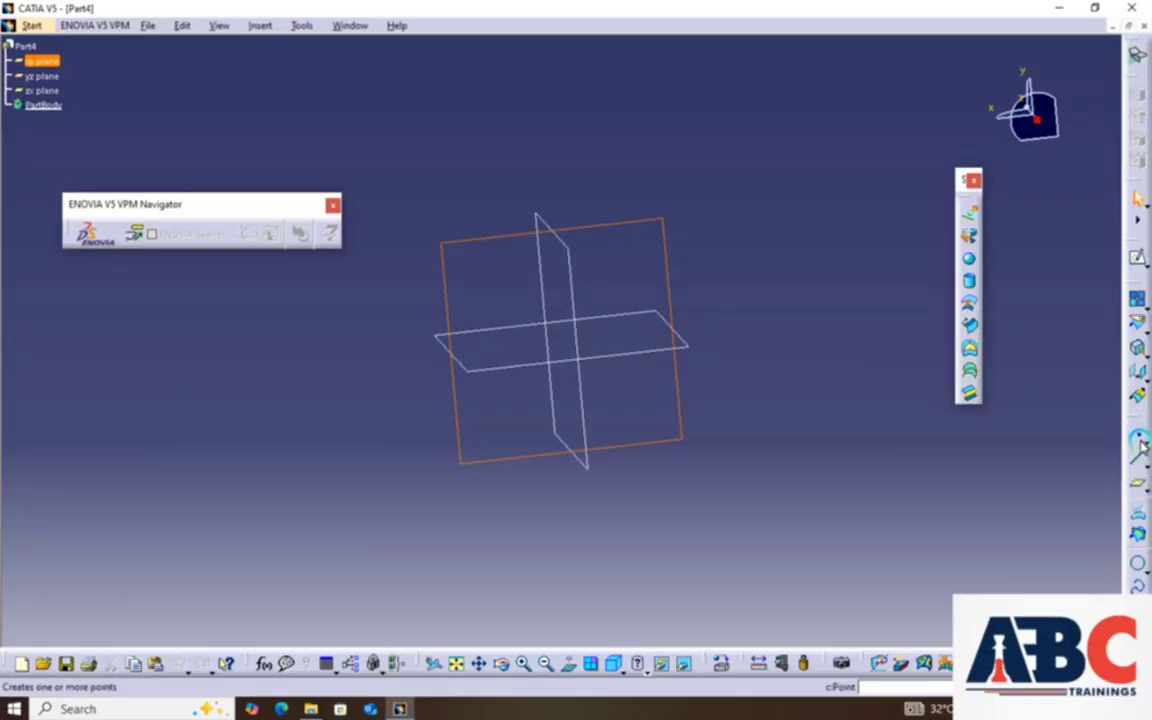
Create a point on the xy plane near the origin, at about H -0.6 mm and V 3.3 mm.
left_click(1139, 438)
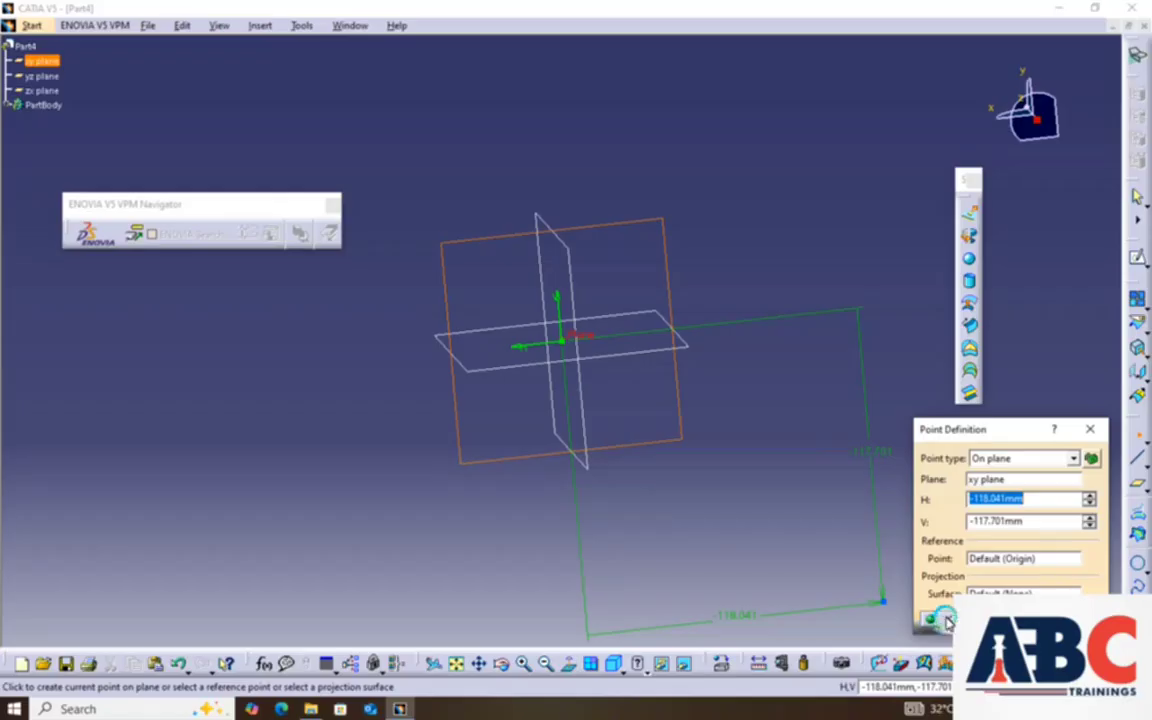
left_click(561, 341)
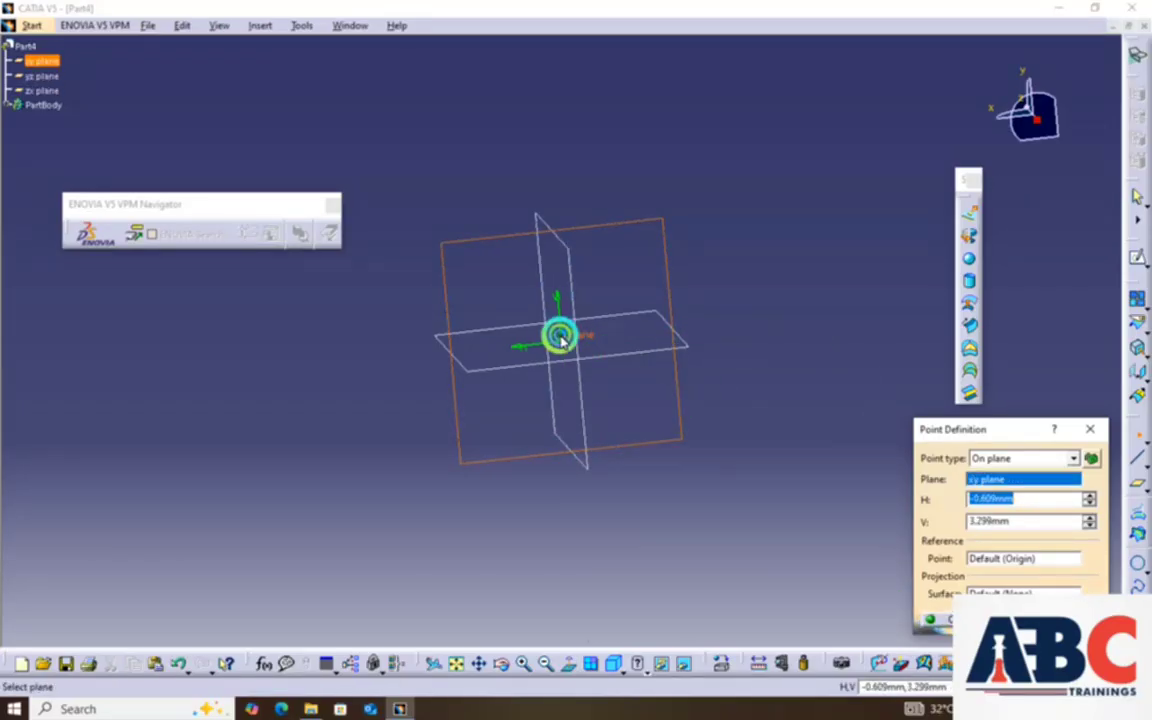
left_click(940, 618)
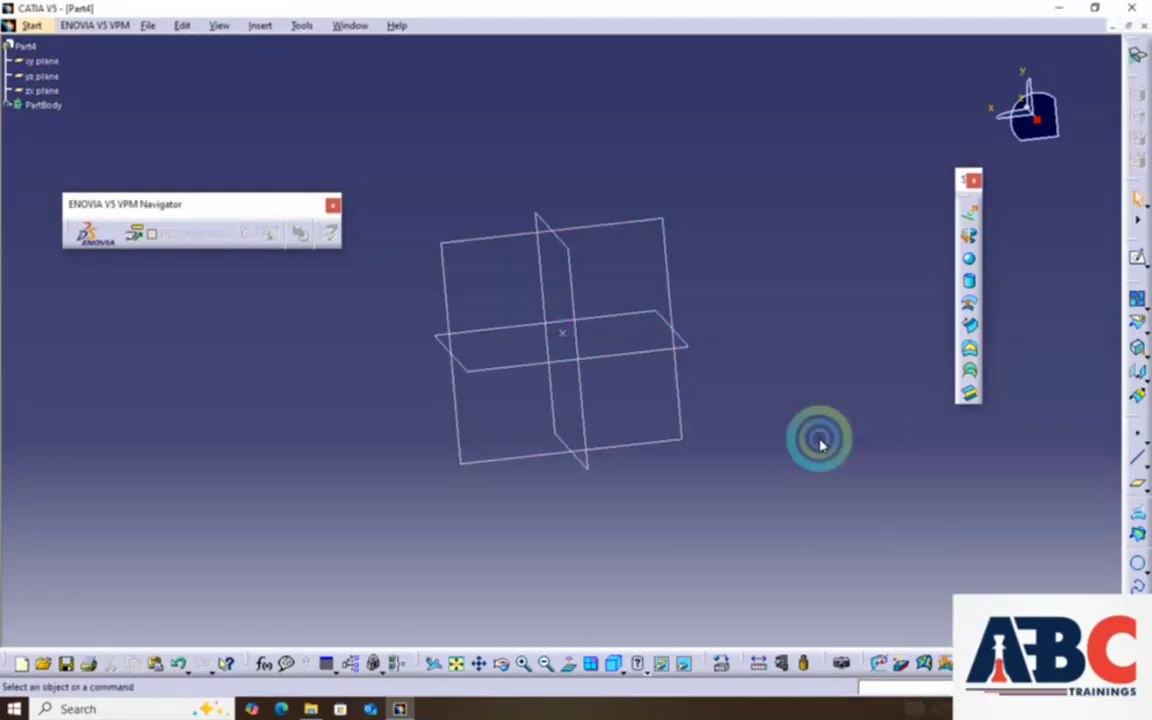
Create a partial sphere surface centred on the point, with radius 51 mm, parallel start angle -68deg and meridian start angle -18deg.
left_click(972, 258)
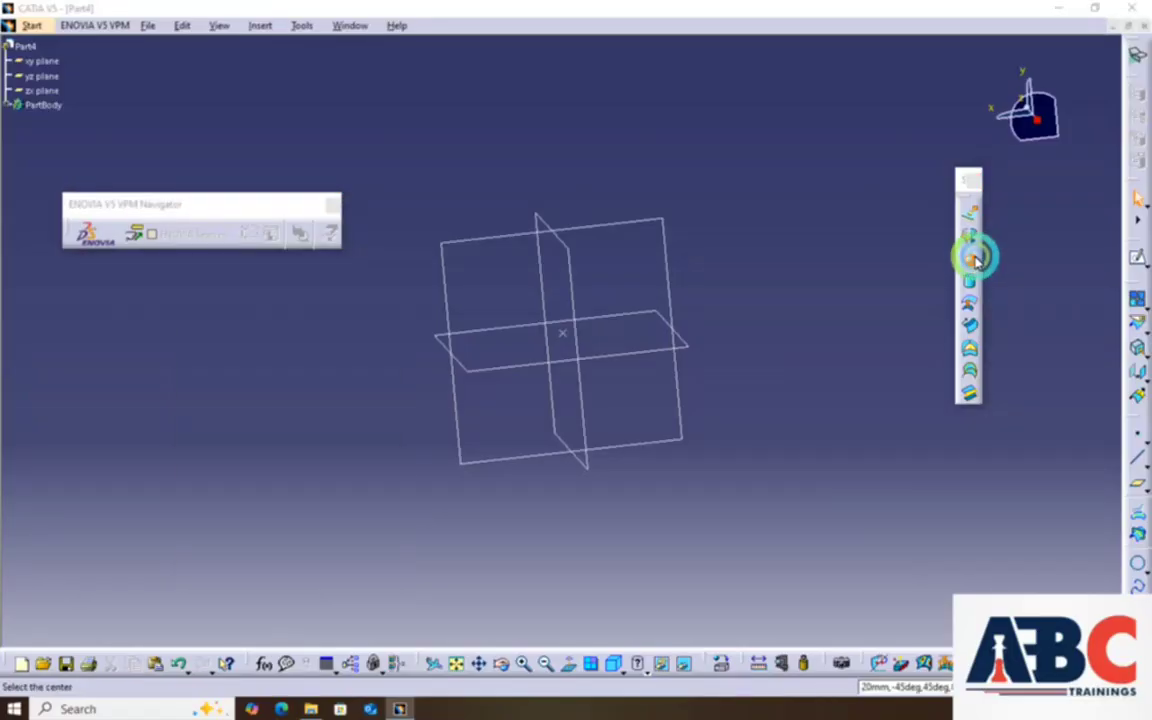
left_click(566, 337)
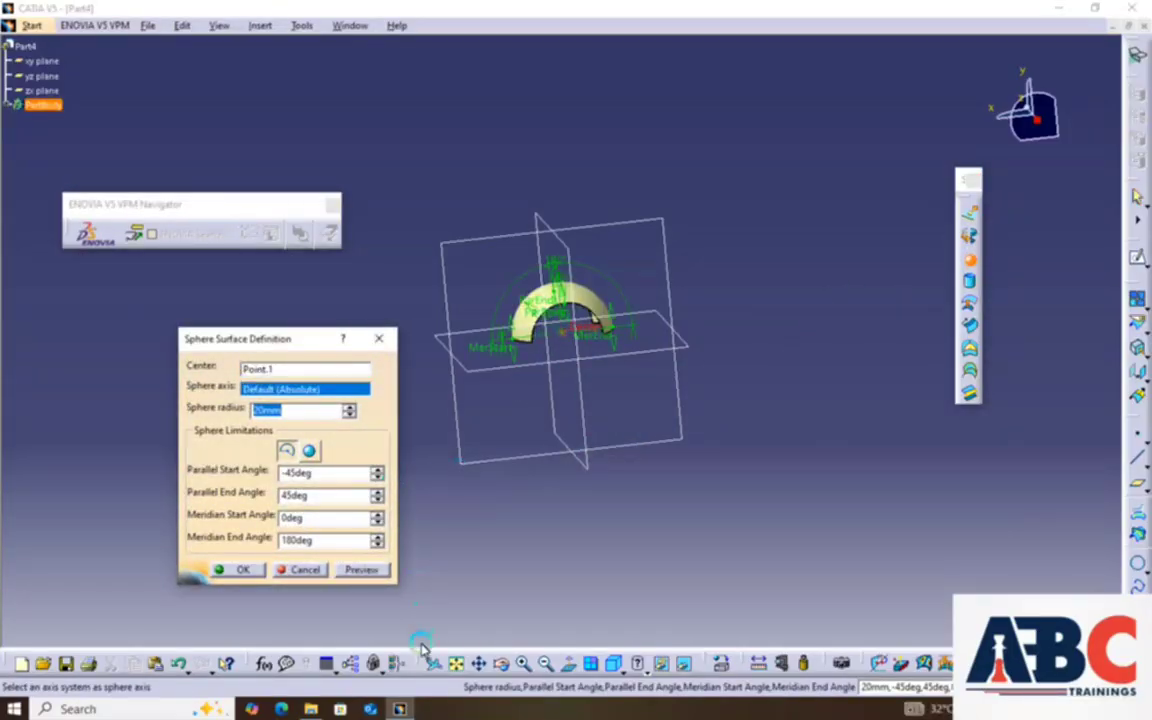
left_click(326, 412)
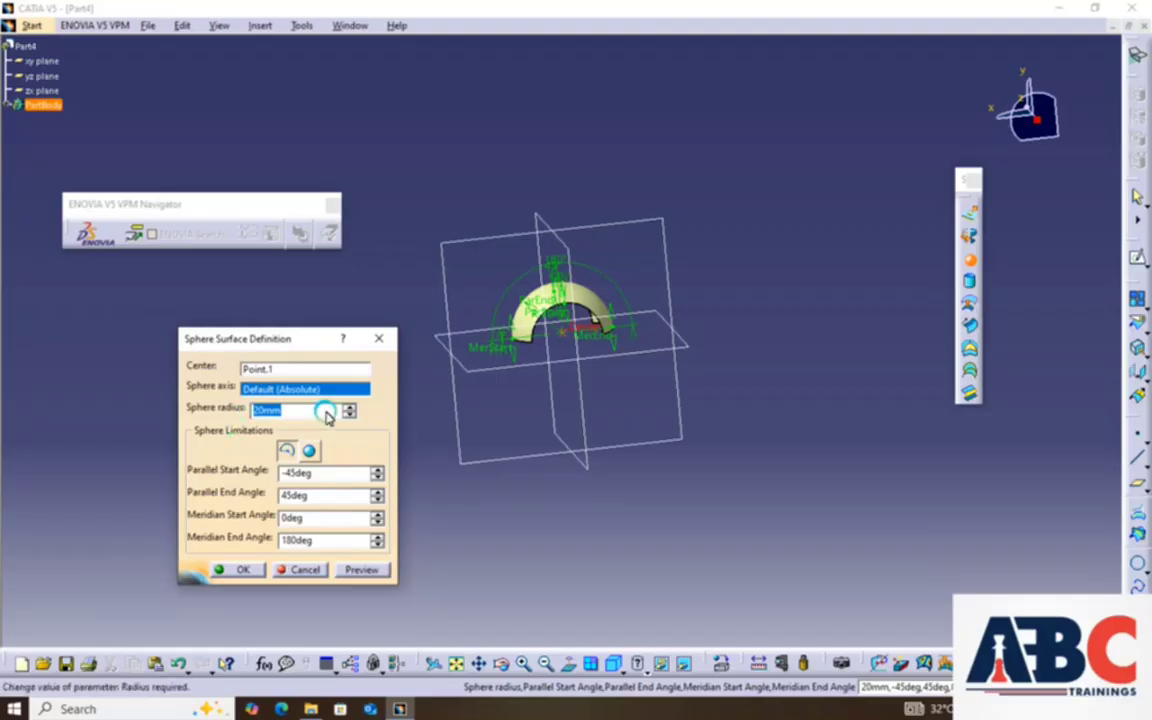
left_click_drag(349, 410, 349, 410)
left_click(362, 477)
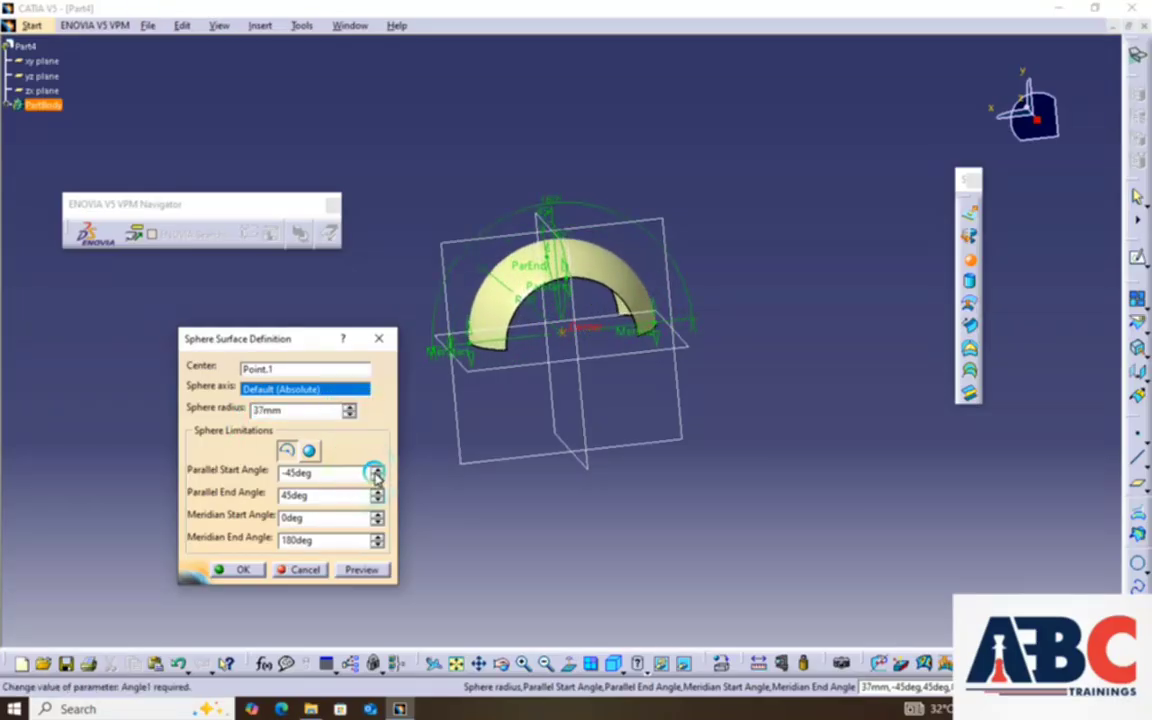
left_click_drag(380, 470, 379, 481)
left_click(348, 406)
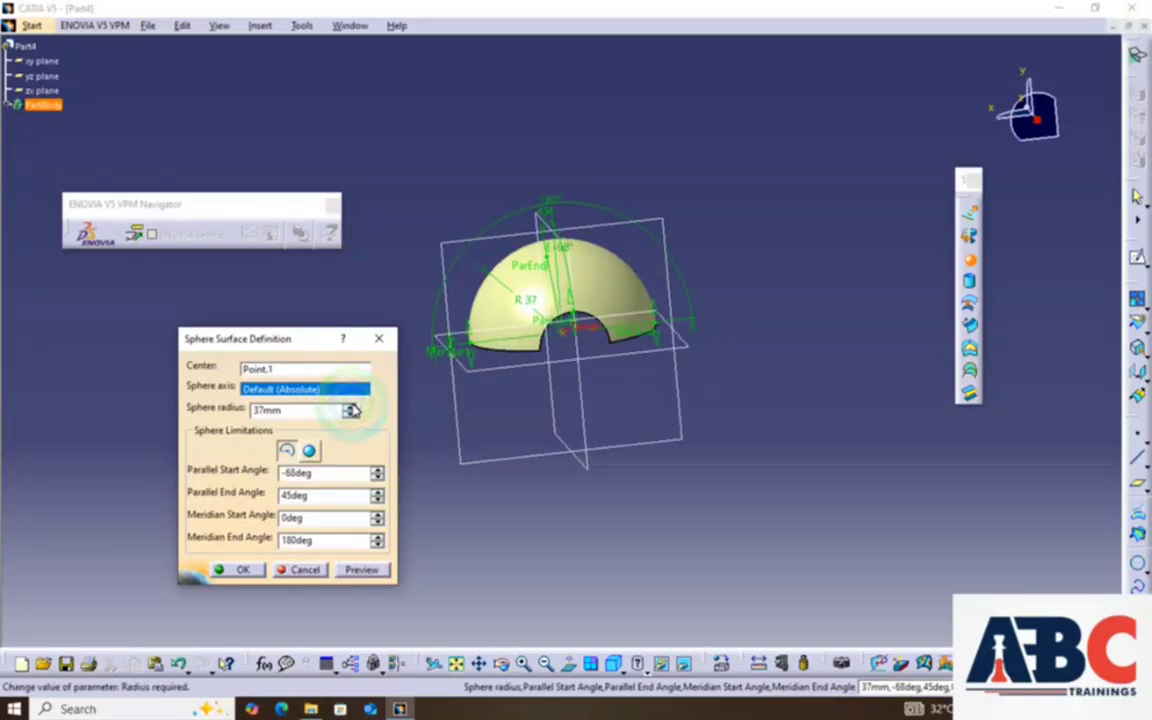
left_click_drag(348, 406, 348, 406)
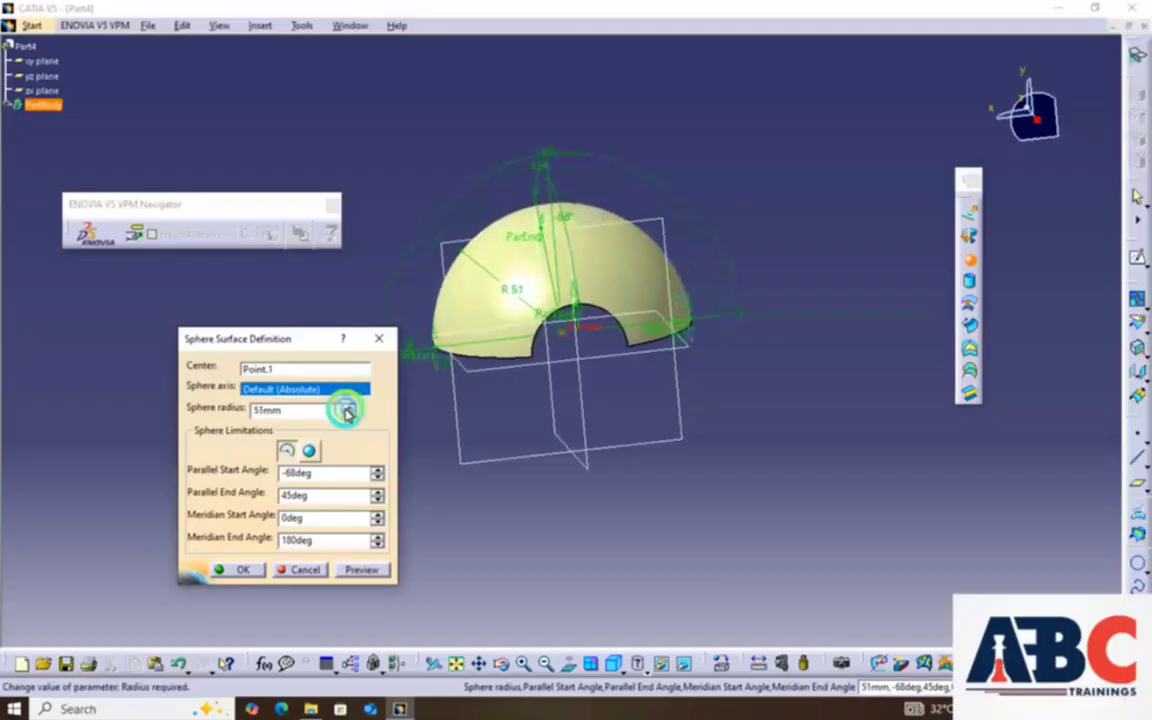
left_click(378, 521)
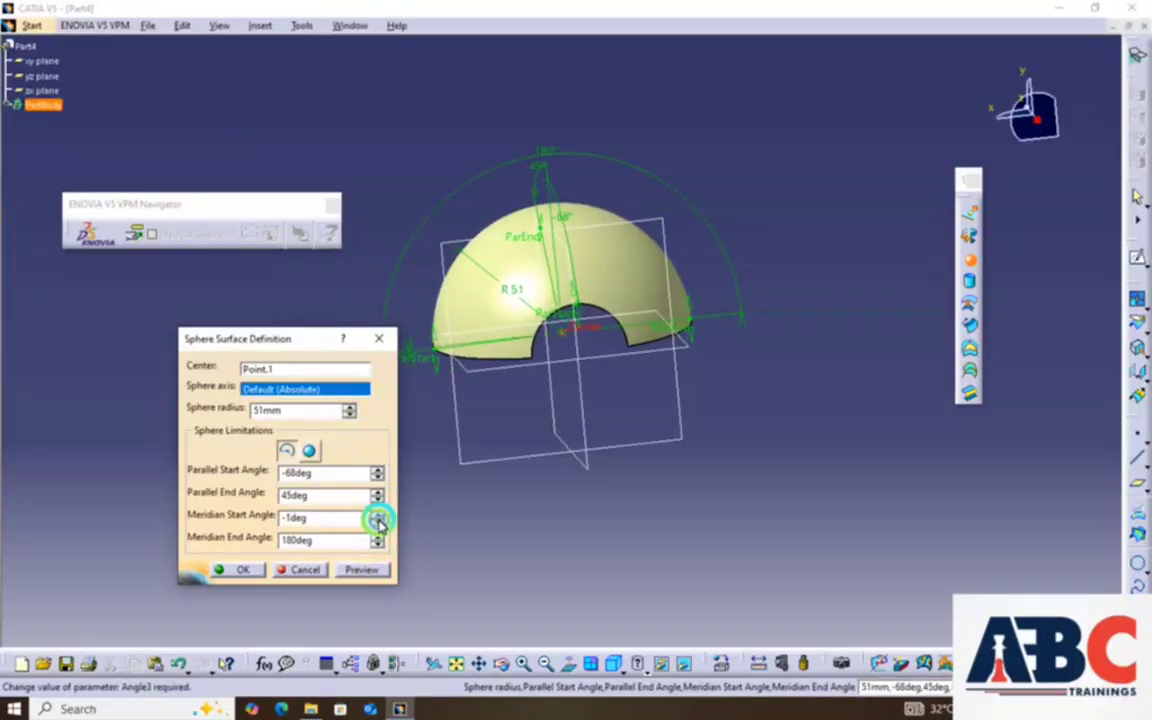
left_click_drag(378, 521, 378, 521)
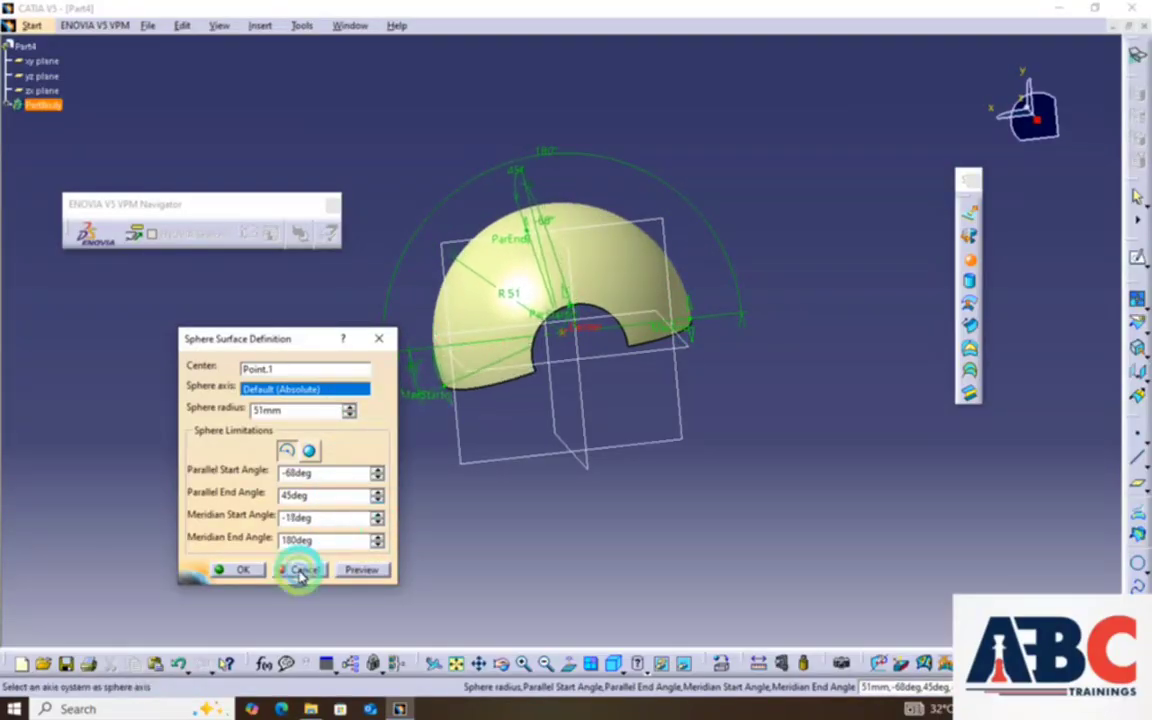
left_click(226, 571)
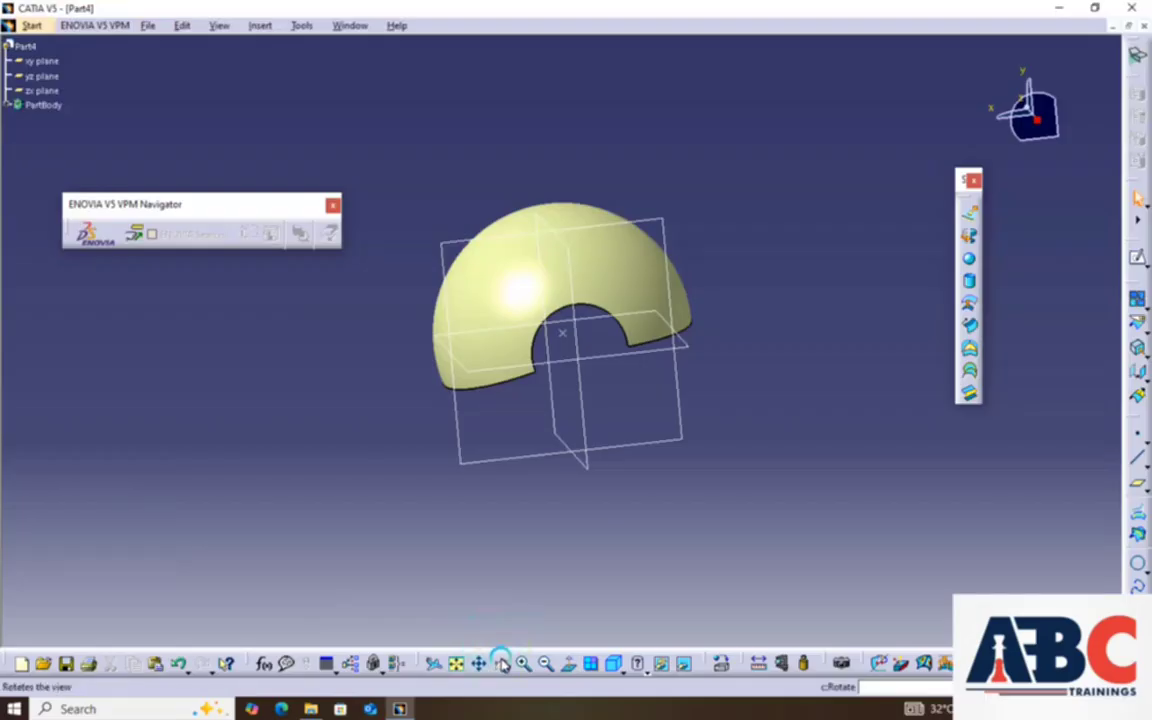
Inspect the partial sphere from another angle and undo it, keeping its centre point.
left_click(502, 663)
left_click_drag(411, 517, 357, 458)
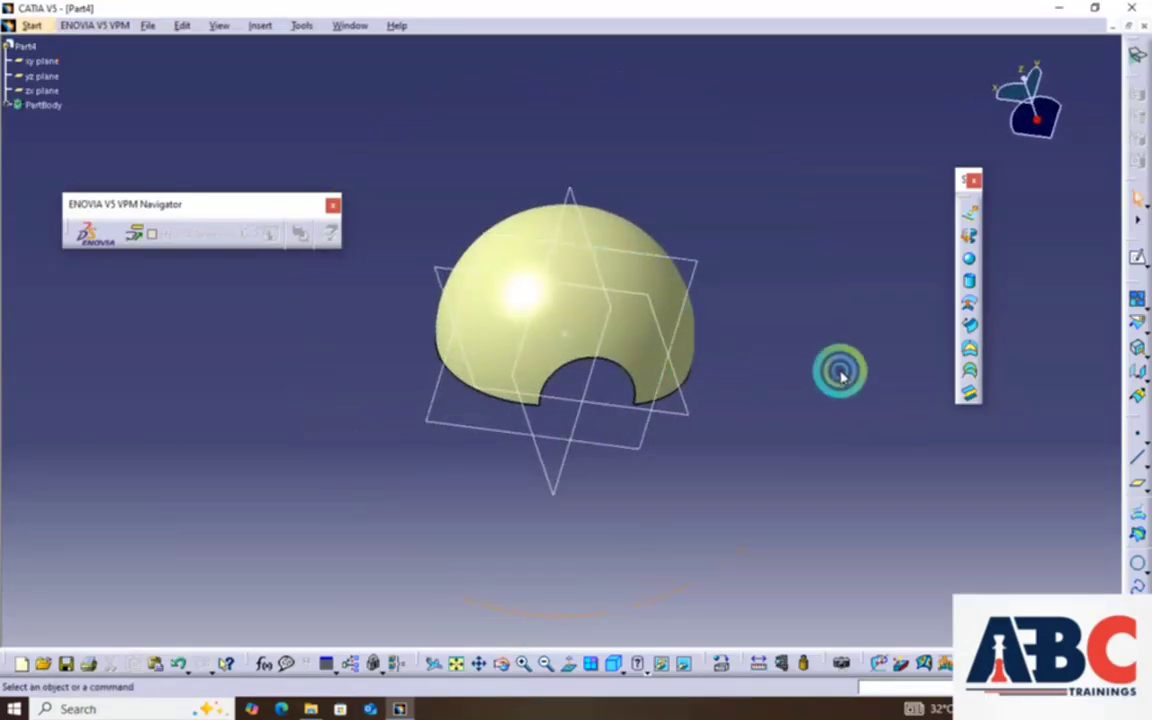
key("ctrl+z")
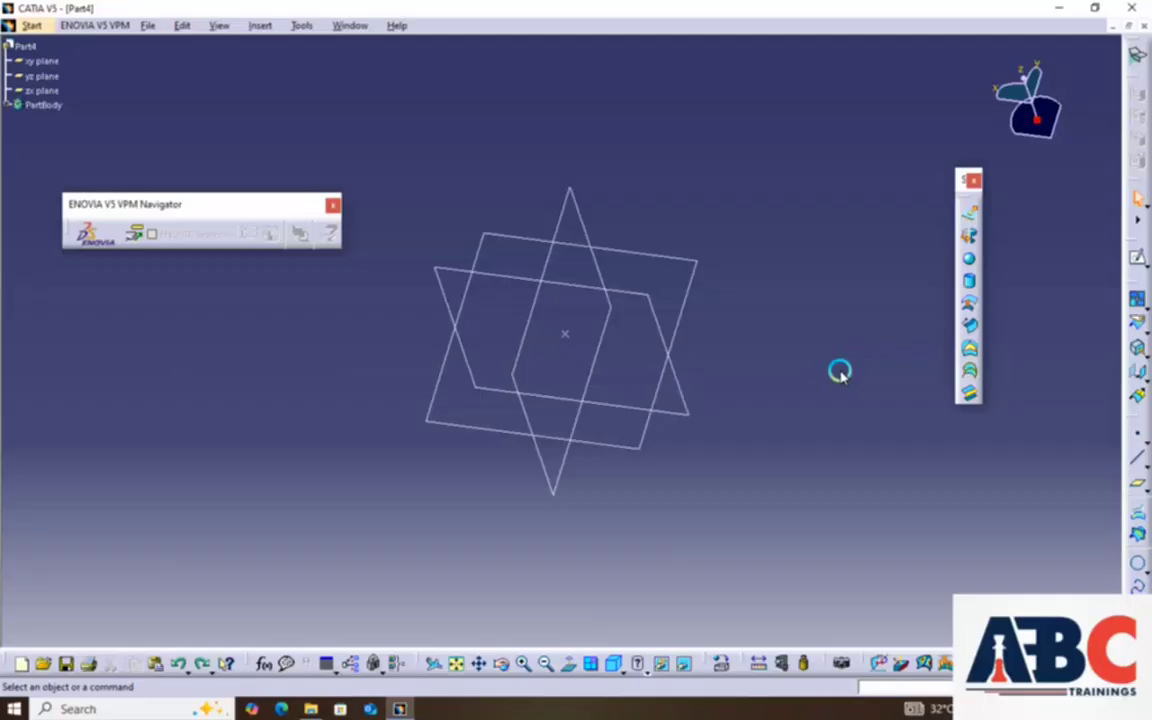
Create a cylinder surface at the point, directed by the yz plane, with radius 33 mm, Length 1 of 41 mm and Length 2 of 27 mm.
left_click(967, 289)
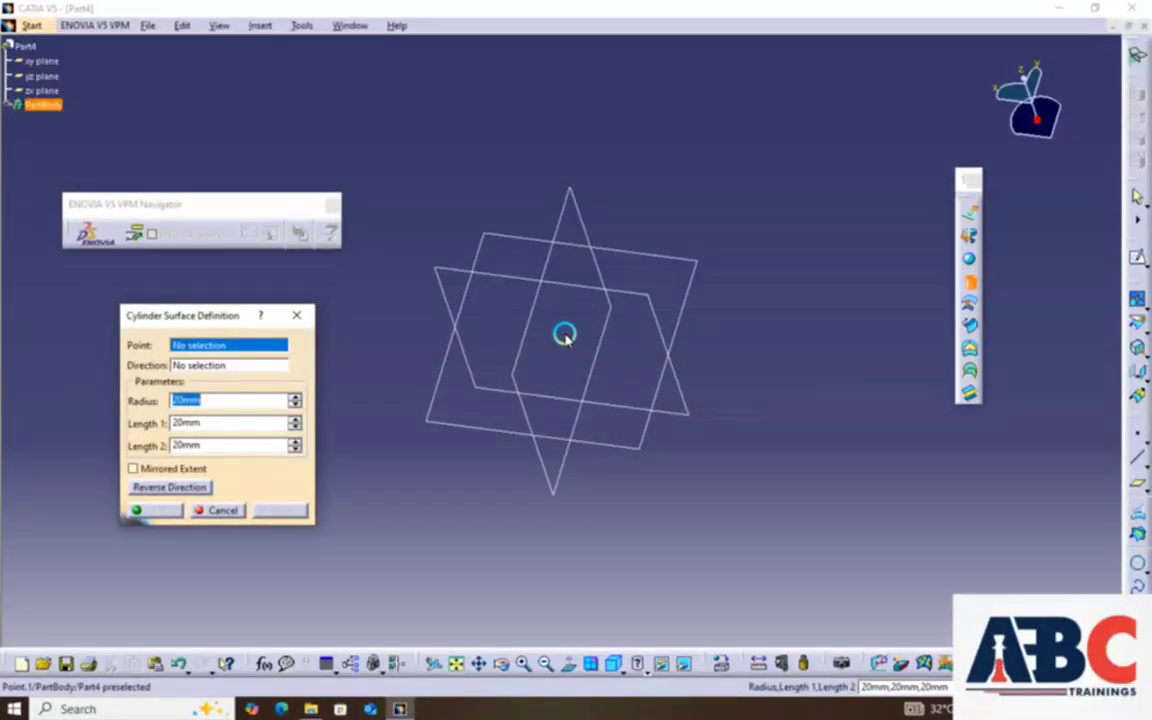
left_click(564, 337)
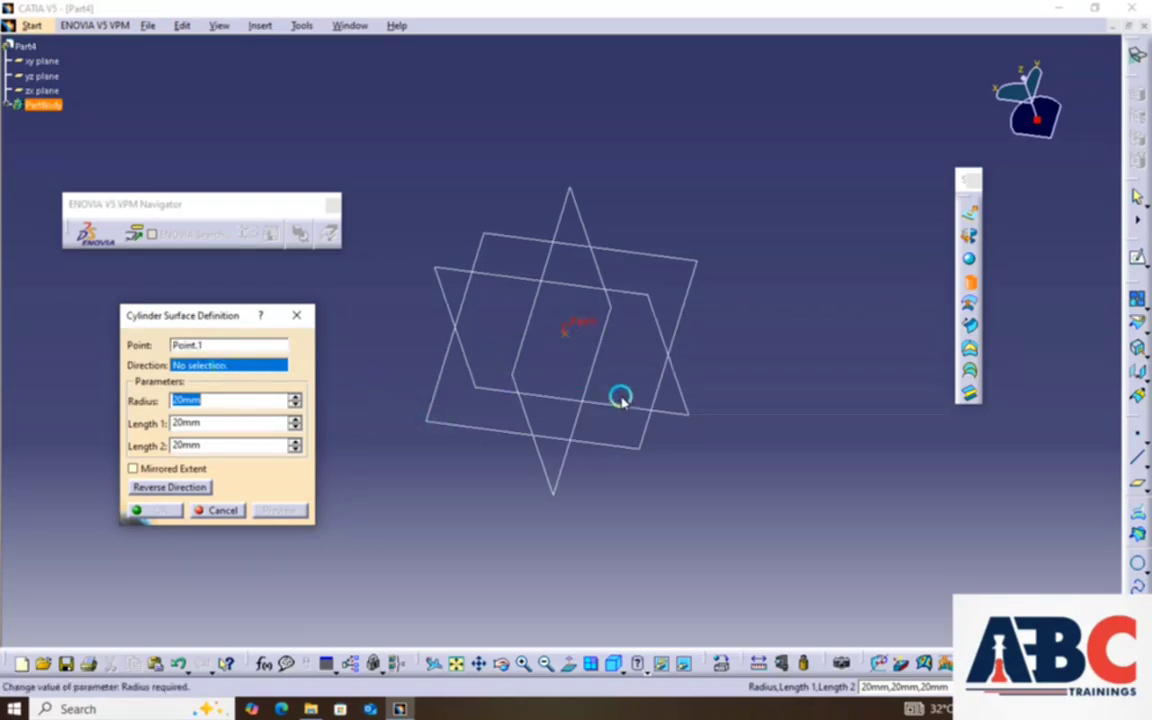
left_click(609, 314)
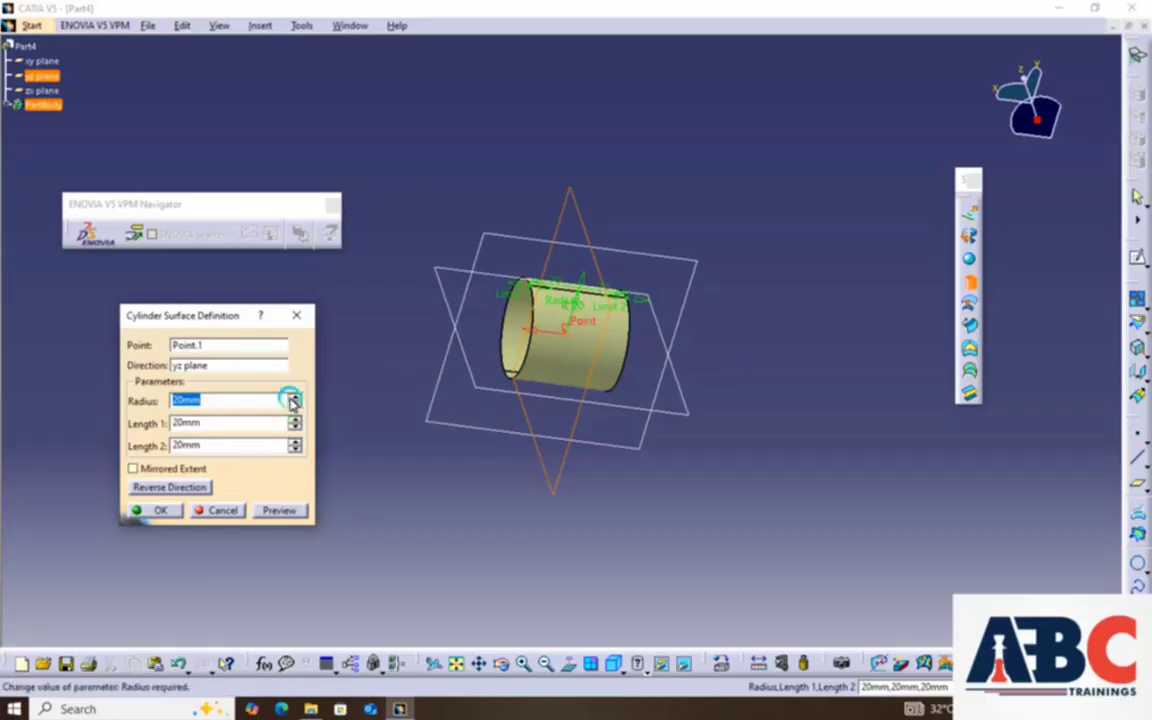
left_click(295, 397)
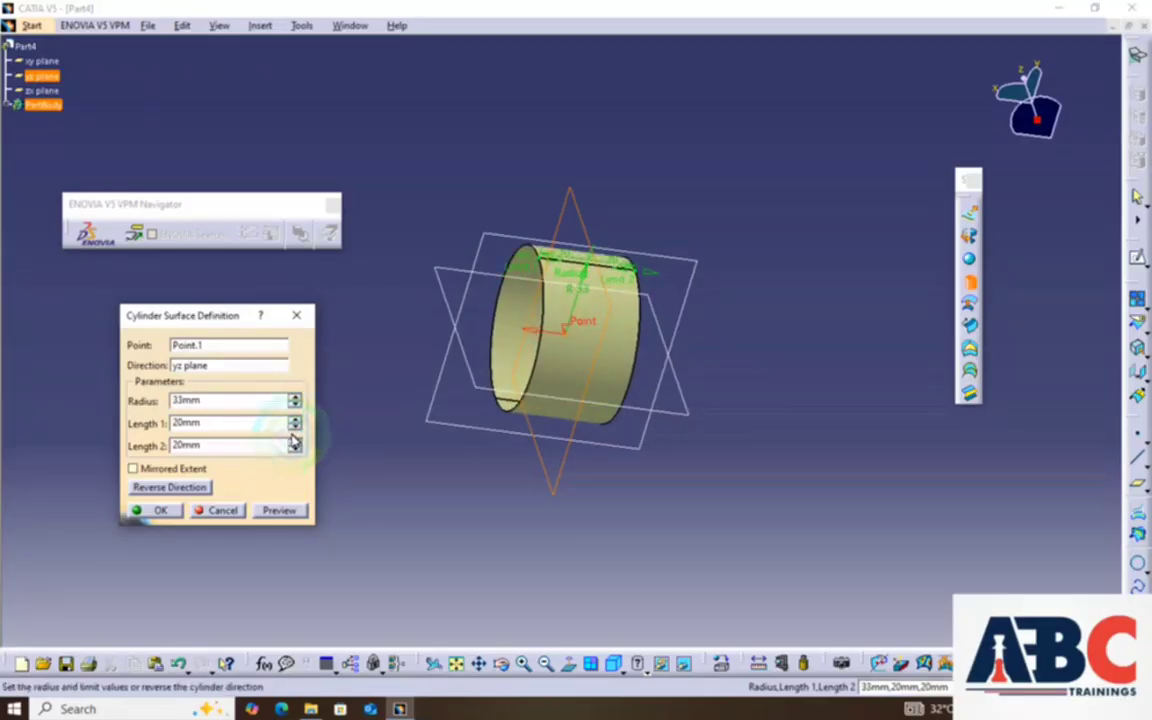
left_click(295, 419)
left_click(296, 422)
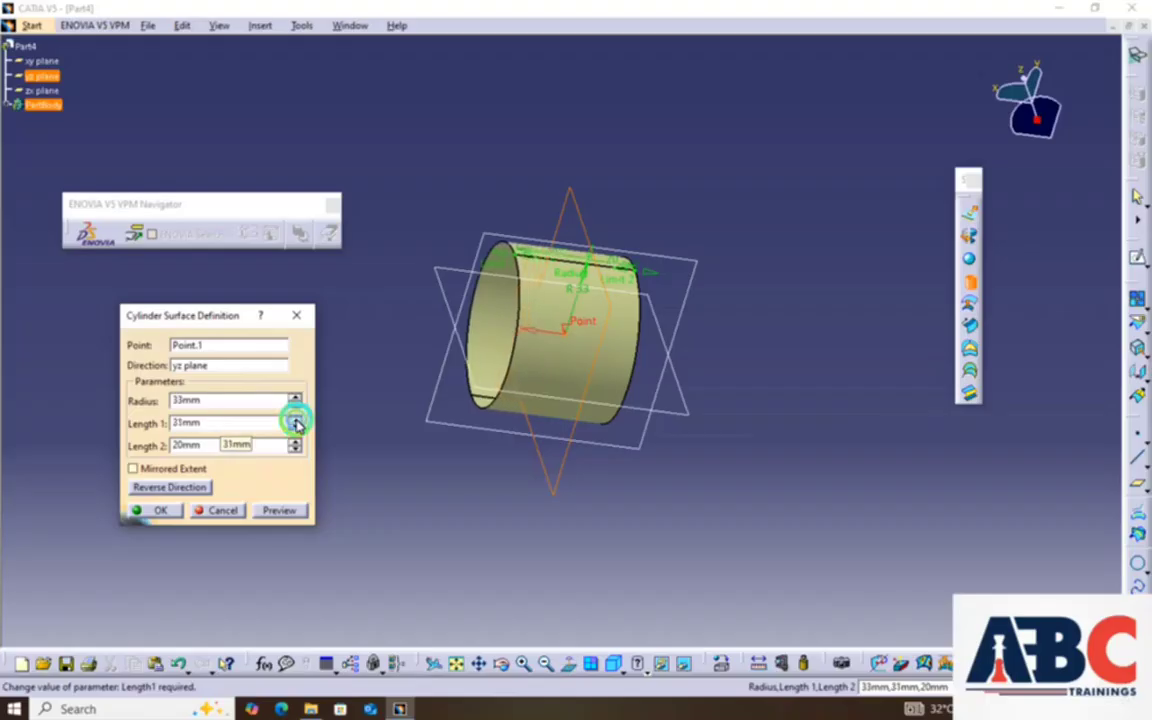
left_click(295, 443)
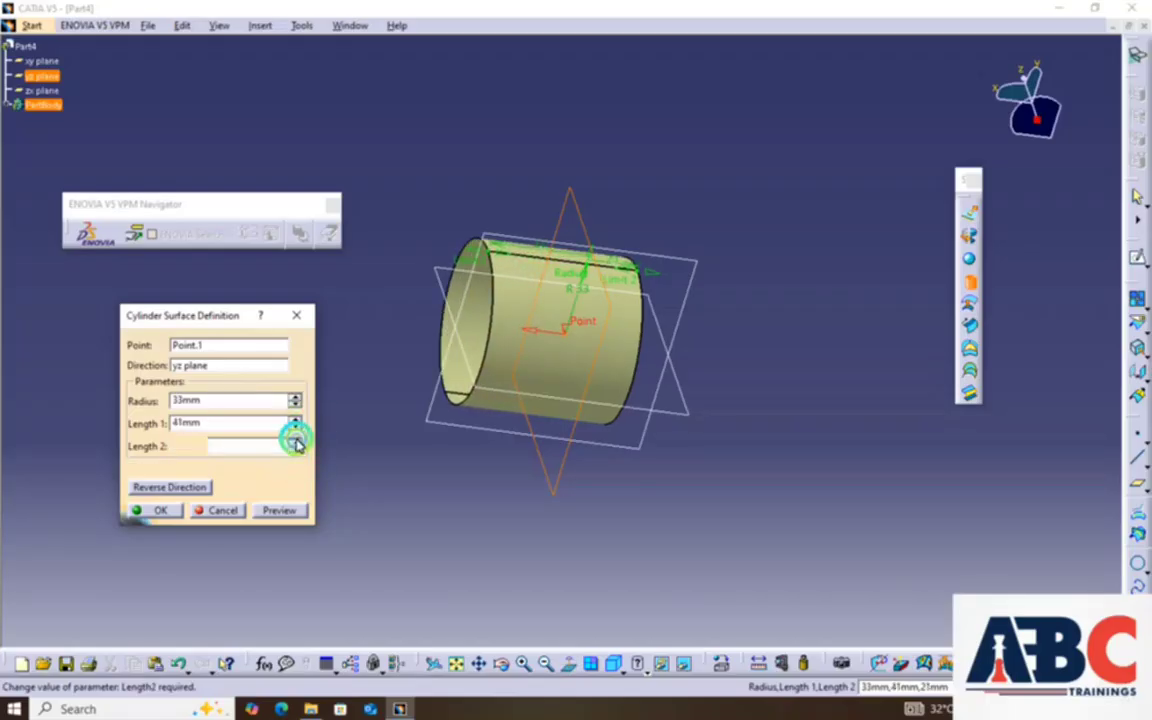
left_click(295, 443)
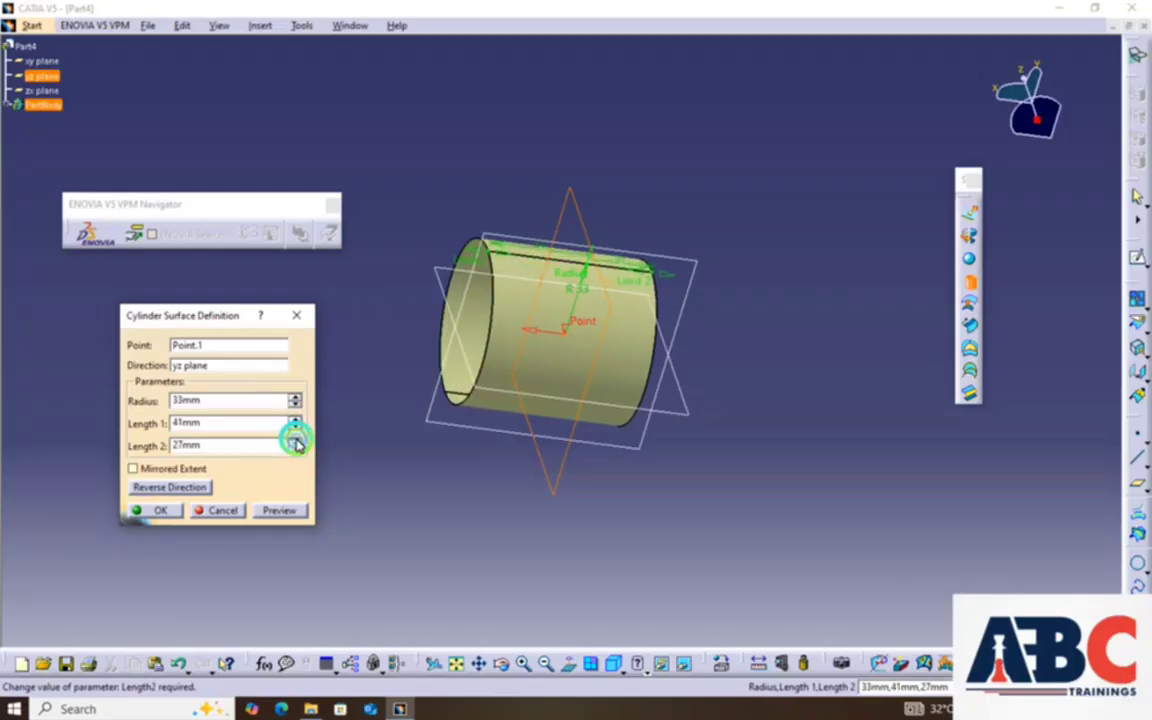
left_click(160, 512)
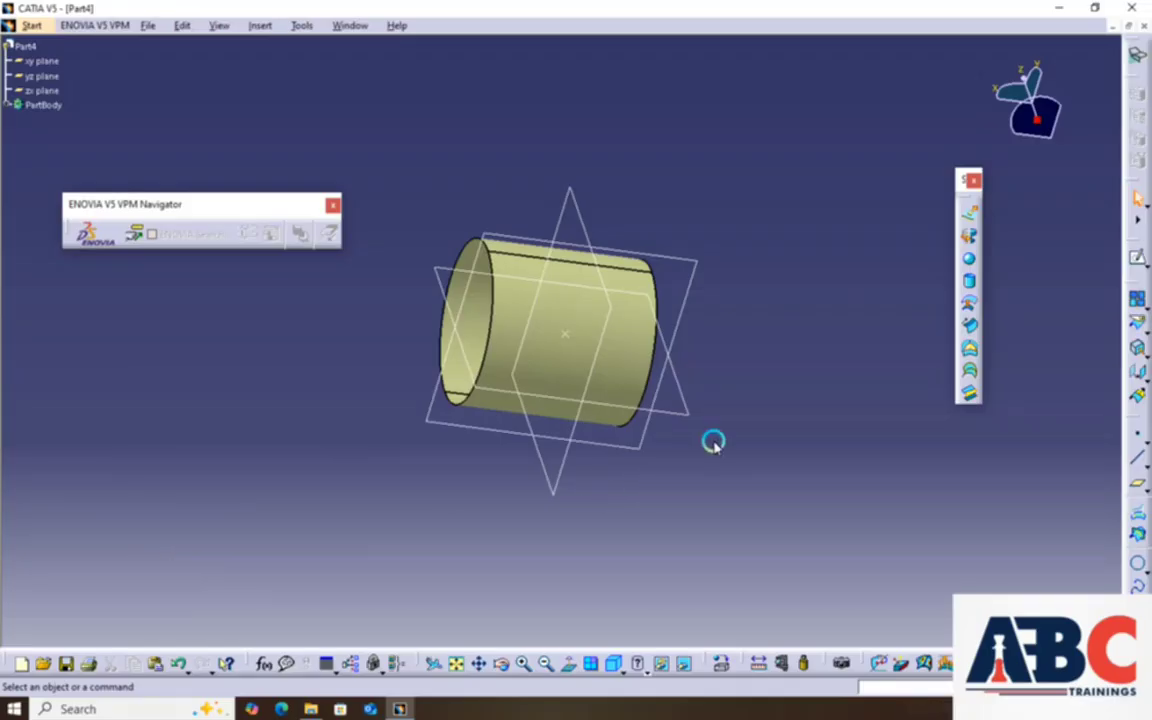
Offset the cylinder surface by 4 mm.
left_click(967, 308)
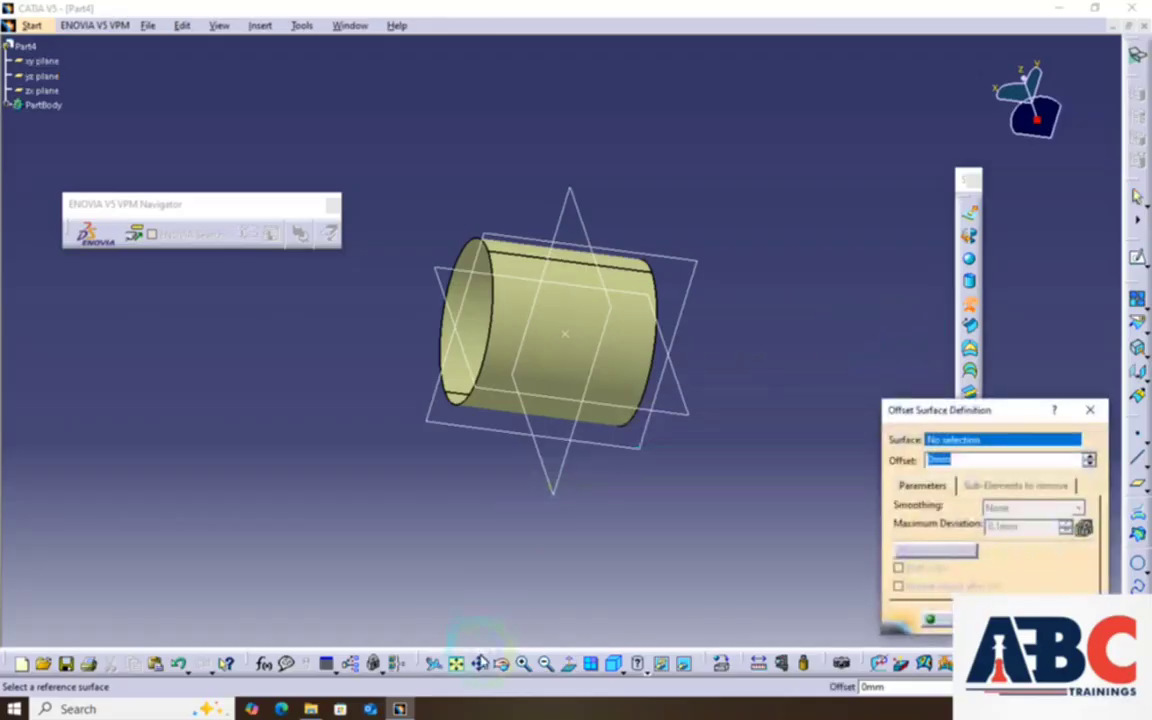
left_click(503, 668)
left_click_drag(465, 579, 674, 504)
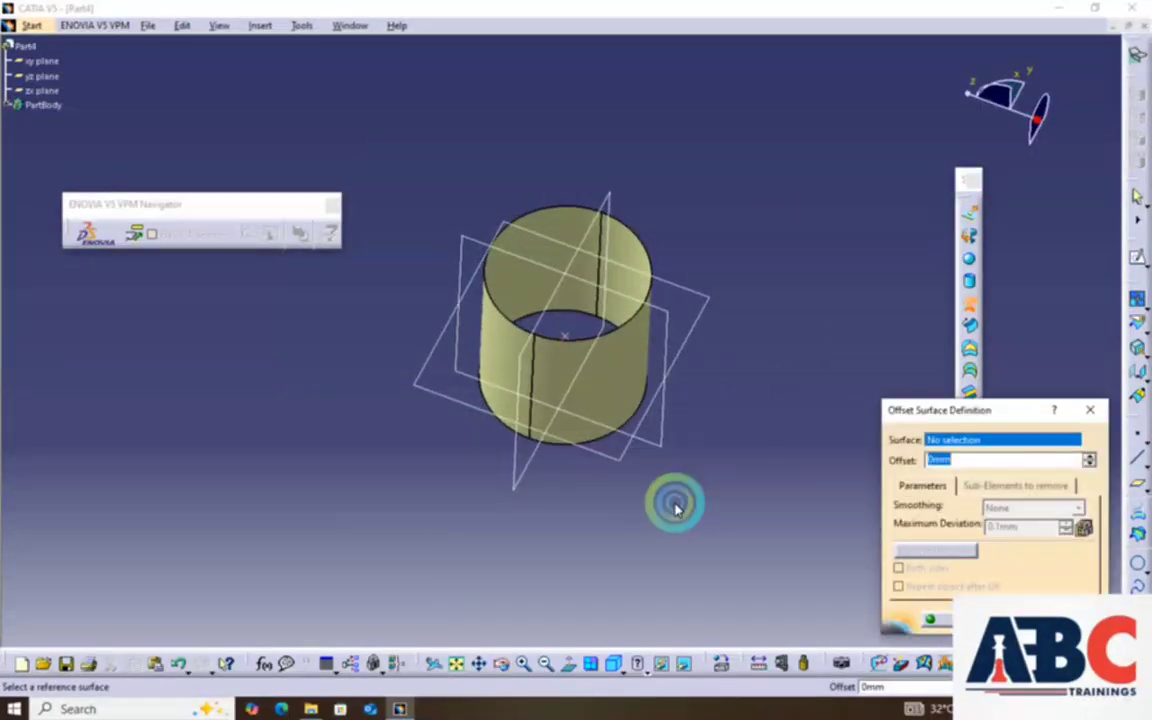
left_click(625, 357)
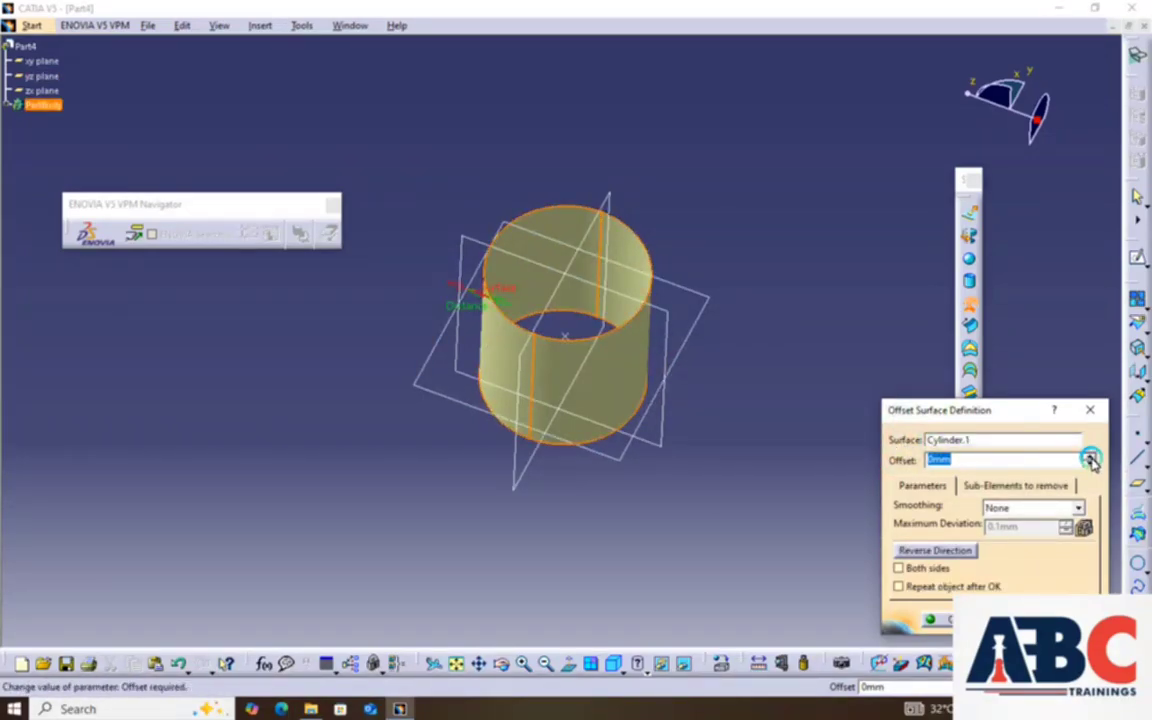
left_click(1090, 457)
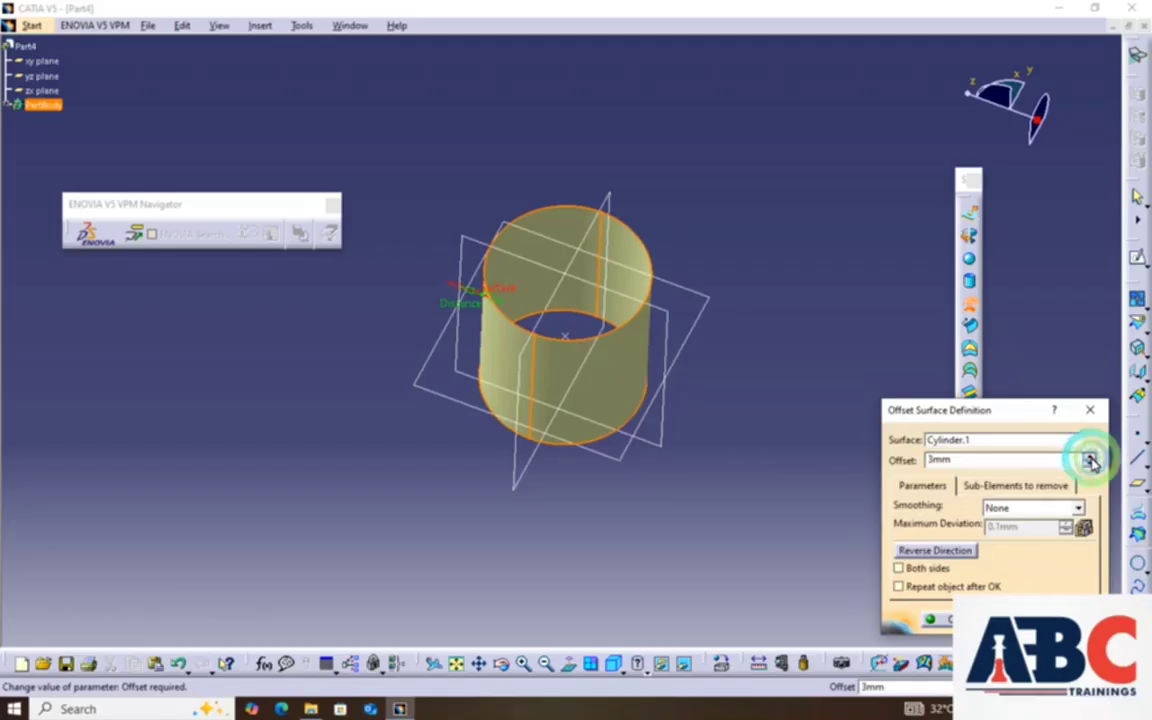
left_click(1090, 457)
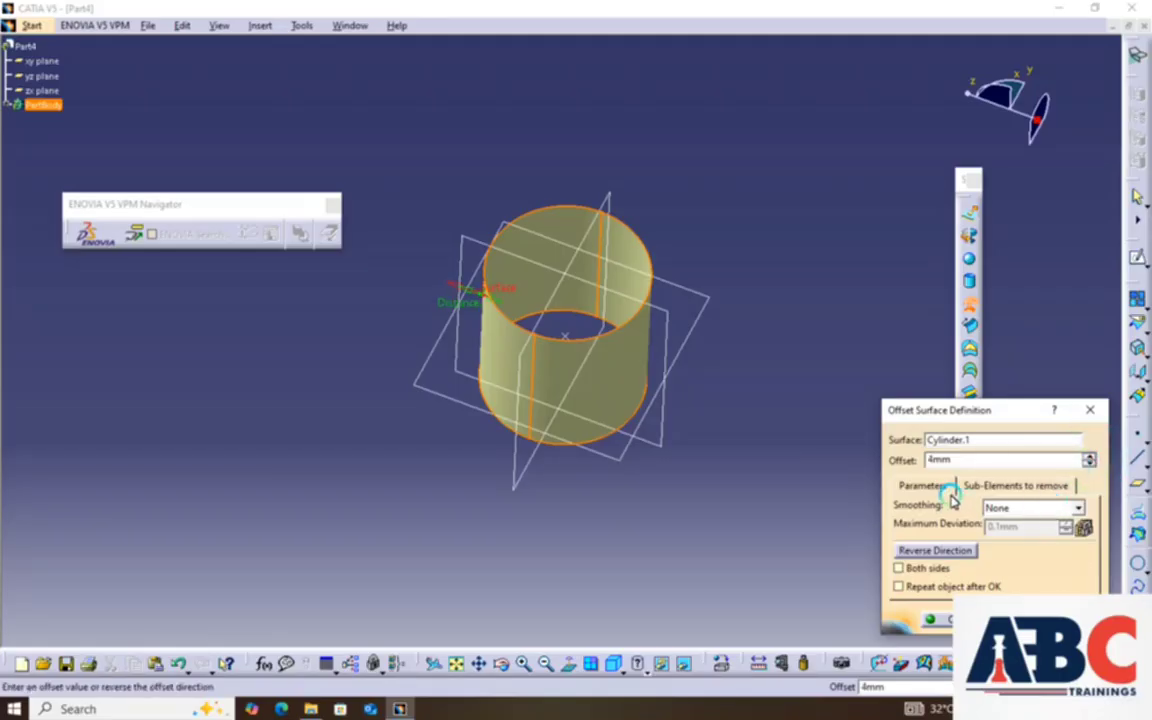
left_click(942, 619)
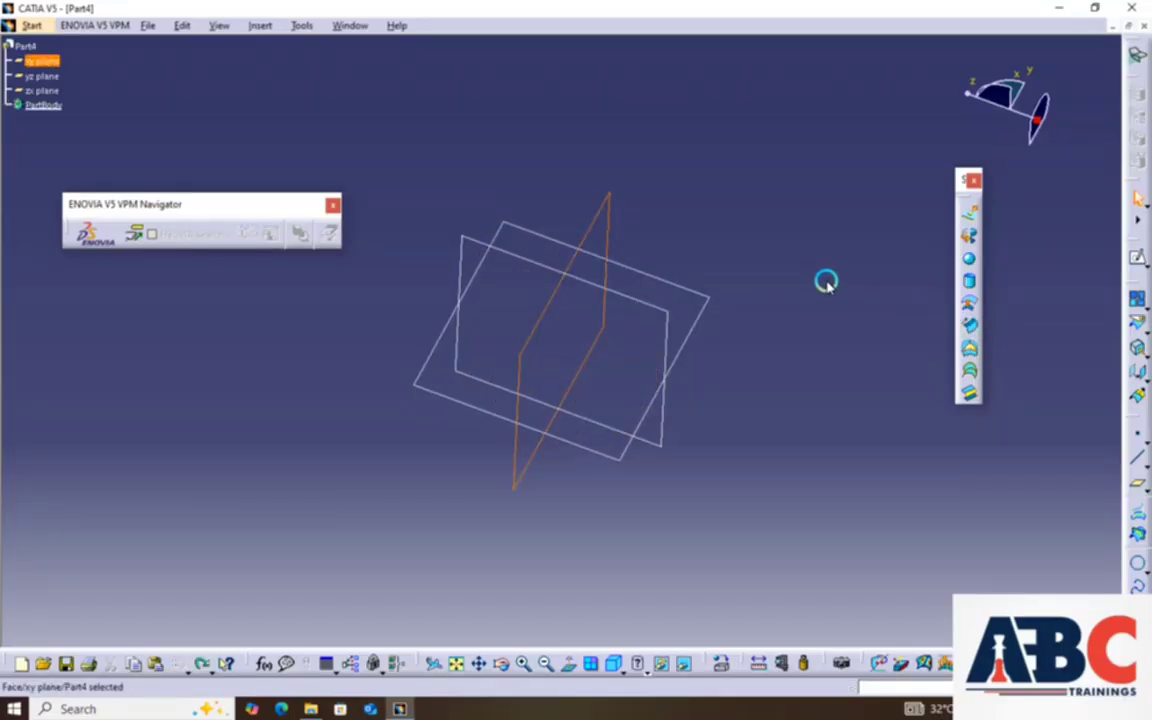
Sketch a circle centred on the origin on the yz plane and finish the sketch.
left_click(759, 270)
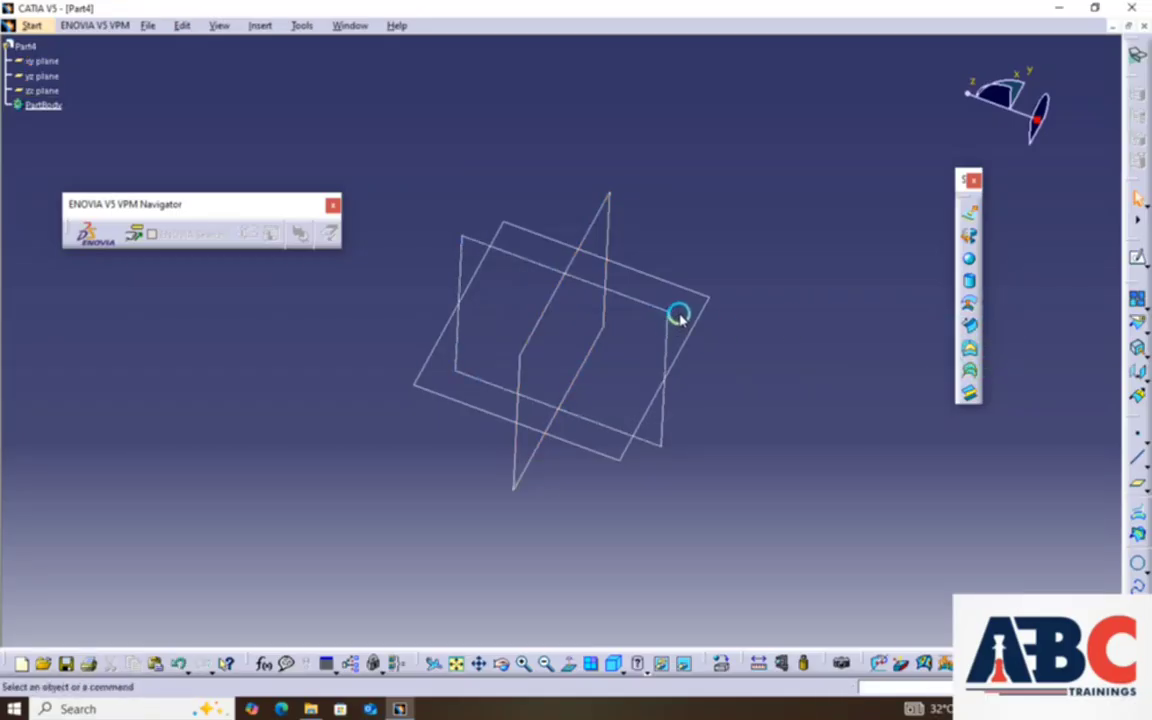
left_click(970, 370)
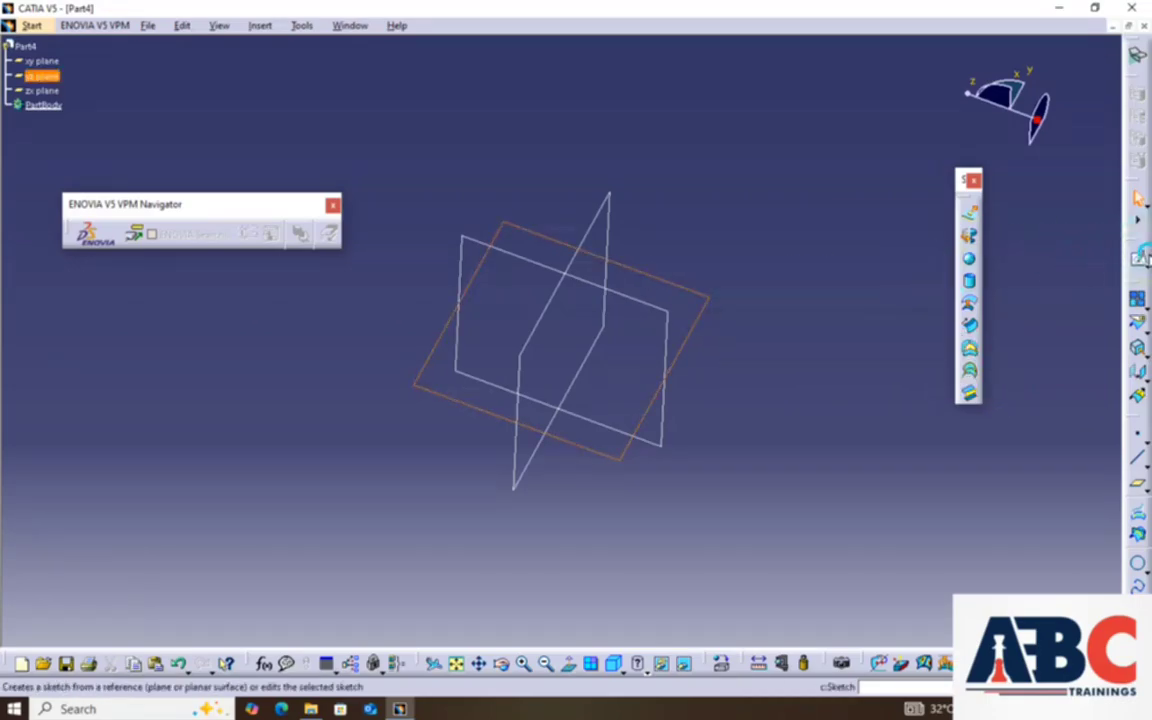
left_click(1139, 260)
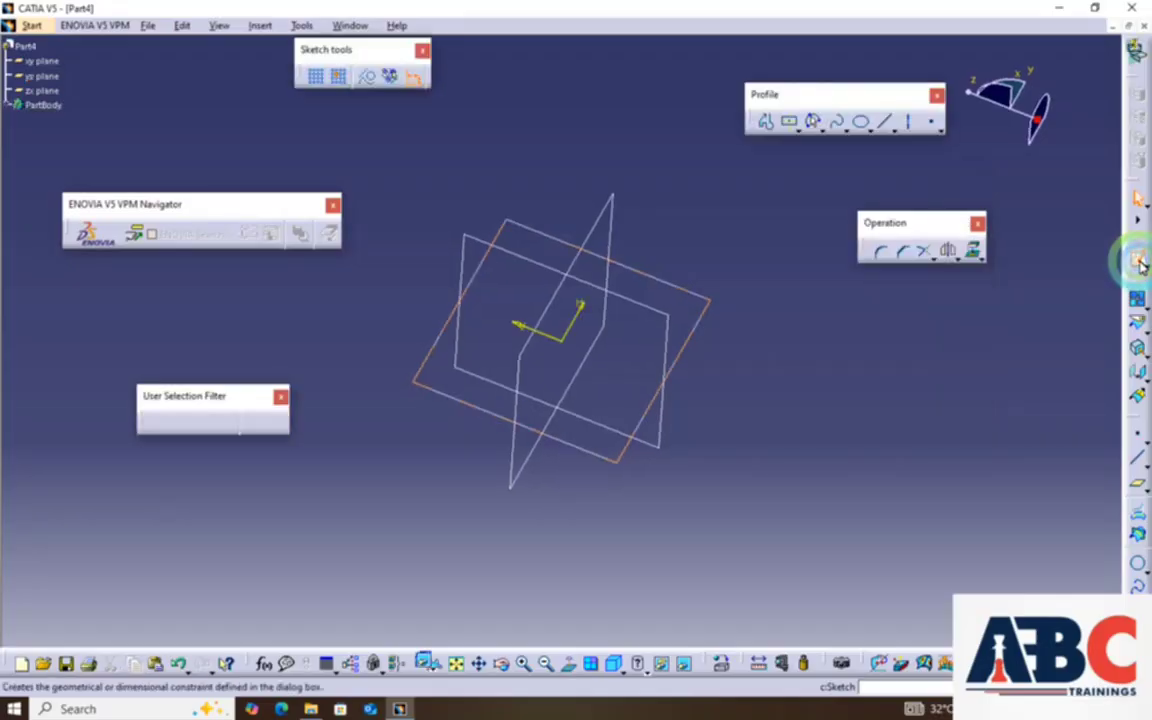
left_click(820, 125)
left_click(846, 136)
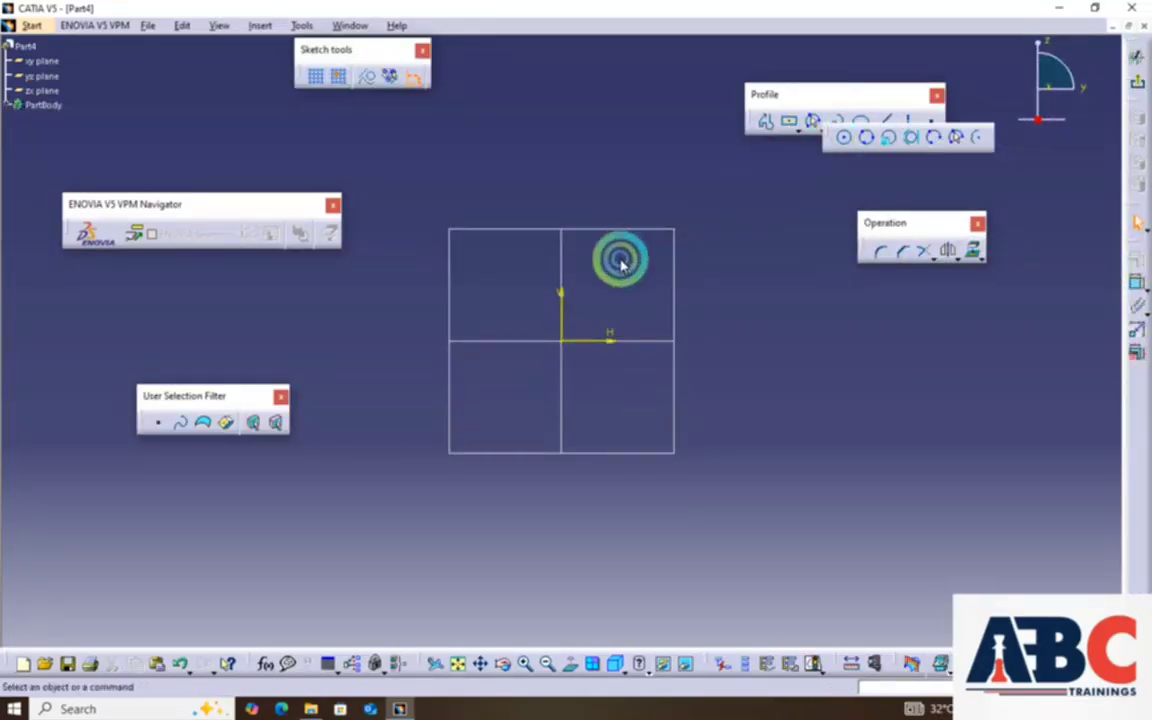
left_click(561, 341)
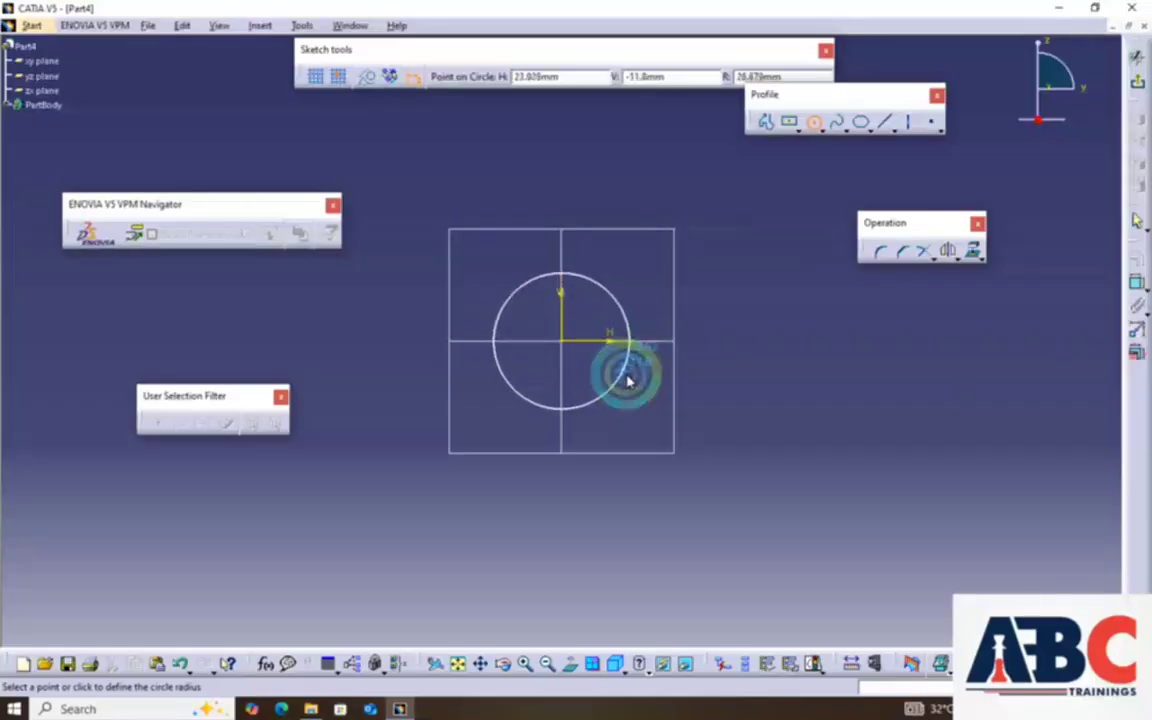
left_click(642, 370)
left_click(792, 329)
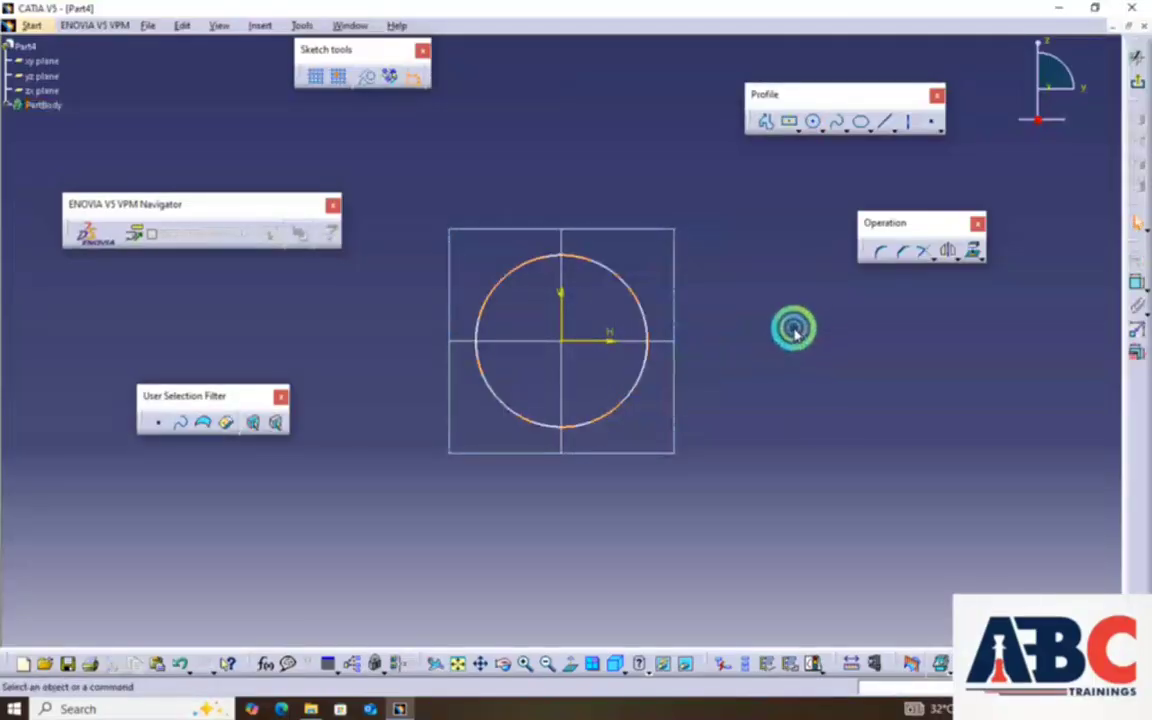
left_click(1141, 88)
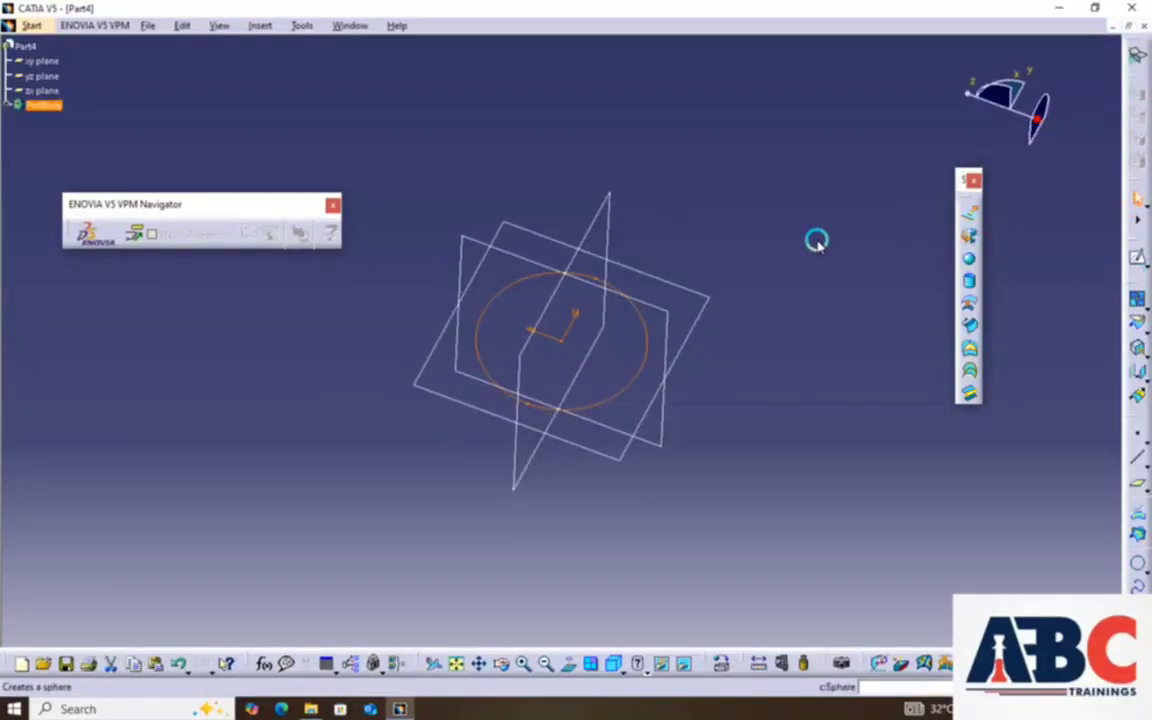
Sketch a long straight line on the zx plane, starting at the origin and running along the horizontal axis.
left_click(666, 320)
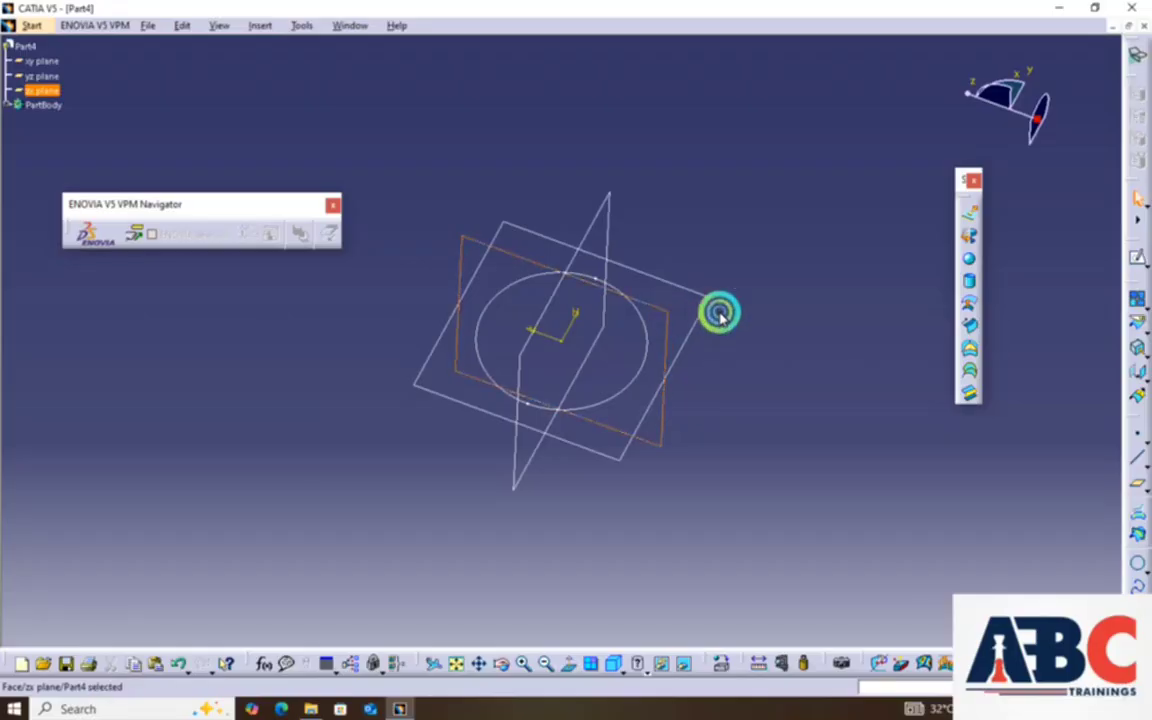
left_click(1139, 258)
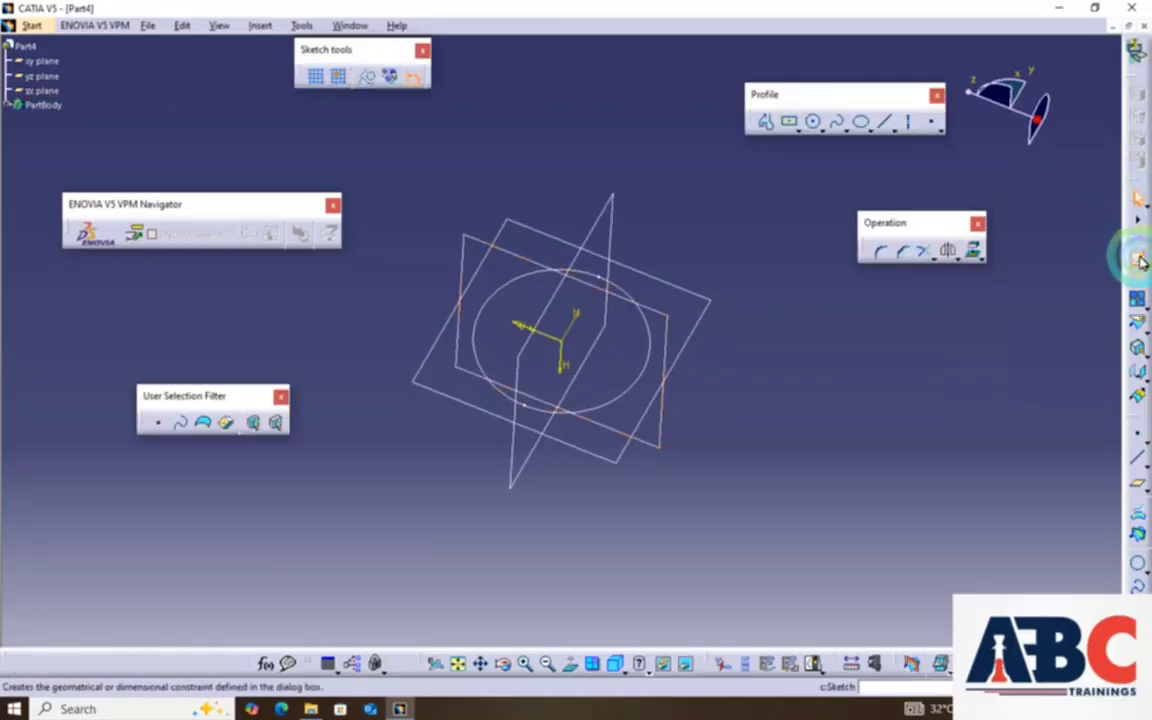
left_click(765, 121)
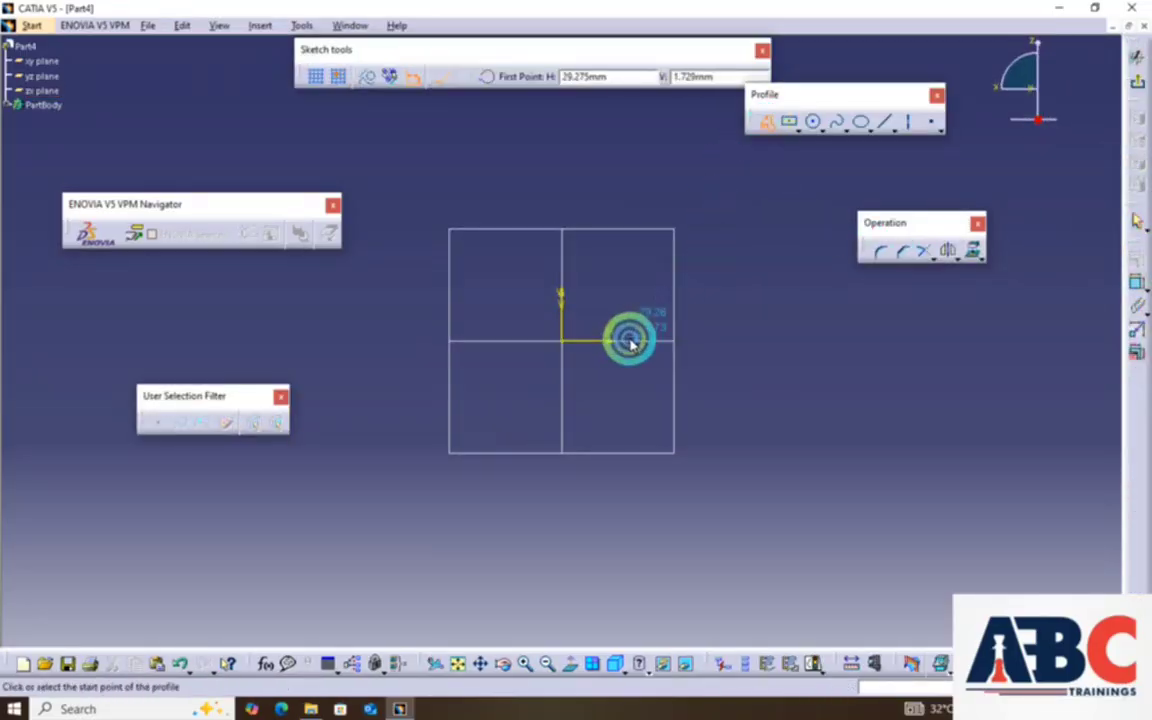
left_click(561, 341)
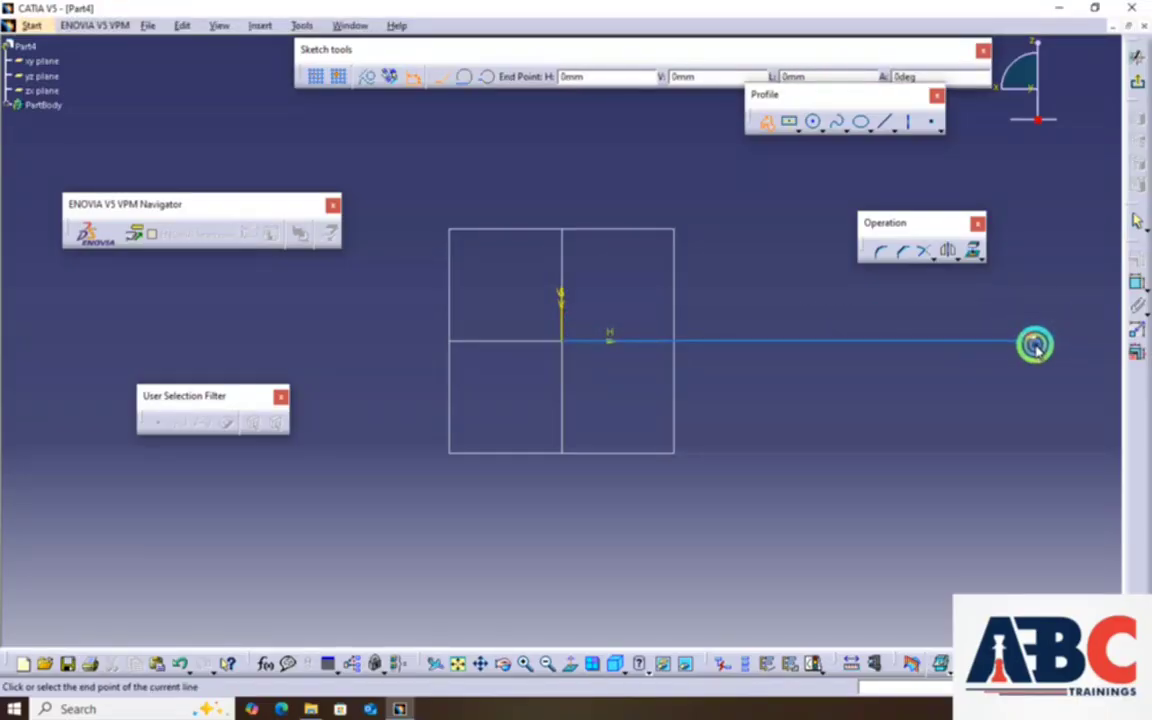
left_click(1035, 345)
left_click(1138, 86)
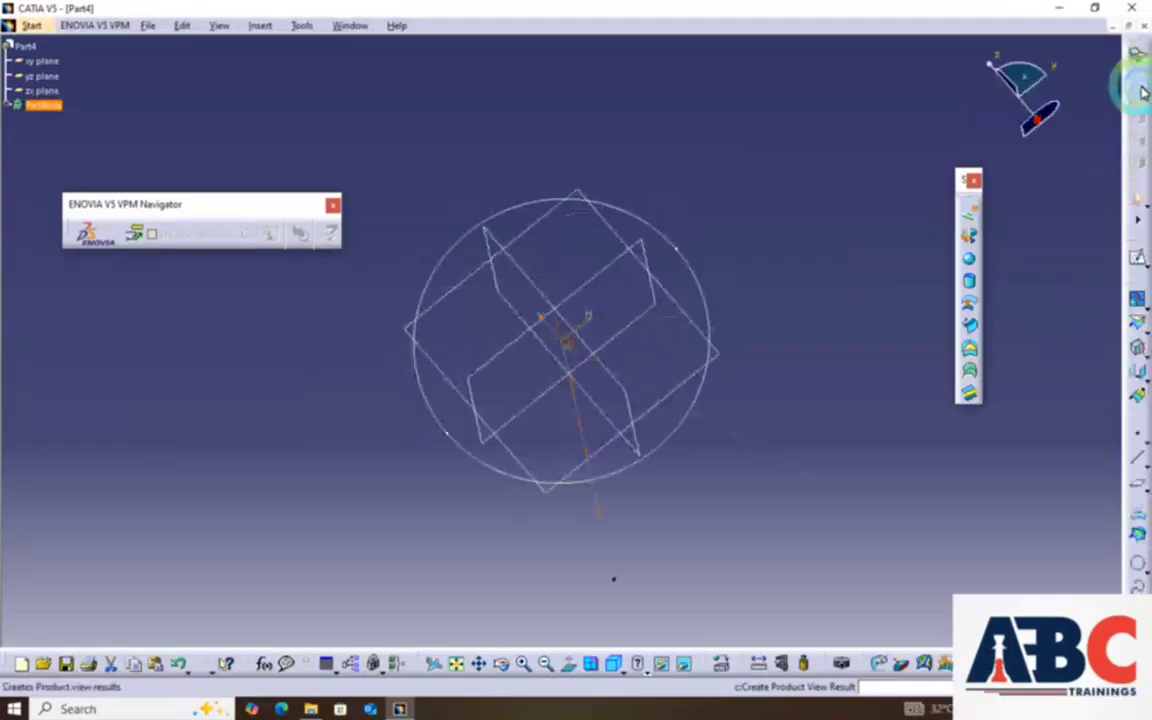
left_click(796, 306)
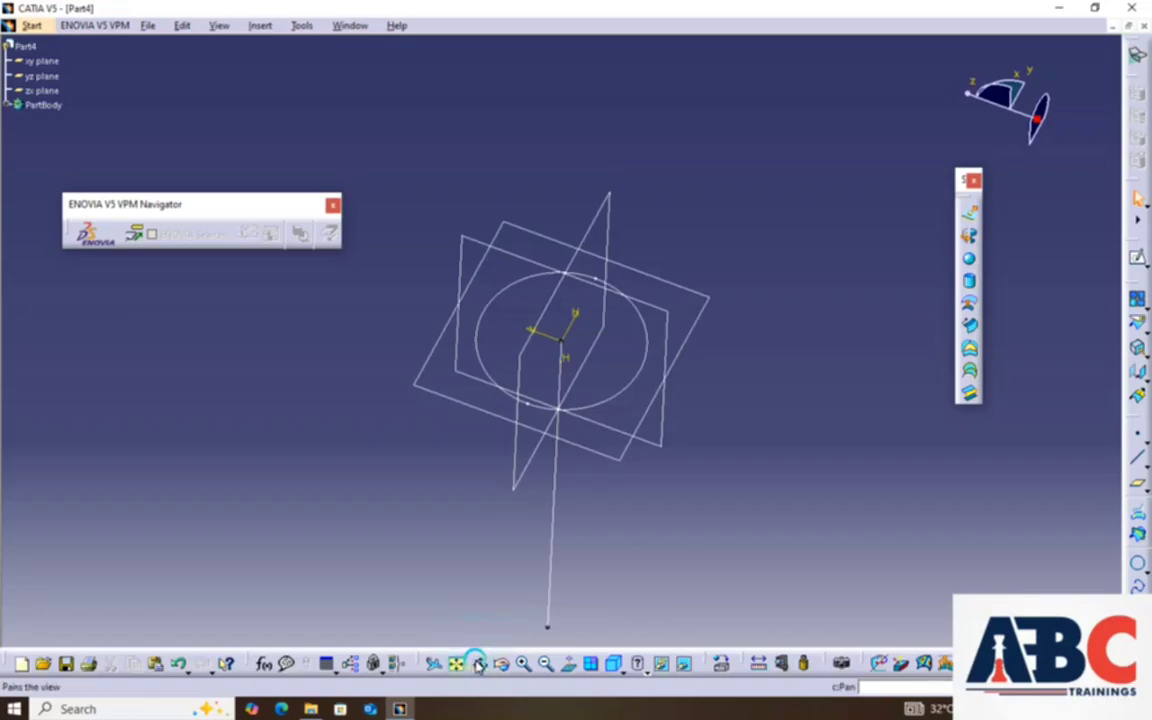
Create a swept surface with the circle as profile and the straight line as guide curve.
middle_click_drag(468, 572, 458, 447)
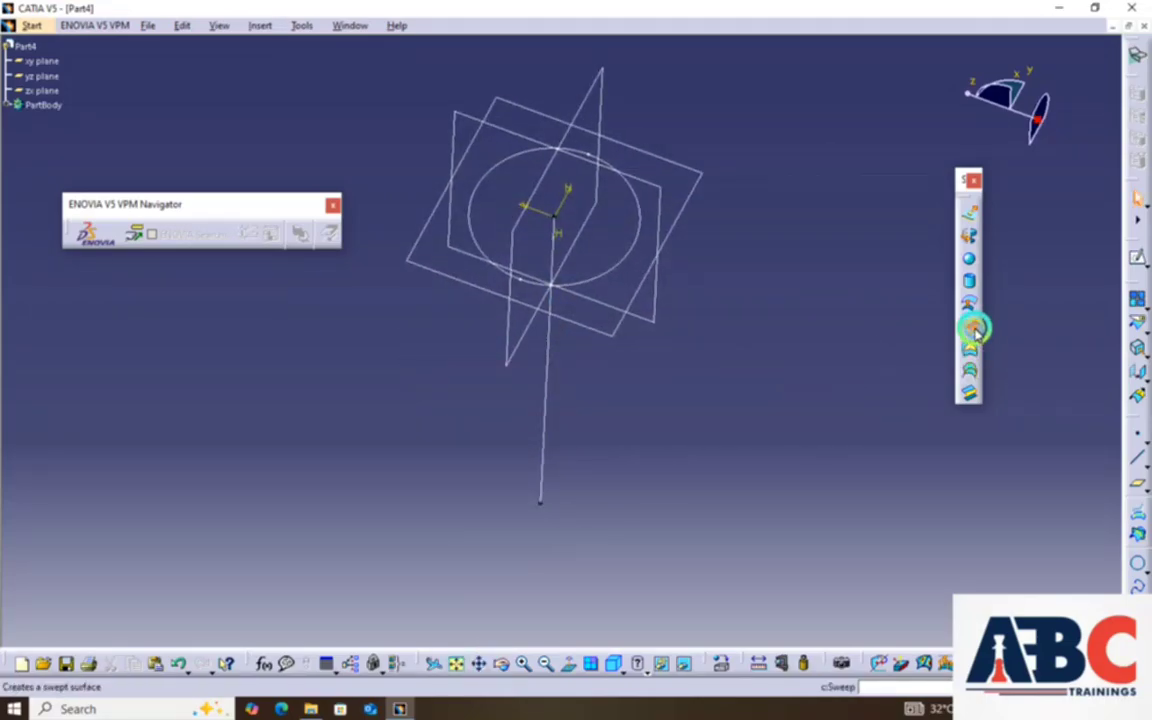
left_click(974, 330)
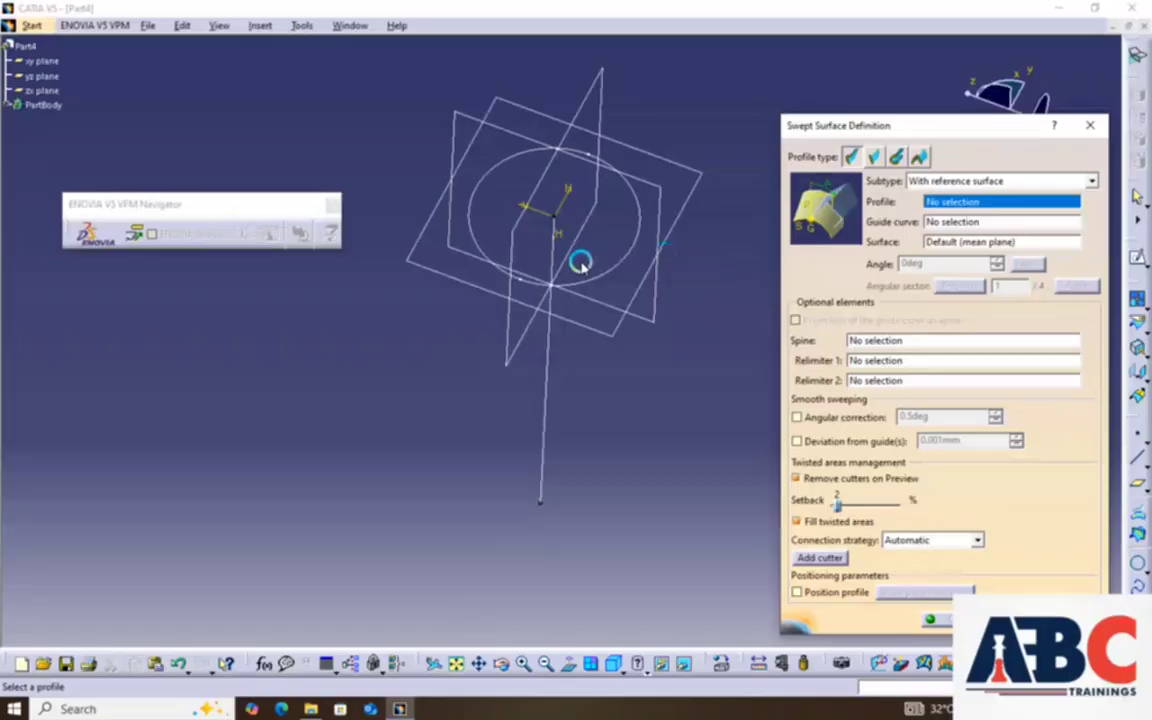
left_click(582, 263)
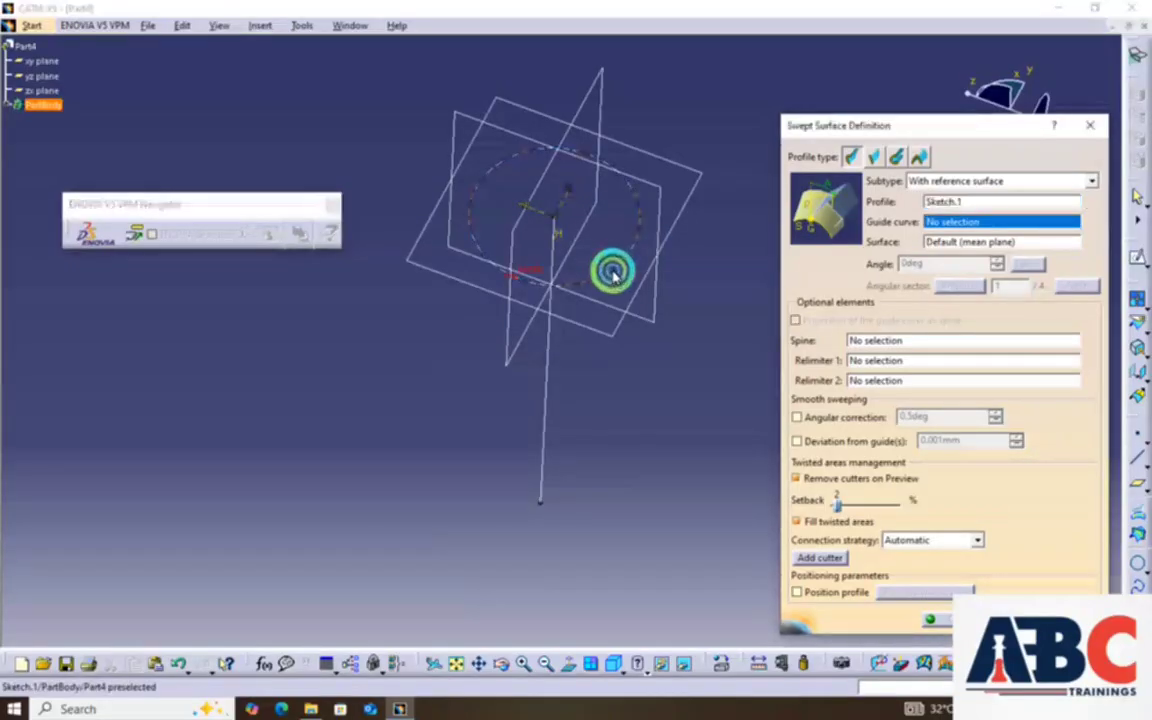
left_click(547, 356)
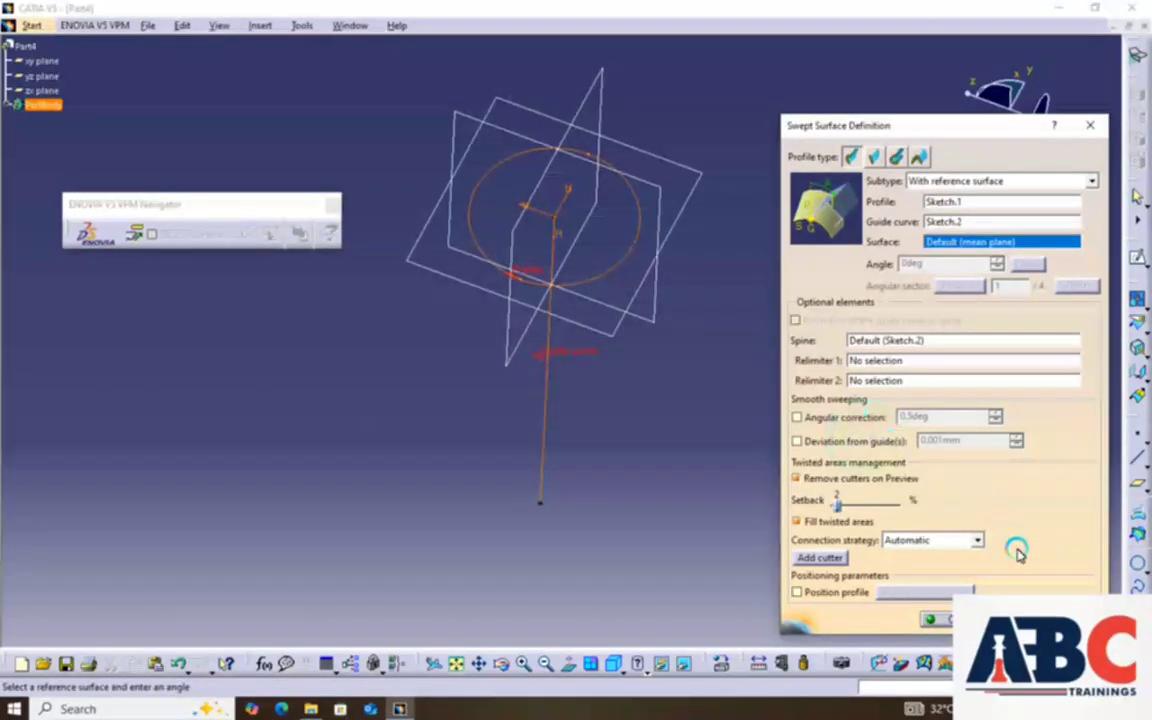
left_click(950, 621)
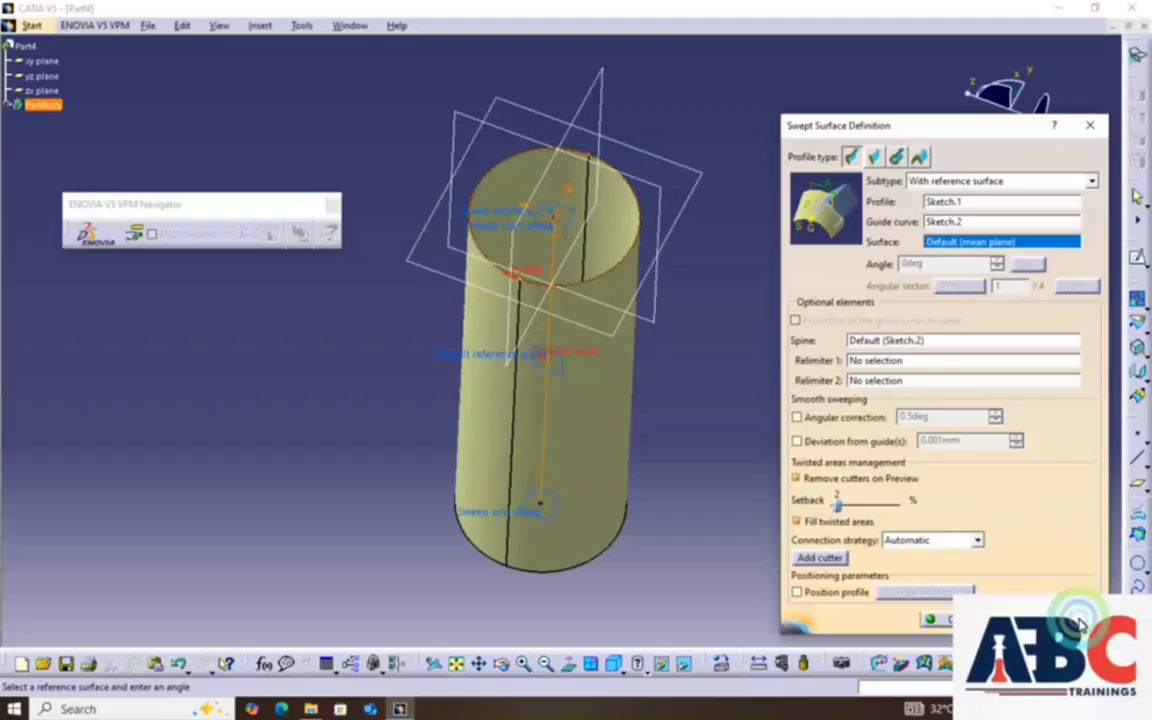
left_click(951, 614)
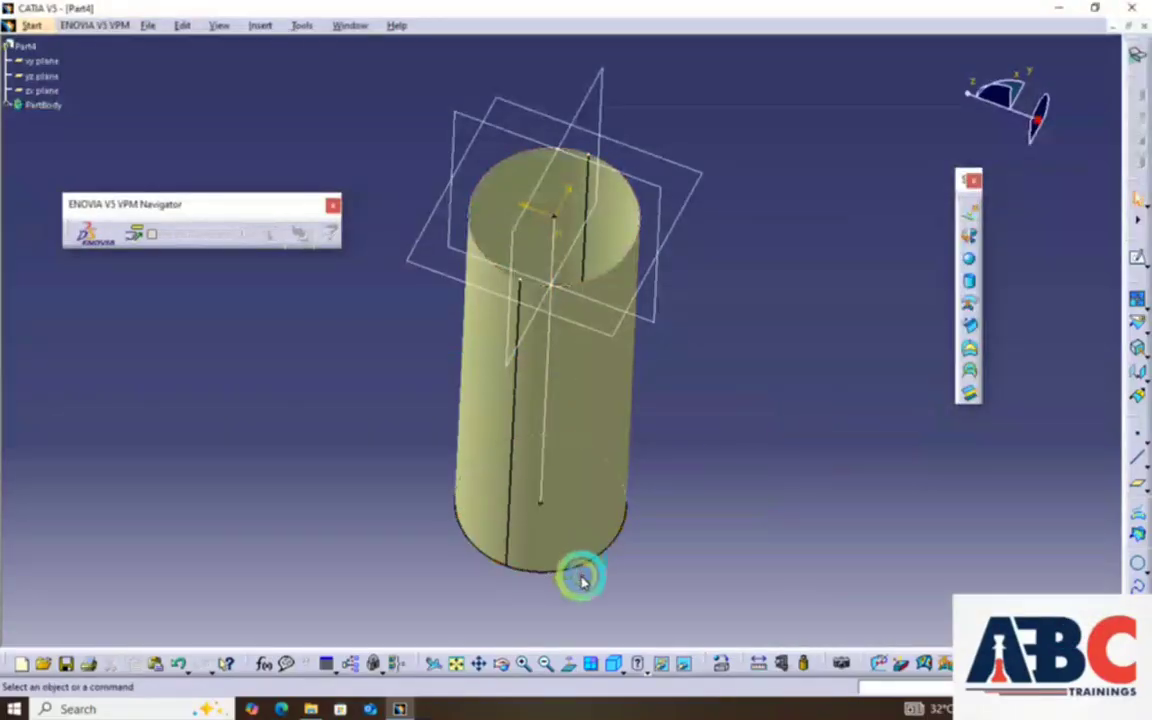
Inspect the swept surface from other angles and undo it together with its guide line, keeping the circle.
left_click_drag(507, 668, 676, 540)
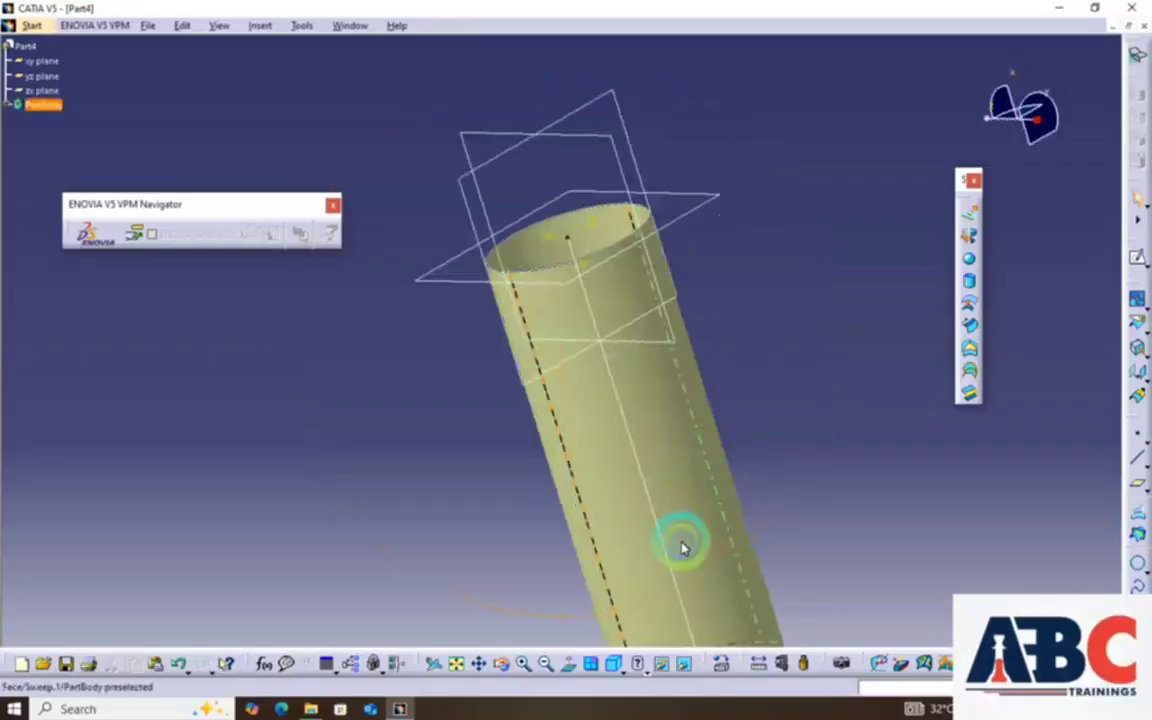
left_click(507, 668)
left_click_drag(756, 352, 640, 470)
left_click(968, 372)
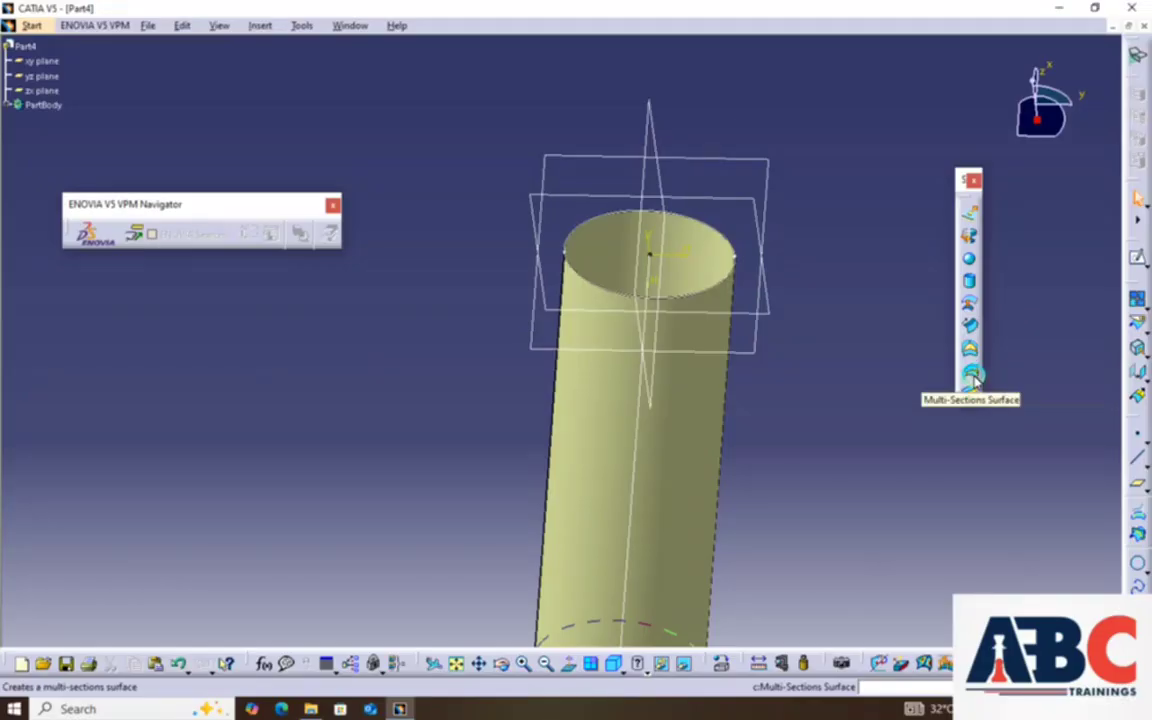
key("ctrl+z")
key("ctrl+z")
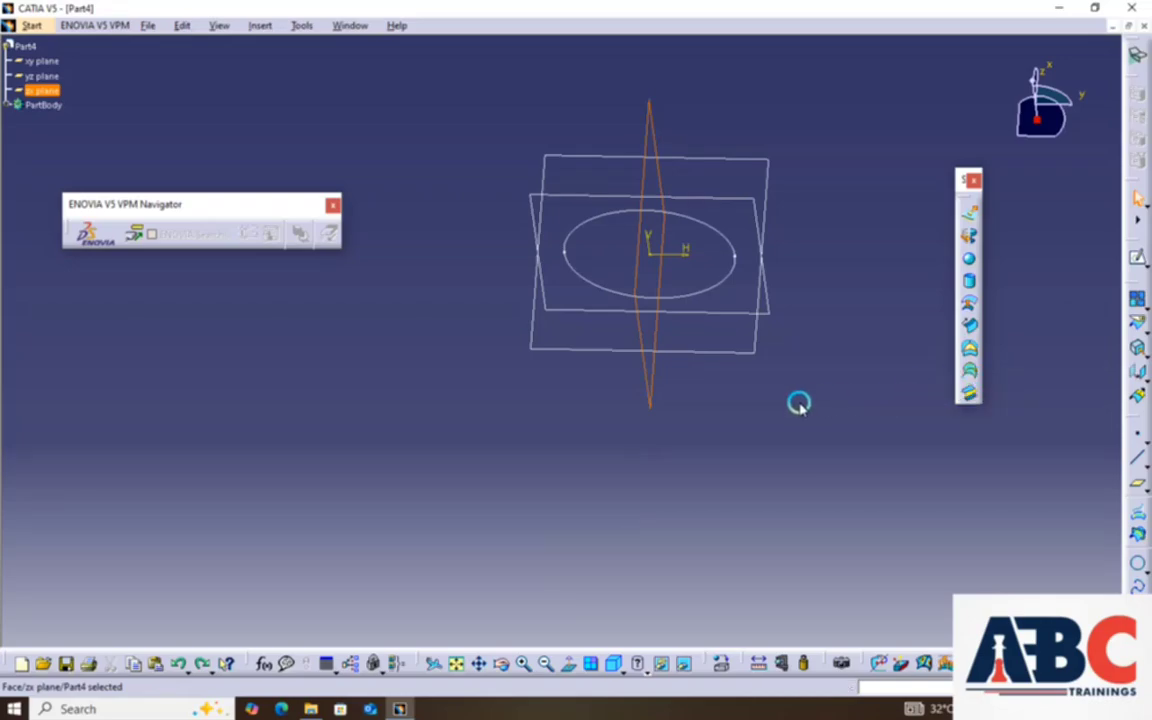
left_click(866, 424)
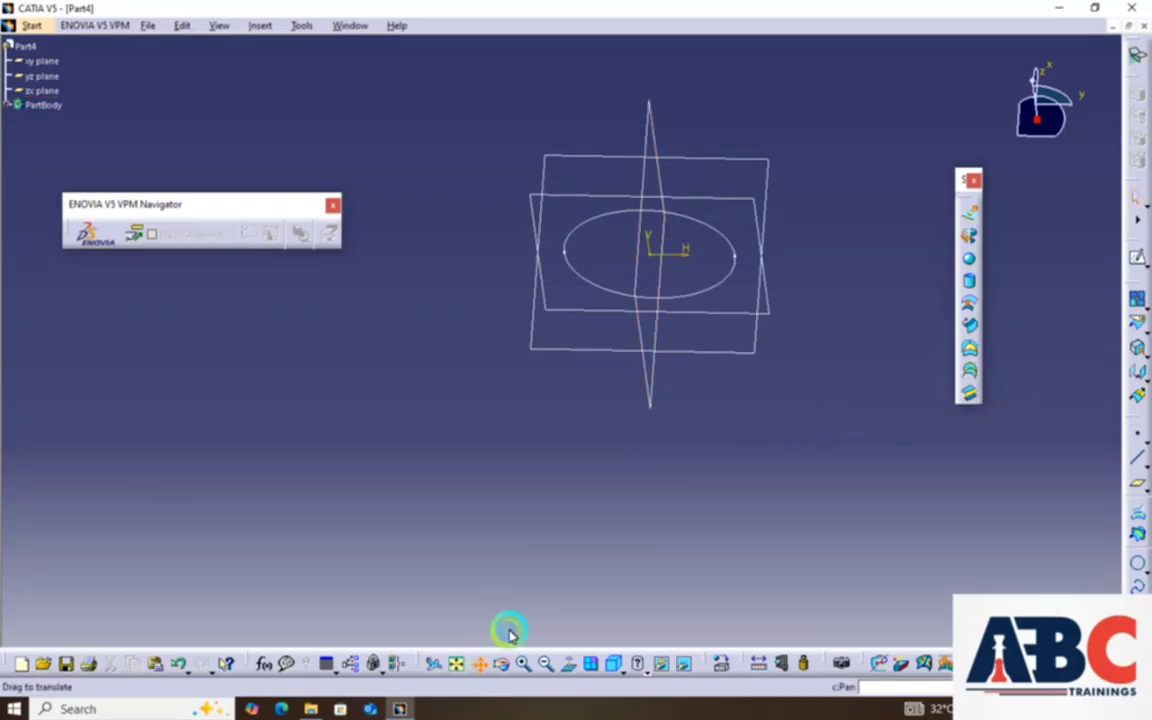
Create a plane offset from the yz plane, well above the circle.
left_click_drag(727, 480, 606, 520)
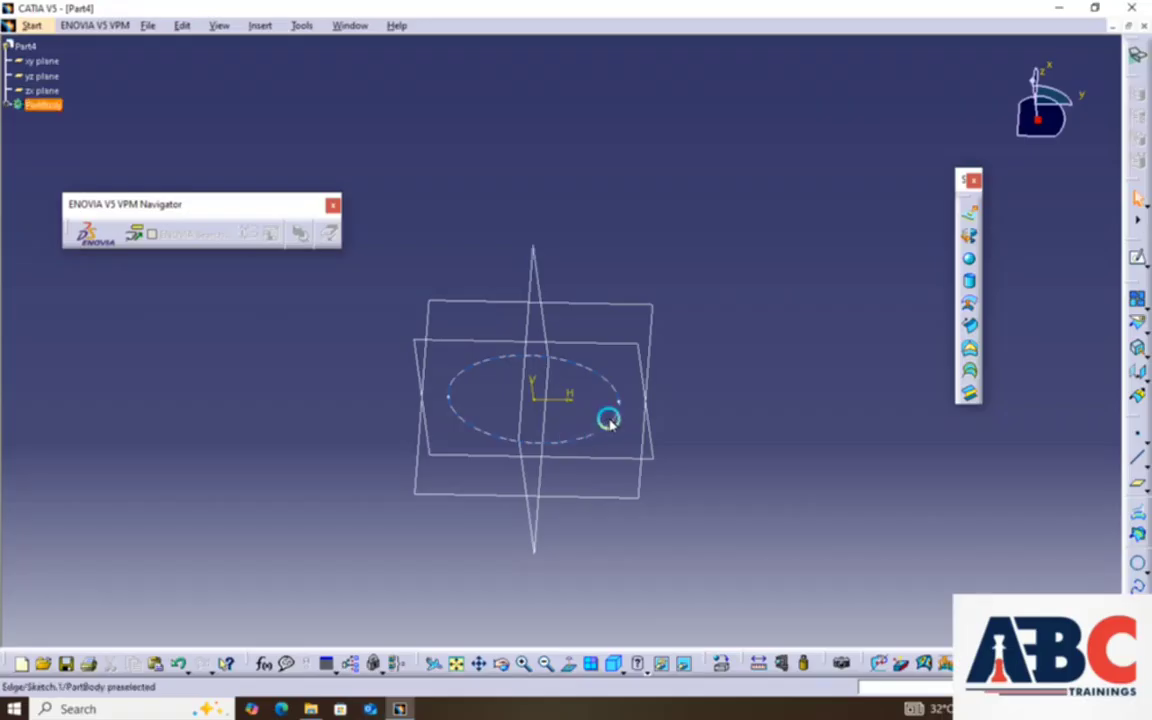
left_click(1137, 483)
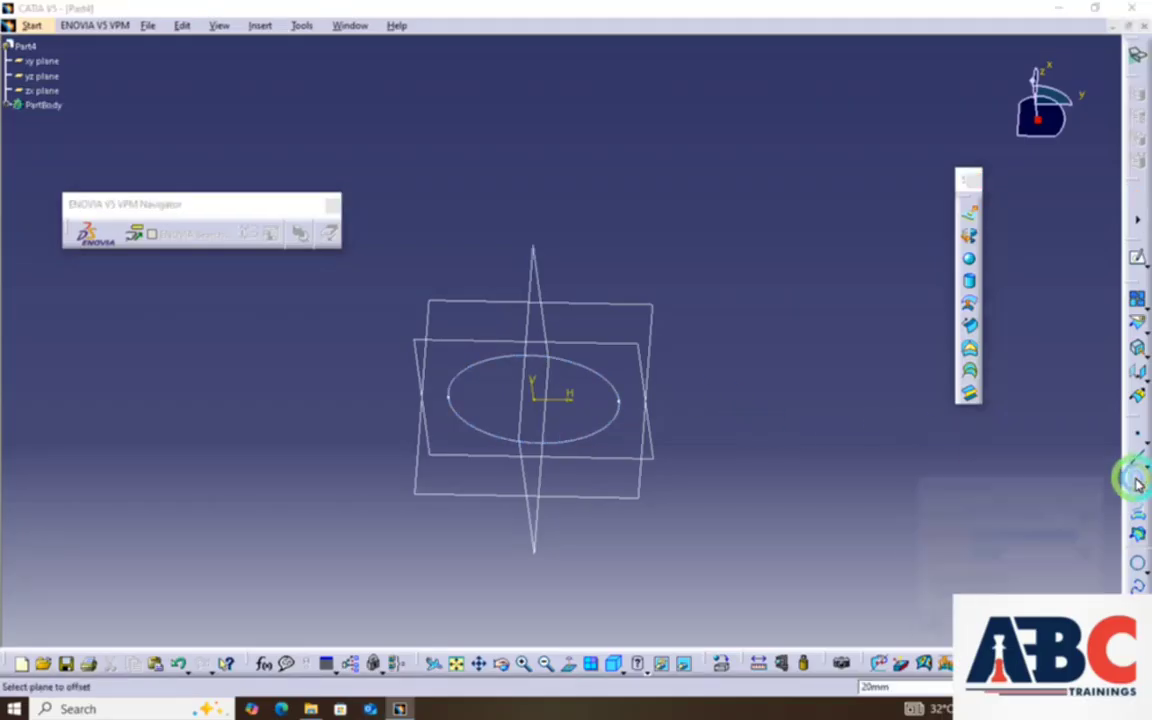
left_click(612, 461)
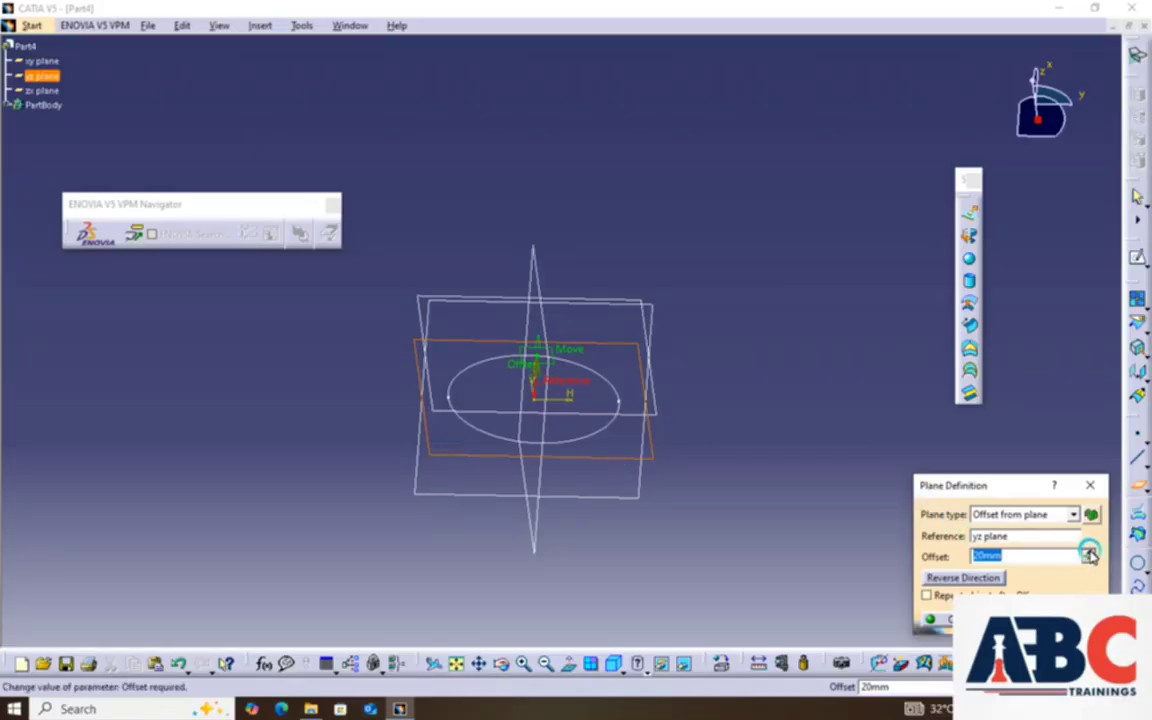
left_click_drag(1089, 555, 1090, 550)
left_click(932, 618)
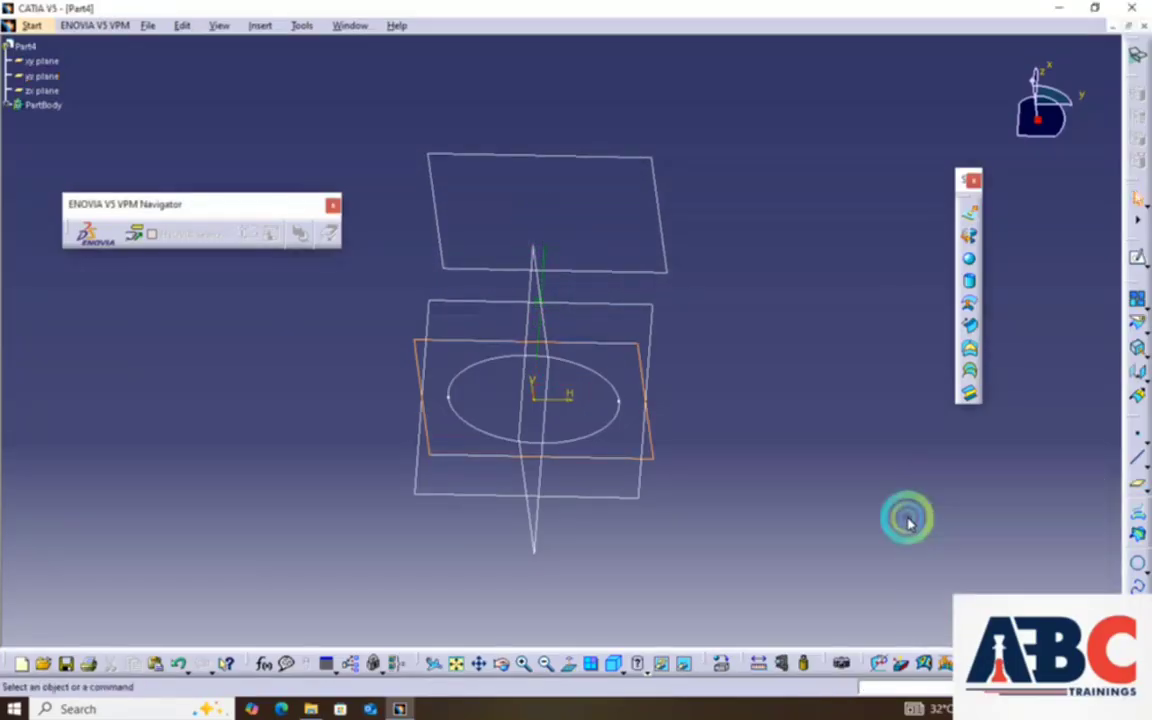
Sketch a circle about half the size of the first on the offset plane, centred on its origin, and finish the sketch.
left_click(663, 270)
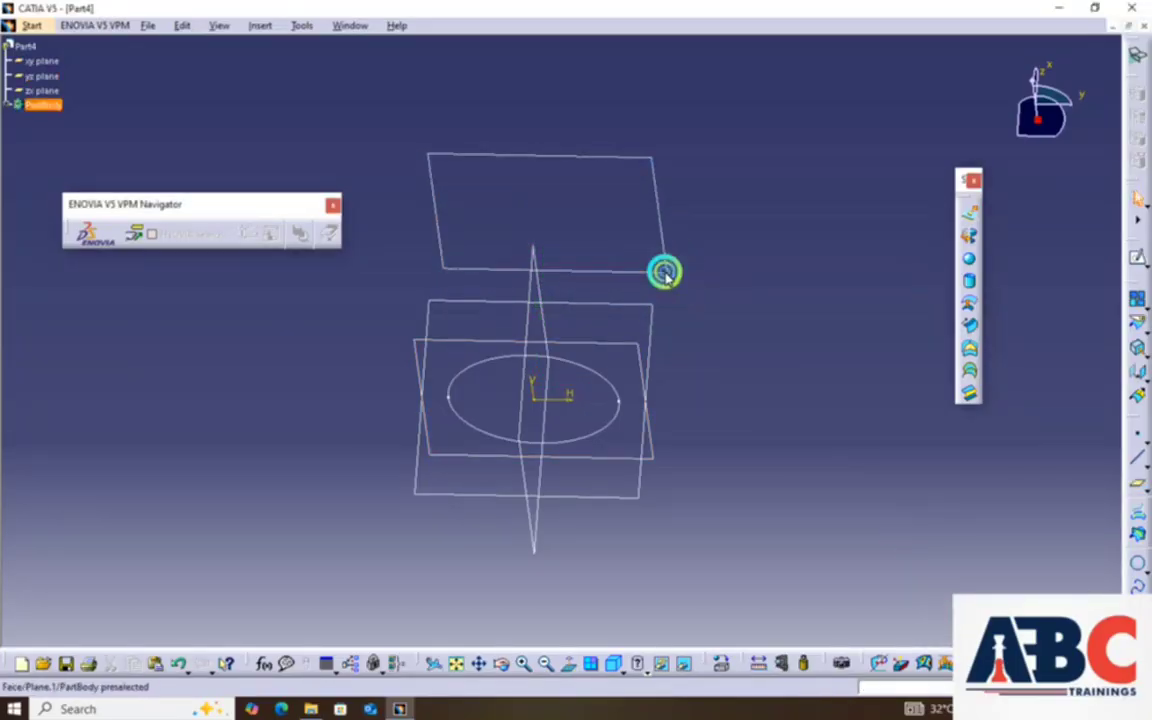
left_click(1138, 257)
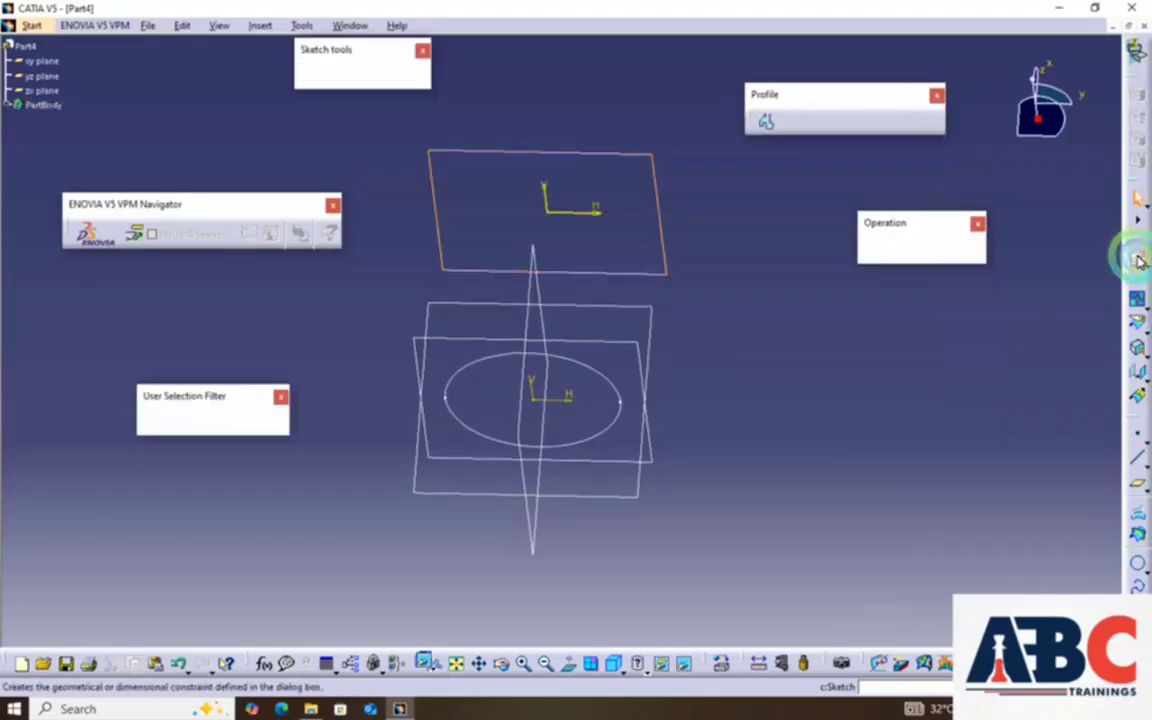
left_click(467, 668)
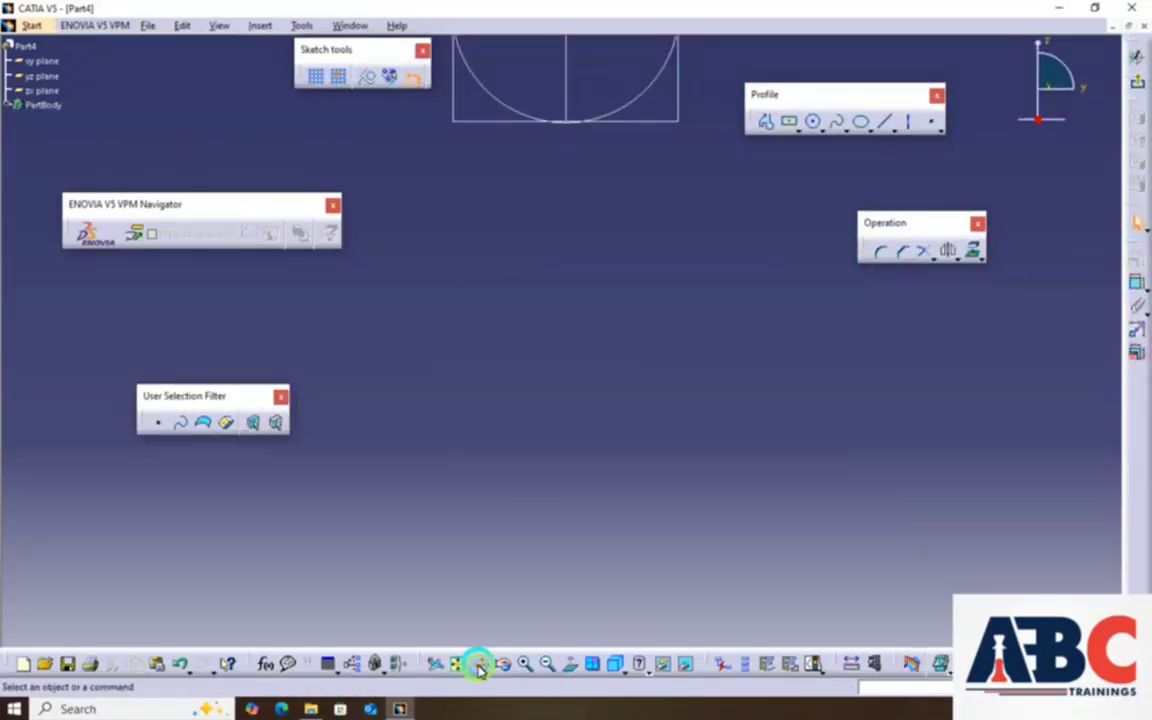
left_click(829, 121)
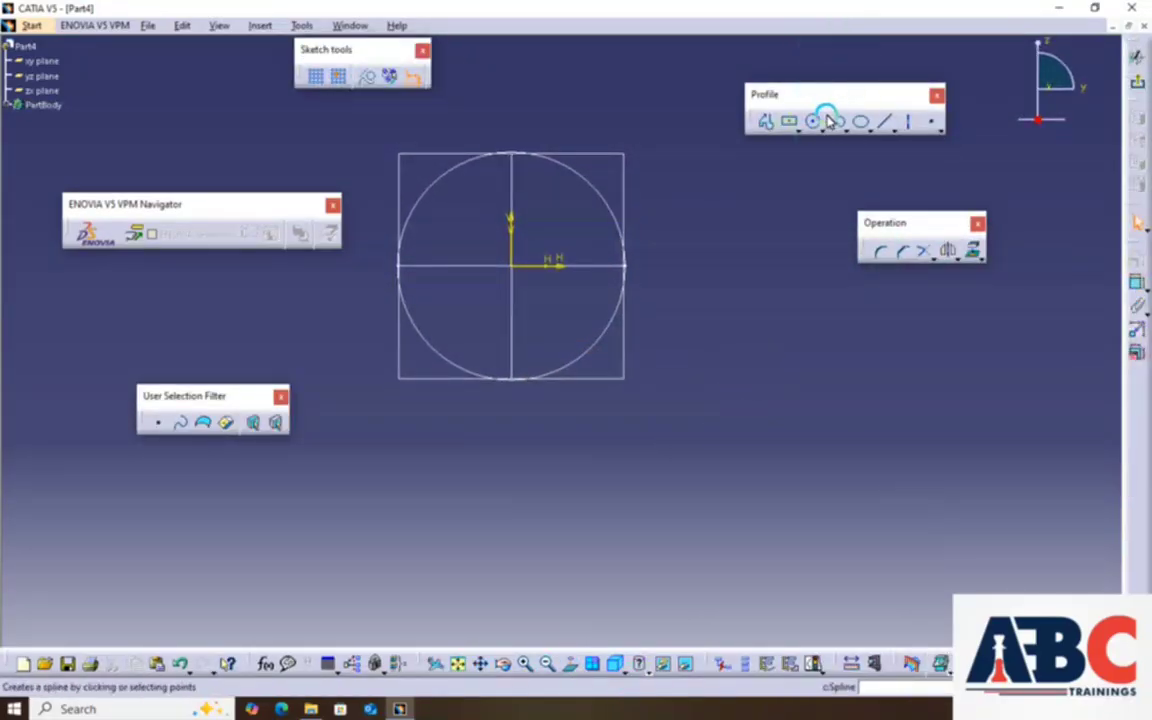
left_click(511, 265)
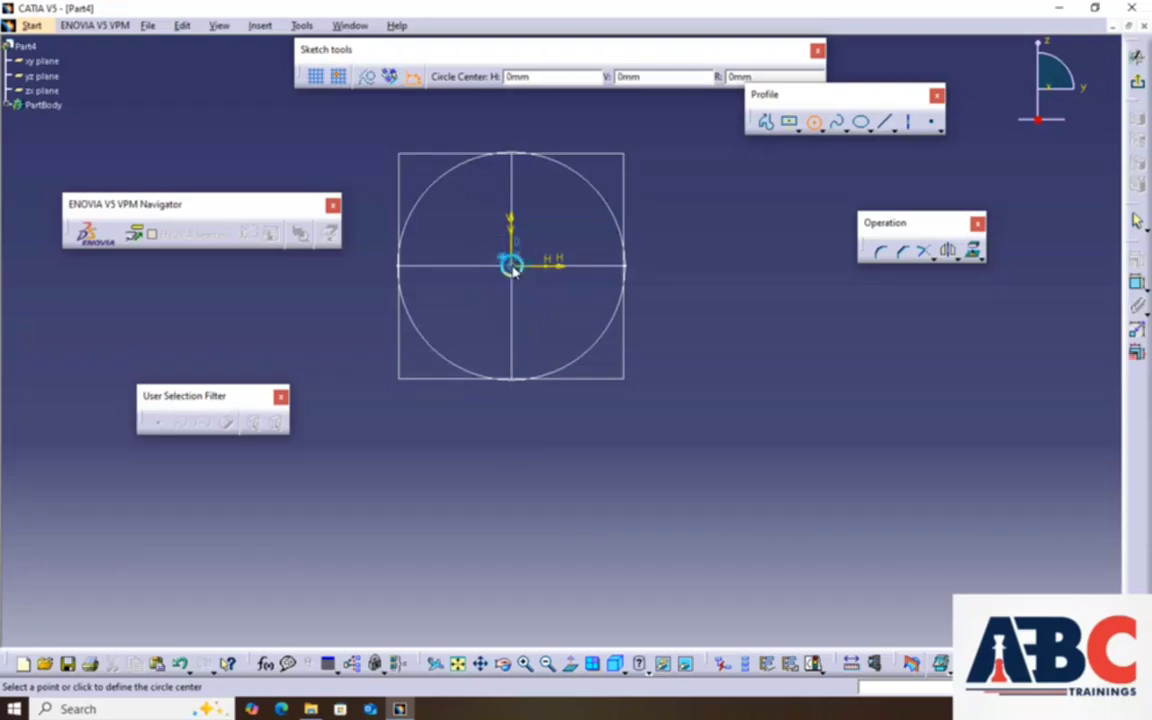
left_click(555, 301)
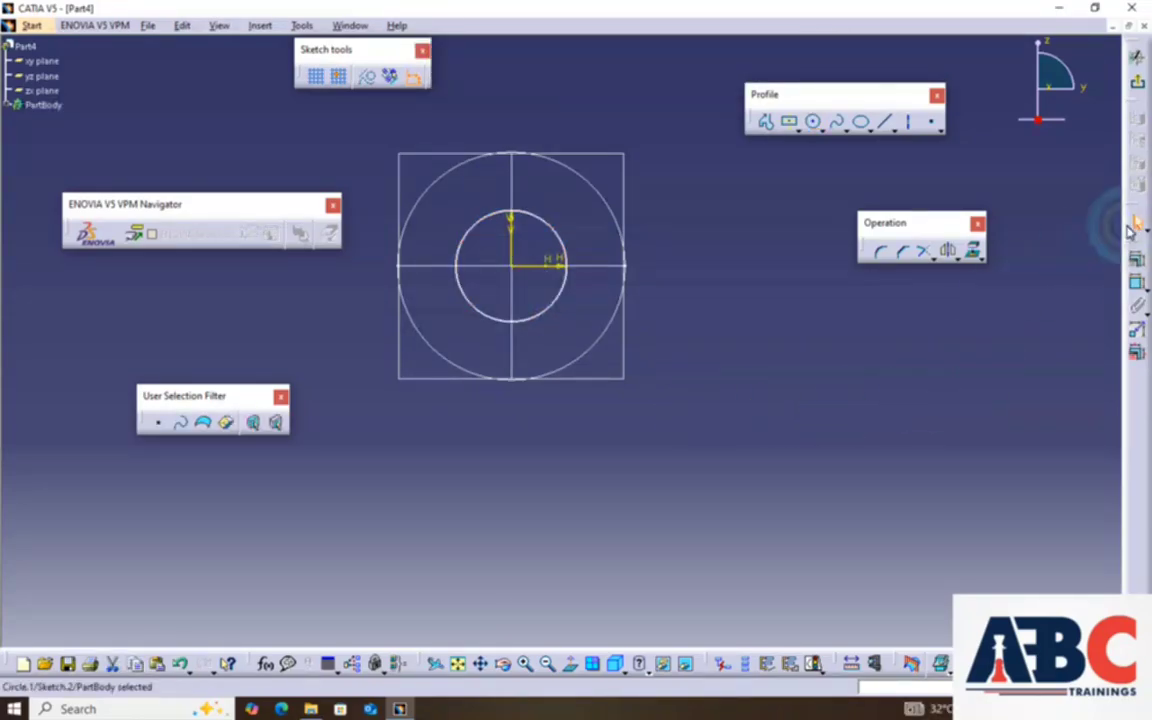
left_click(1143, 88)
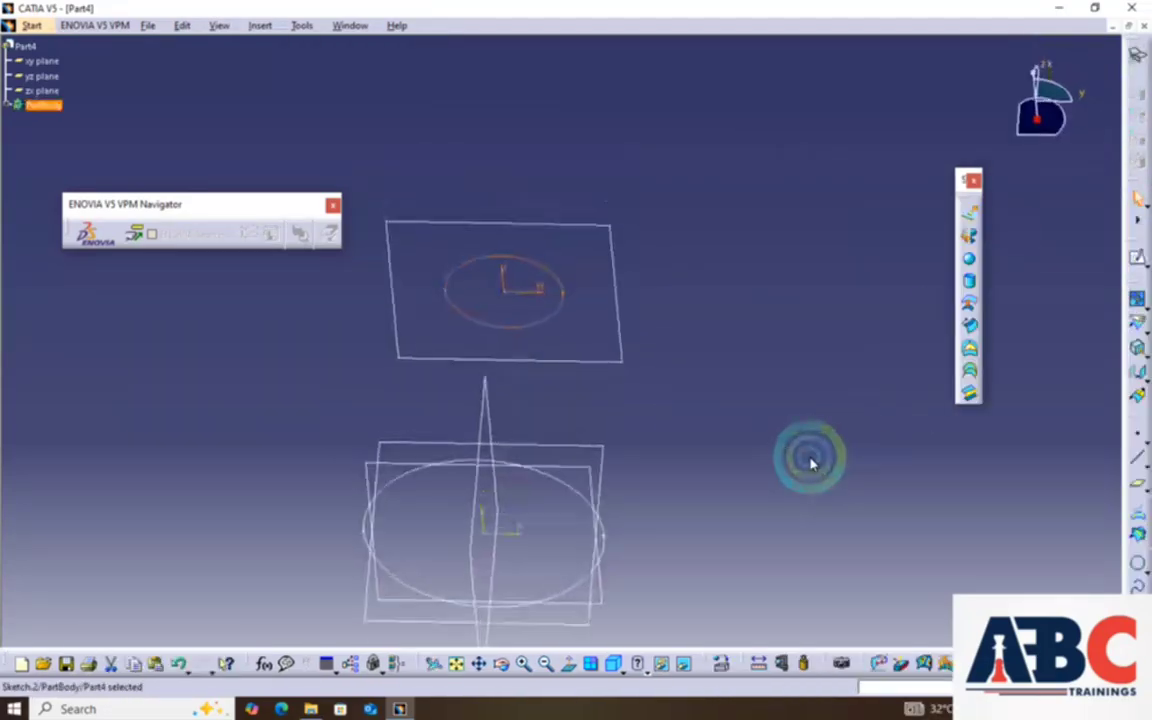
Create a multi-sections surface from the small circle on the offset plane to the large circle on the yz plane.
left_click(958, 386)
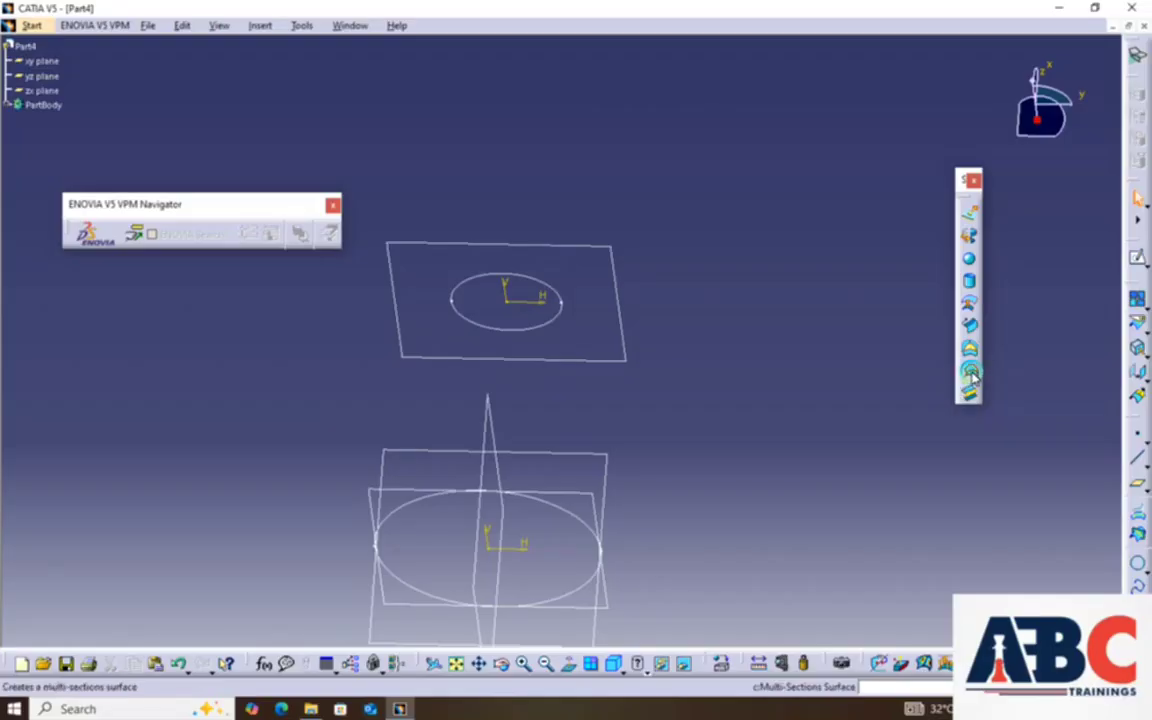
left_click(970, 373)
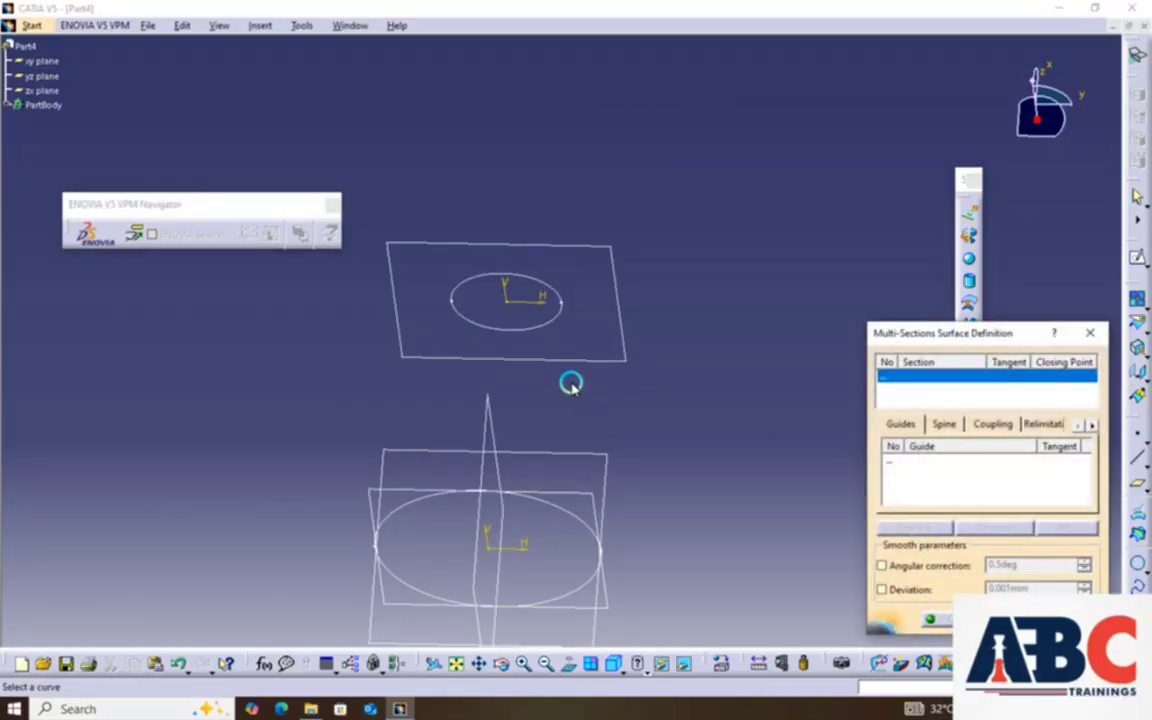
left_click(545, 320)
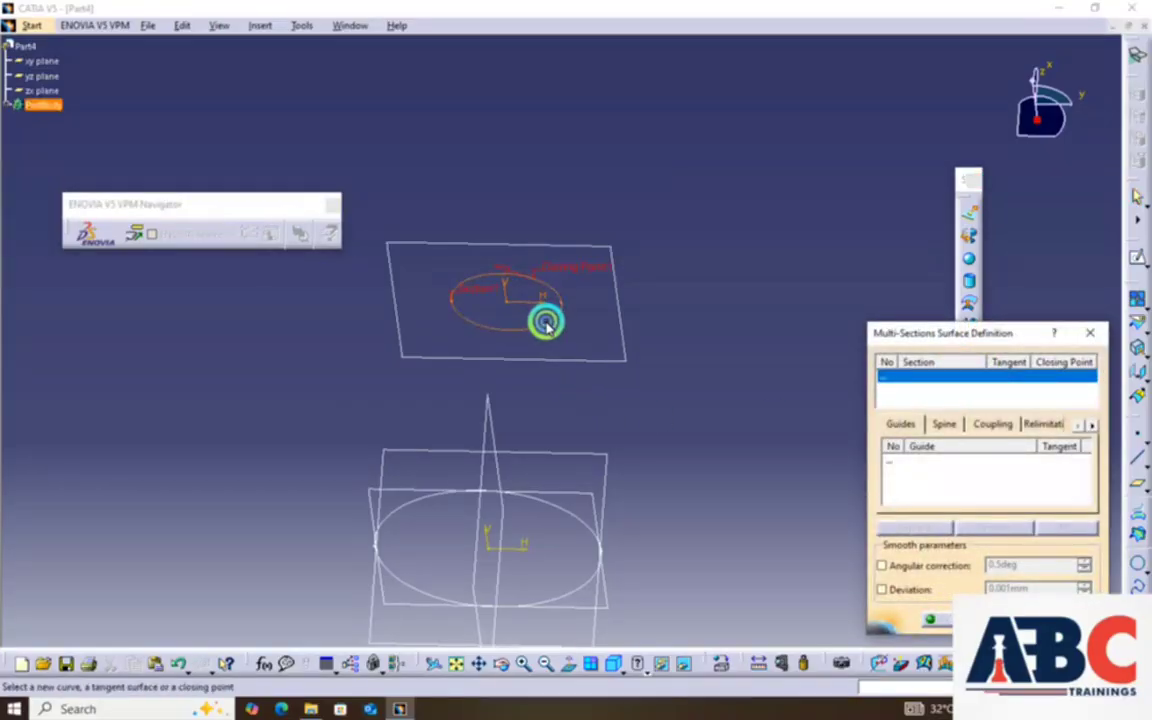
left_click(569, 590)
left_click(948, 618)
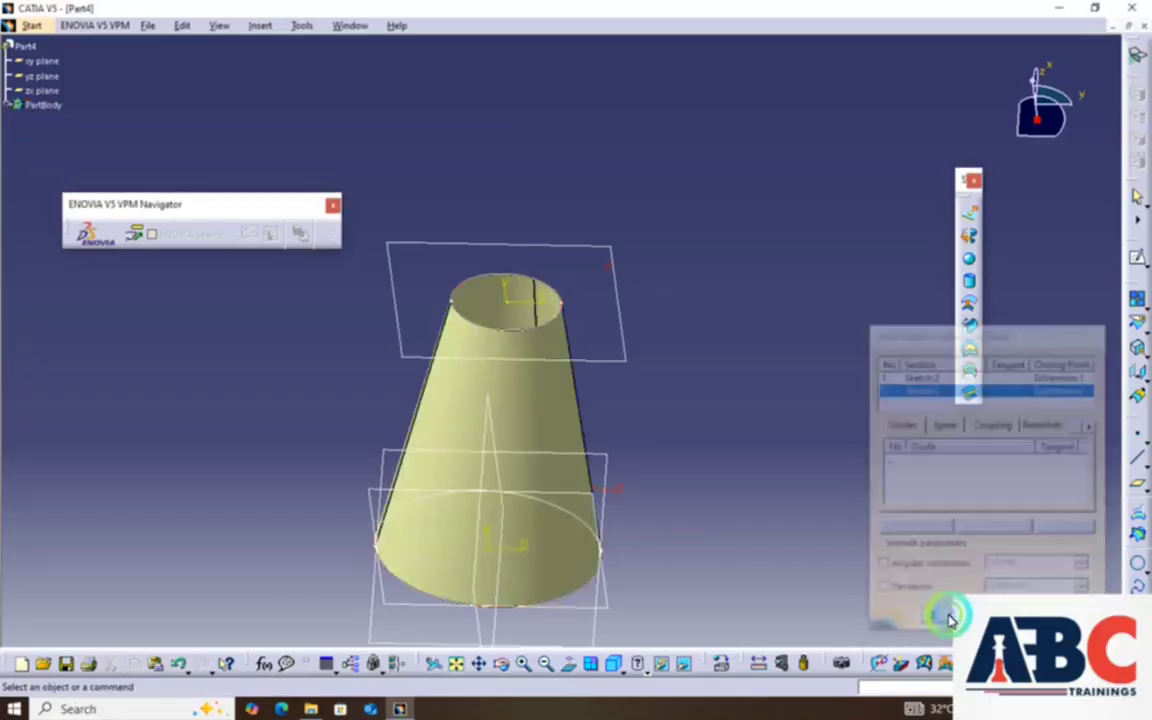
left_click(477, 664)
left_click_drag(656, 553, 702, 473)
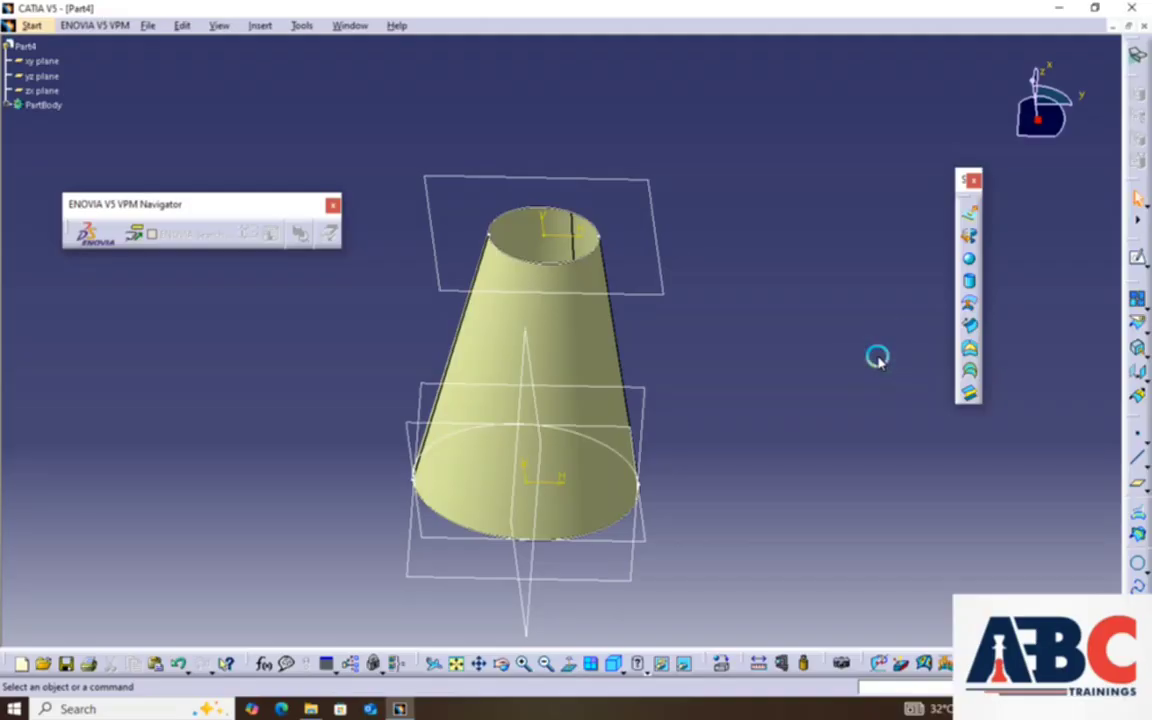
Undo the multi-sections surface together with both circle sketches and the offset plane, leaving only the default planes.
key("ctrl+z")
key("ctrl+z")
key("ctrl+z")
key("ctrl+z")
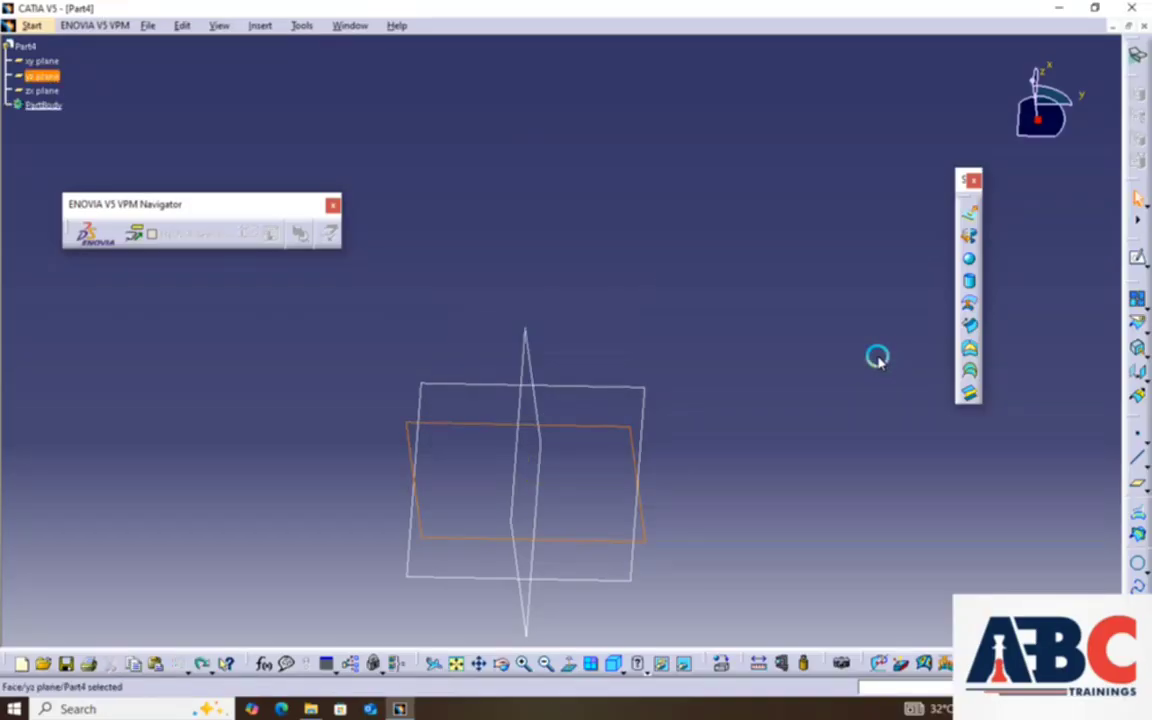
left_click(877, 358)
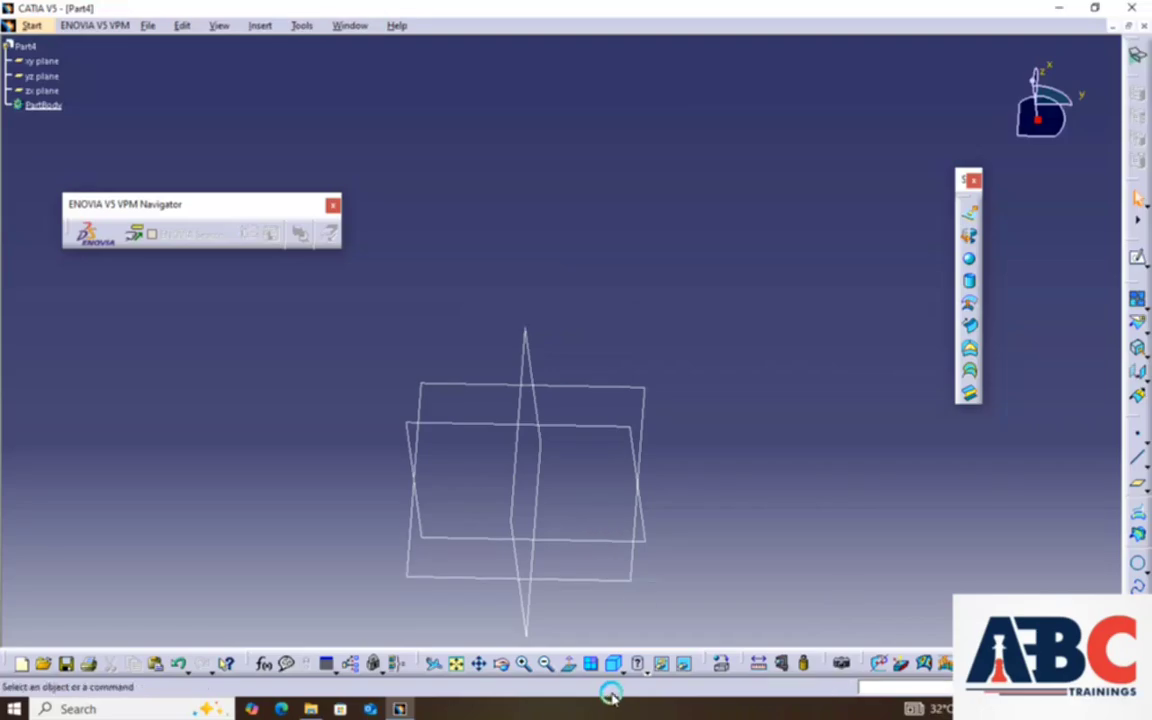
Create a plane offset about 90 mm upward from the yz plane.
left_click(640, 542)
left_click(1137, 482)
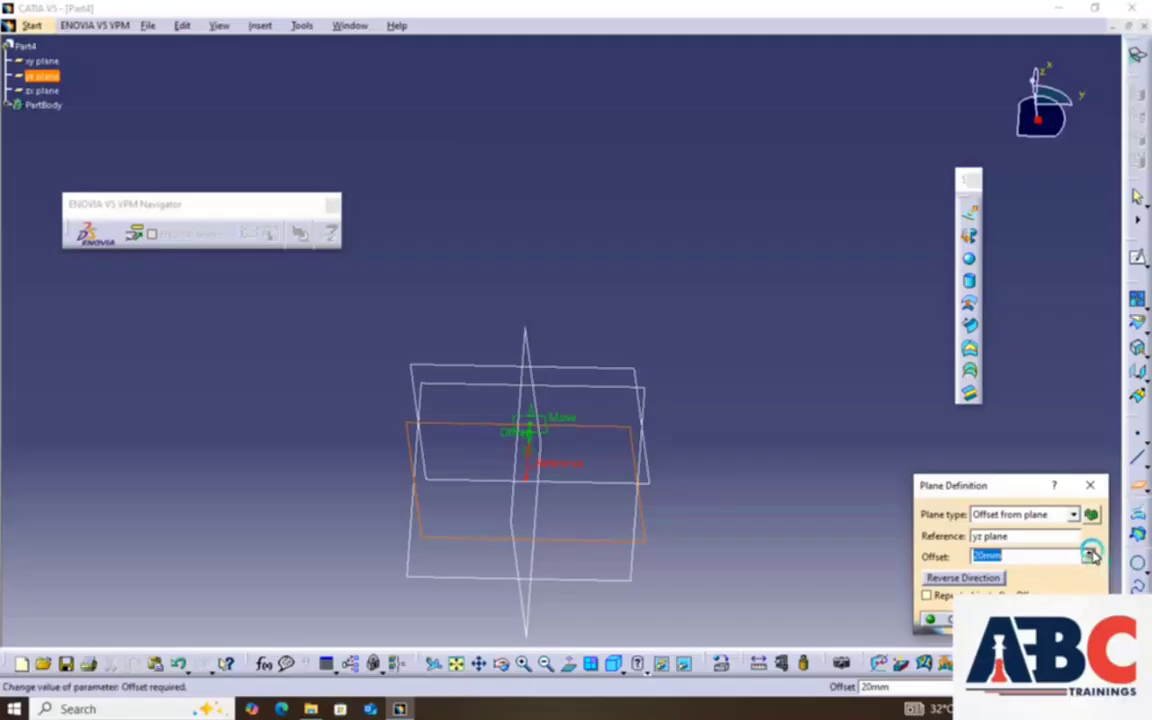
left_click_drag(1090, 555, 1090, 555)
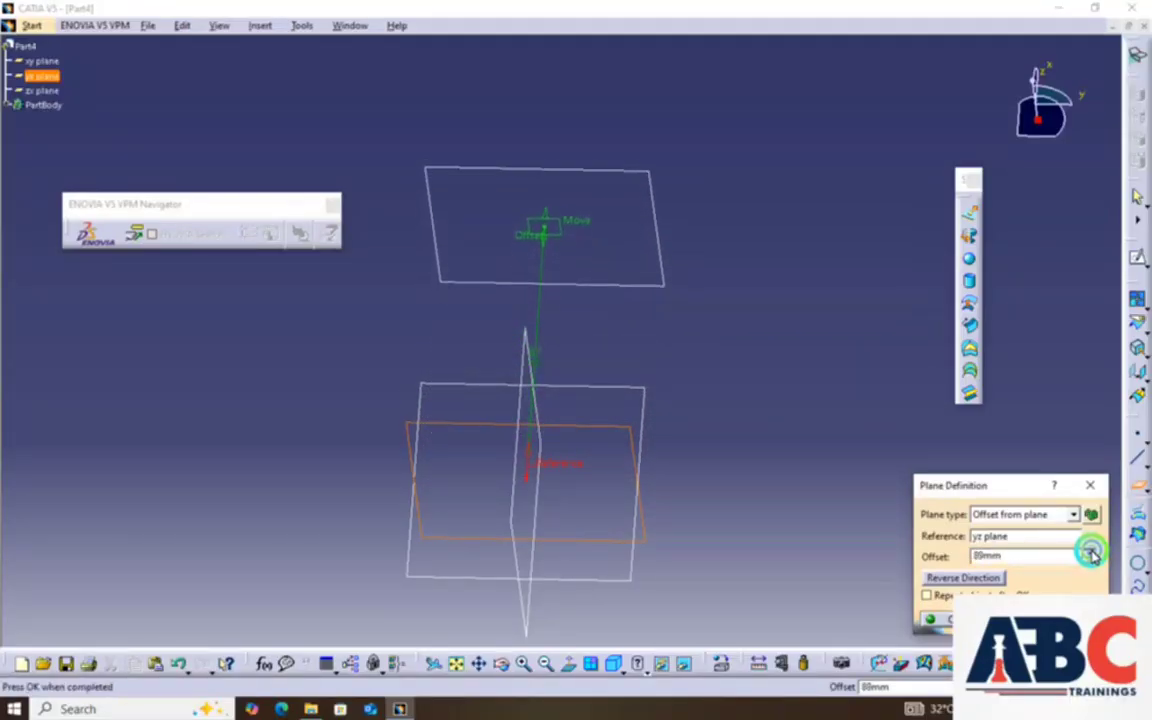
left_click(950, 617)
Sketch a horizontal line about 60 mm long on the offset plane, about 47 mm above the sketch origin, and finish the sketch.
left_click(656, 278)
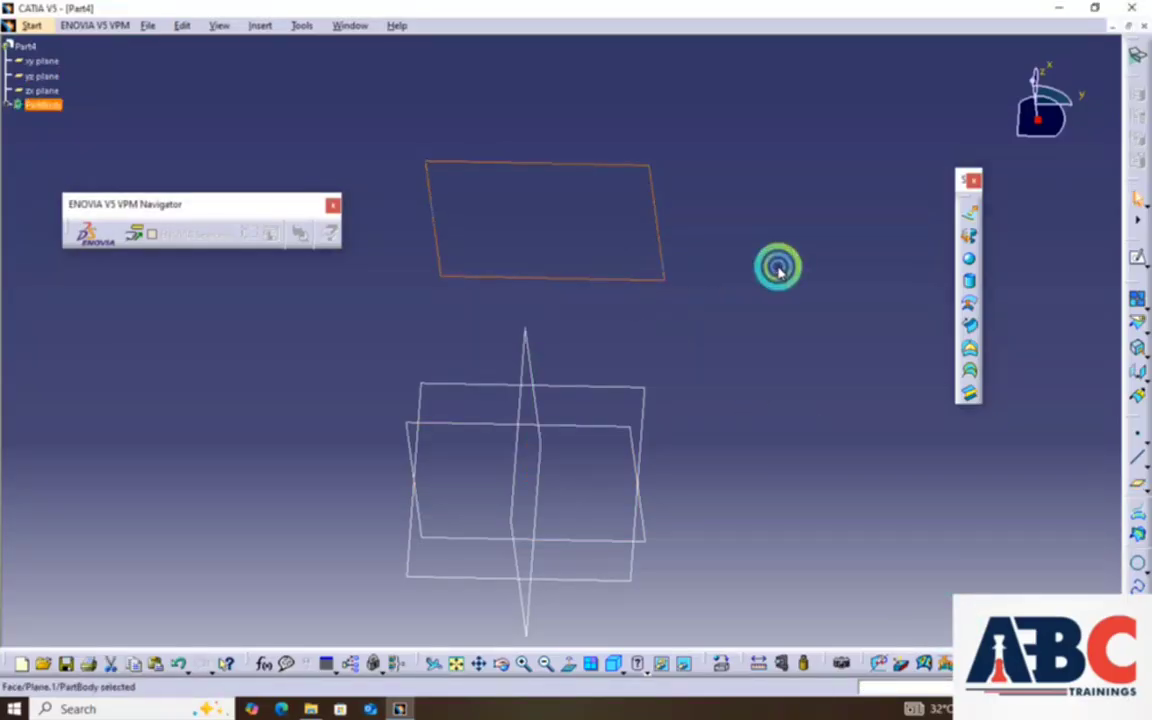
left_click(1139, 260)
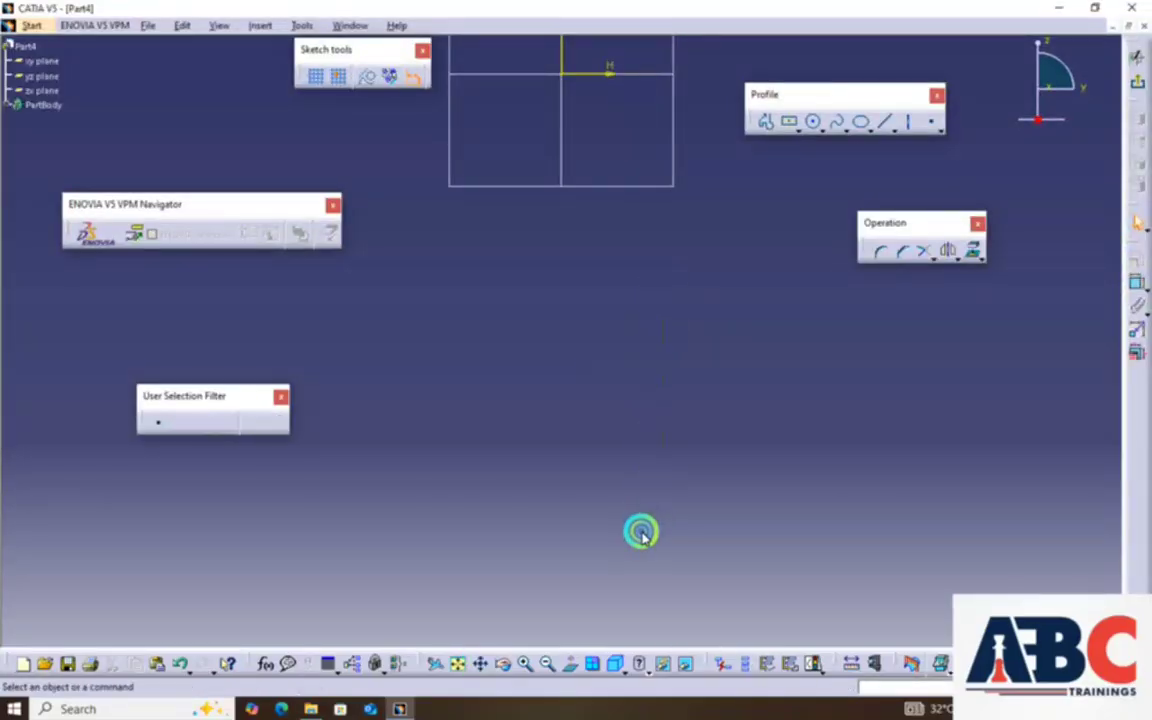
left_click_drag(769, 281, 771, 515)
left_click(763, 124)
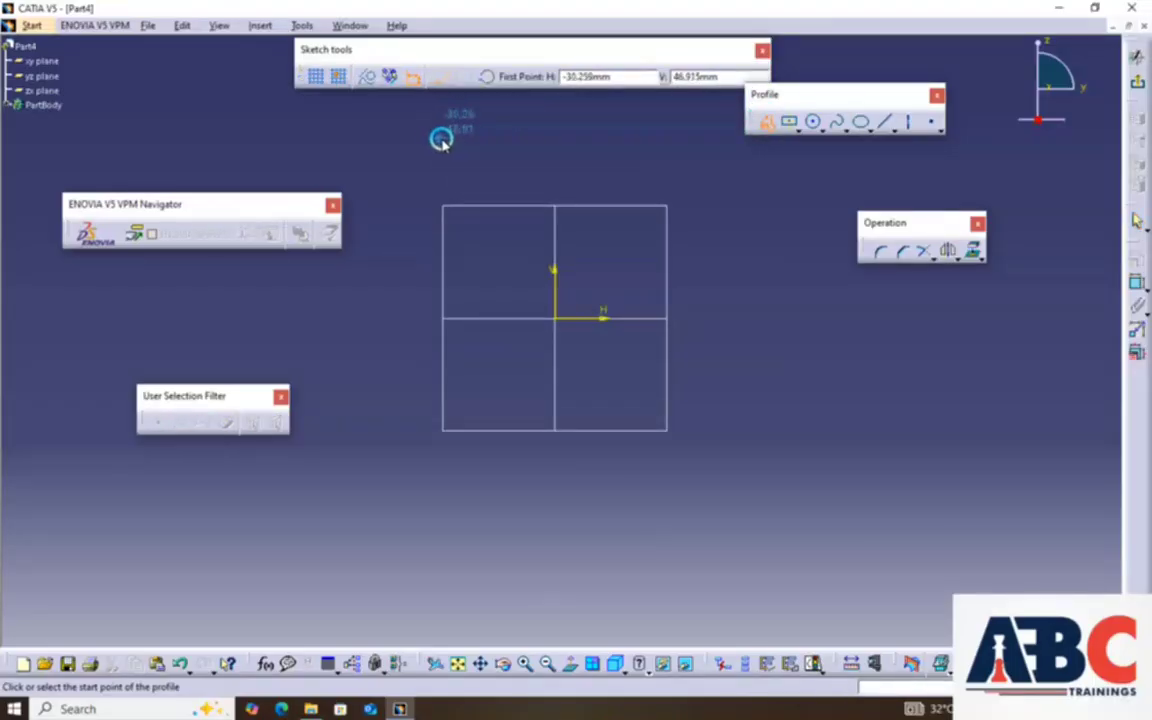
left_click(666, 141)
left_click(1137, 88)
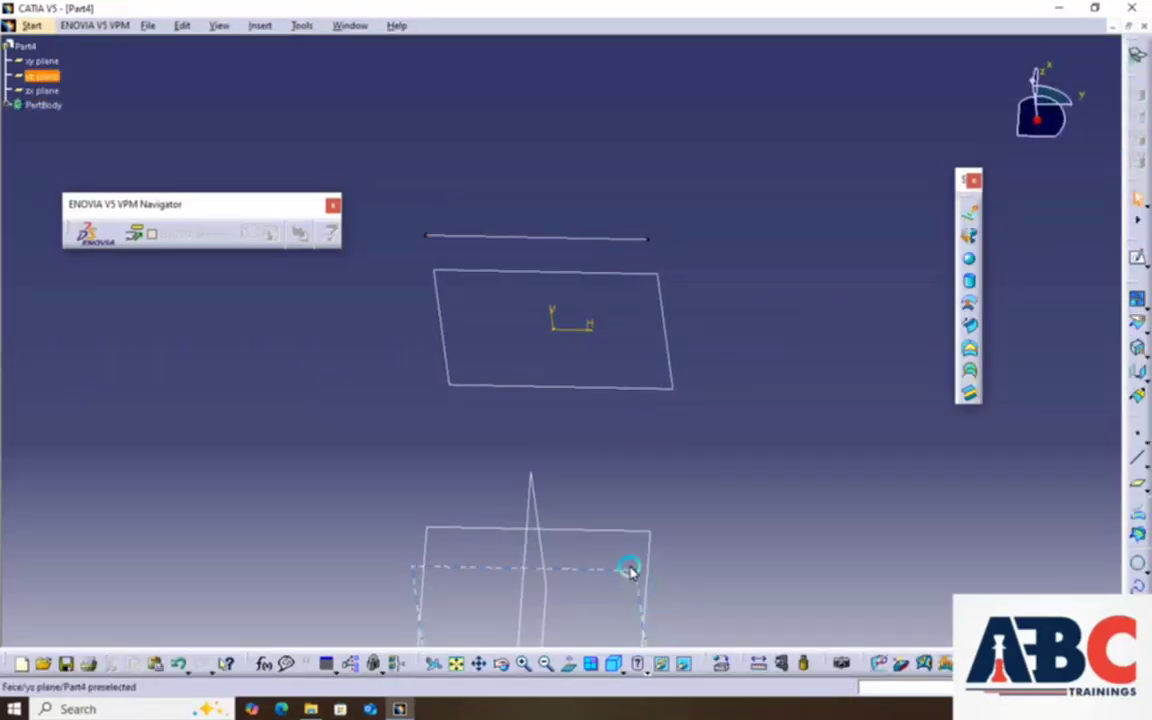
Sketch a line about 55 mm long on the yz plane, lying on the horizontal axis across the origin, and finish the sketch.
left_click(638, 567)
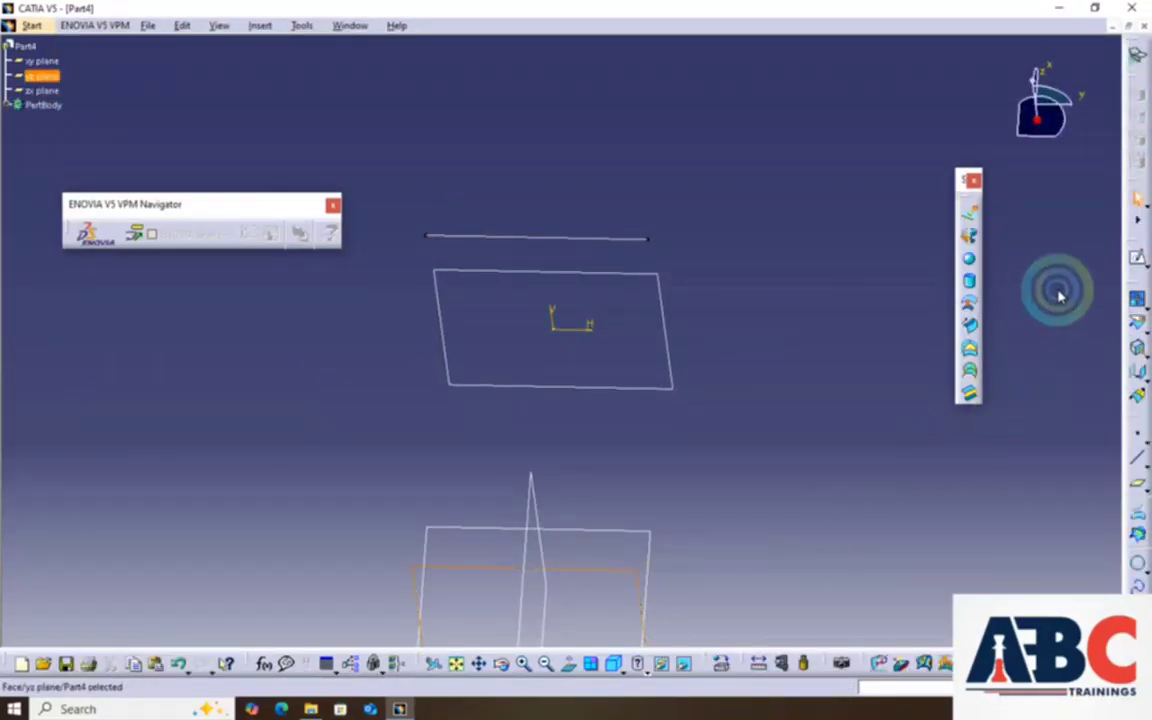
left_click(1137, 260)
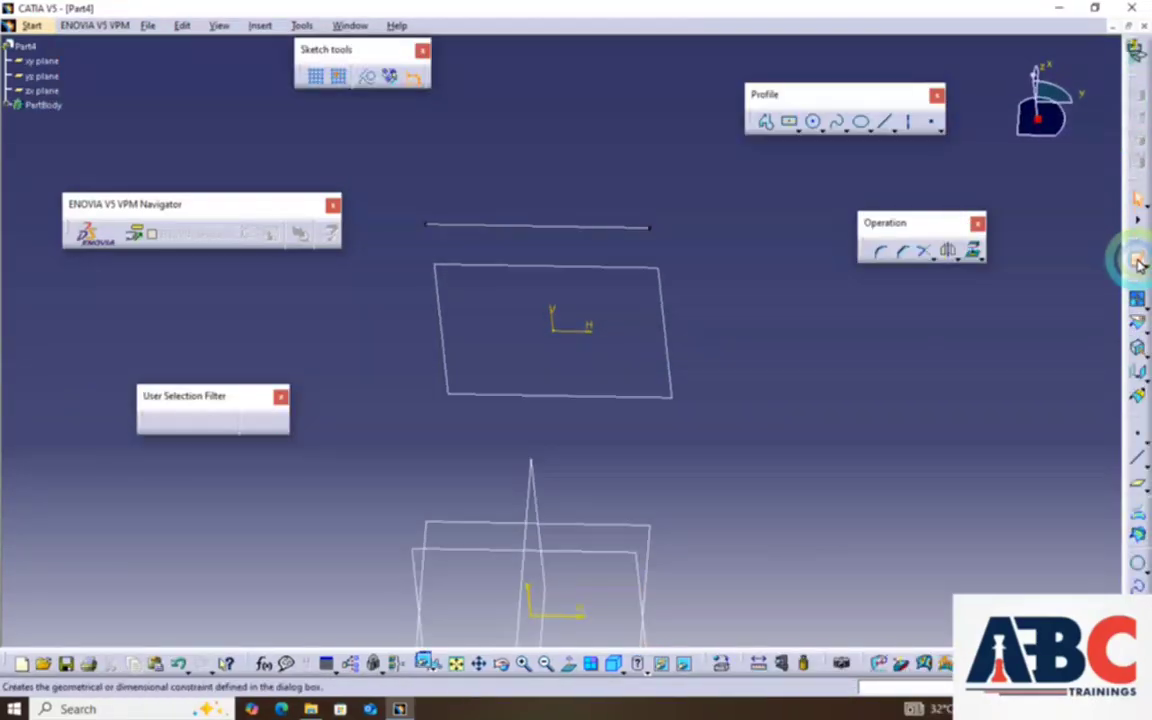
left_click(481, 664)
left_click_drag(527, 620, 568, 257)
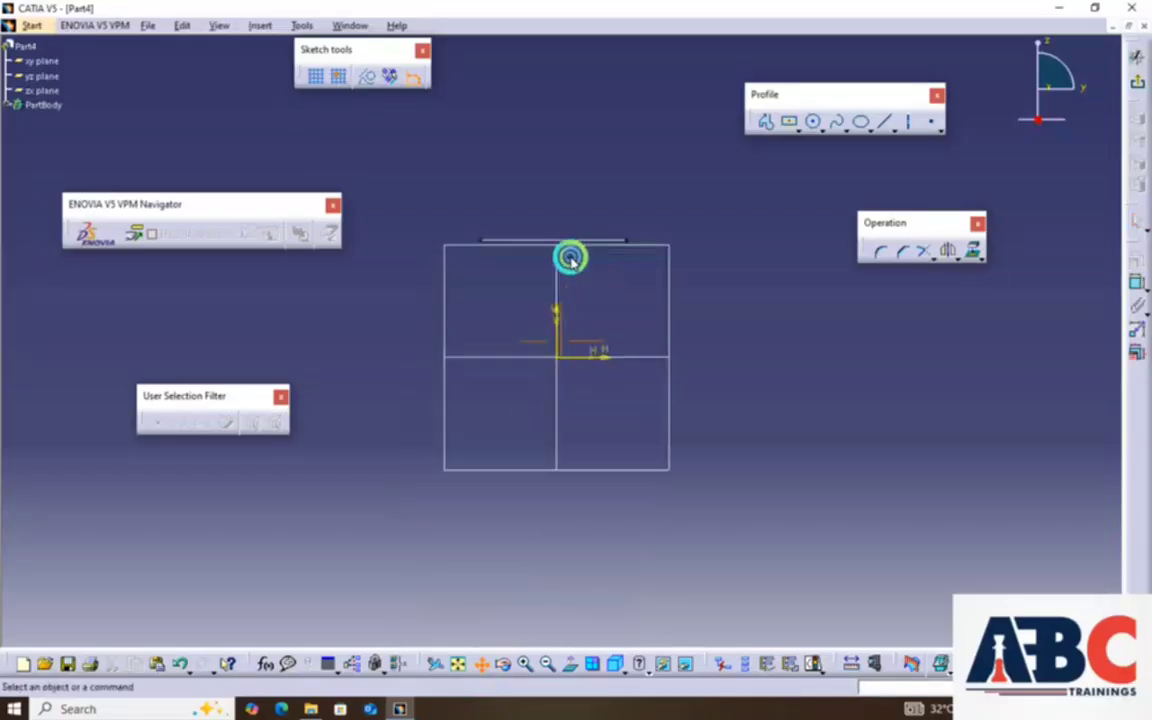
left_click(768, 124)
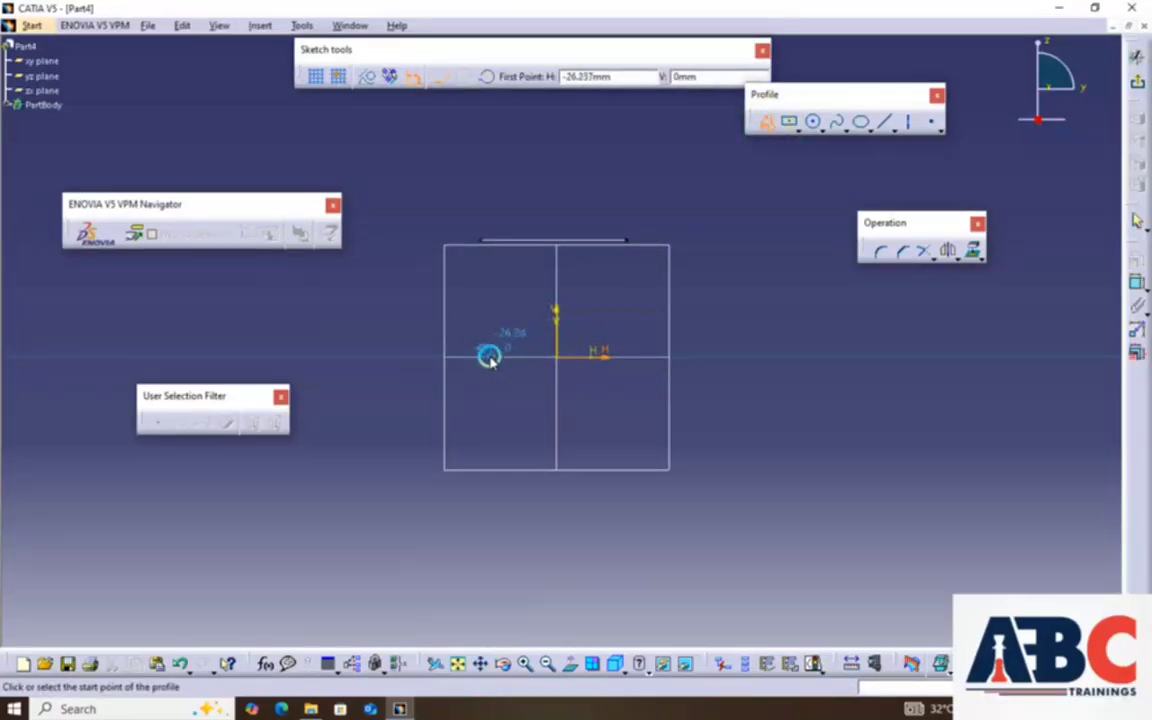
left_click(488, 357)
left_click(680, 327)
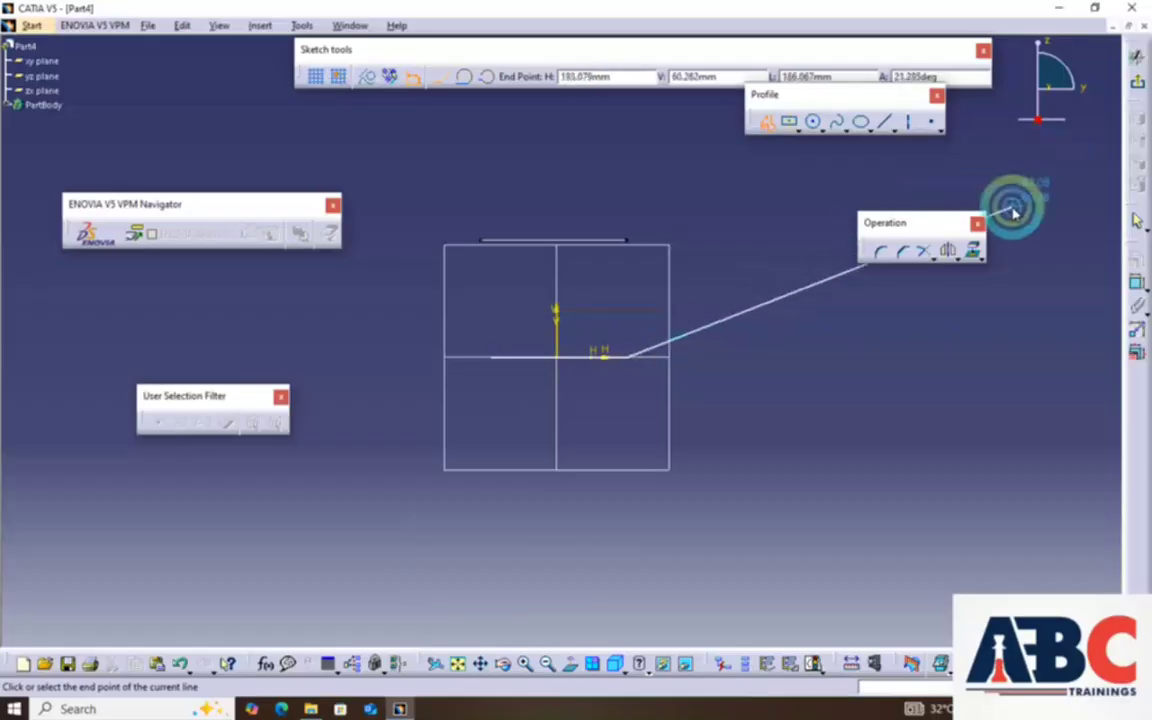
left_click(1140, 88)
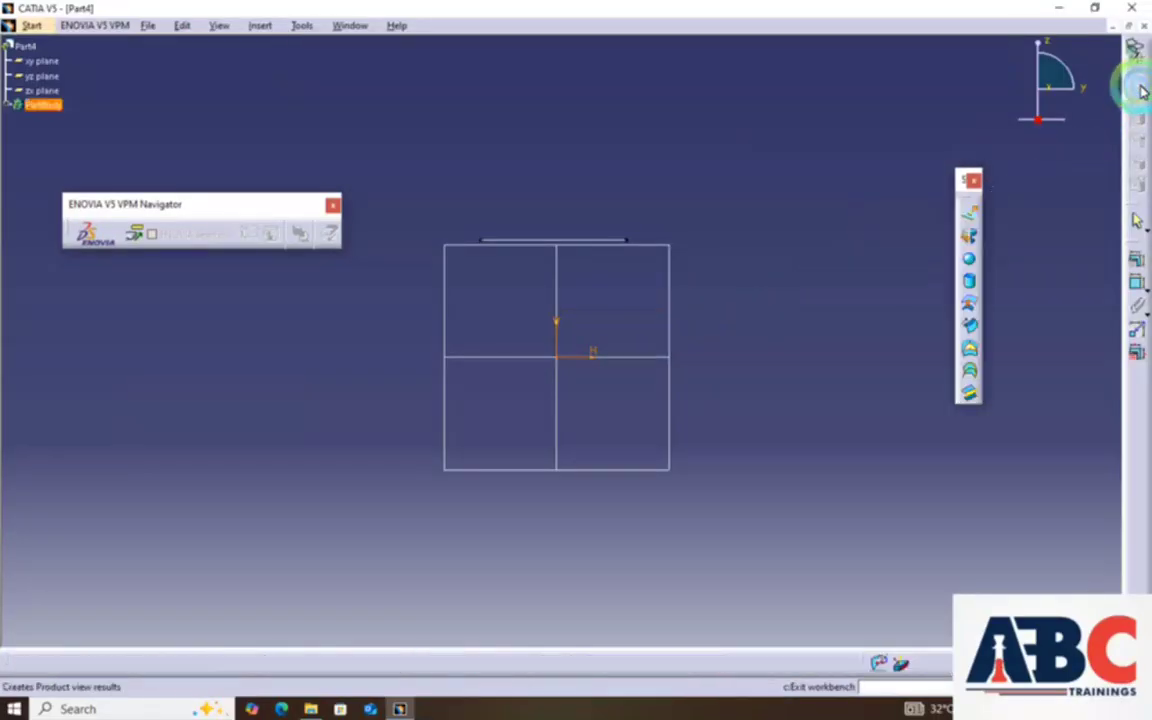
Create a blend surface with the yz-plane line as first curve and the offset-plane line as second curve.
left_click(969, 394)
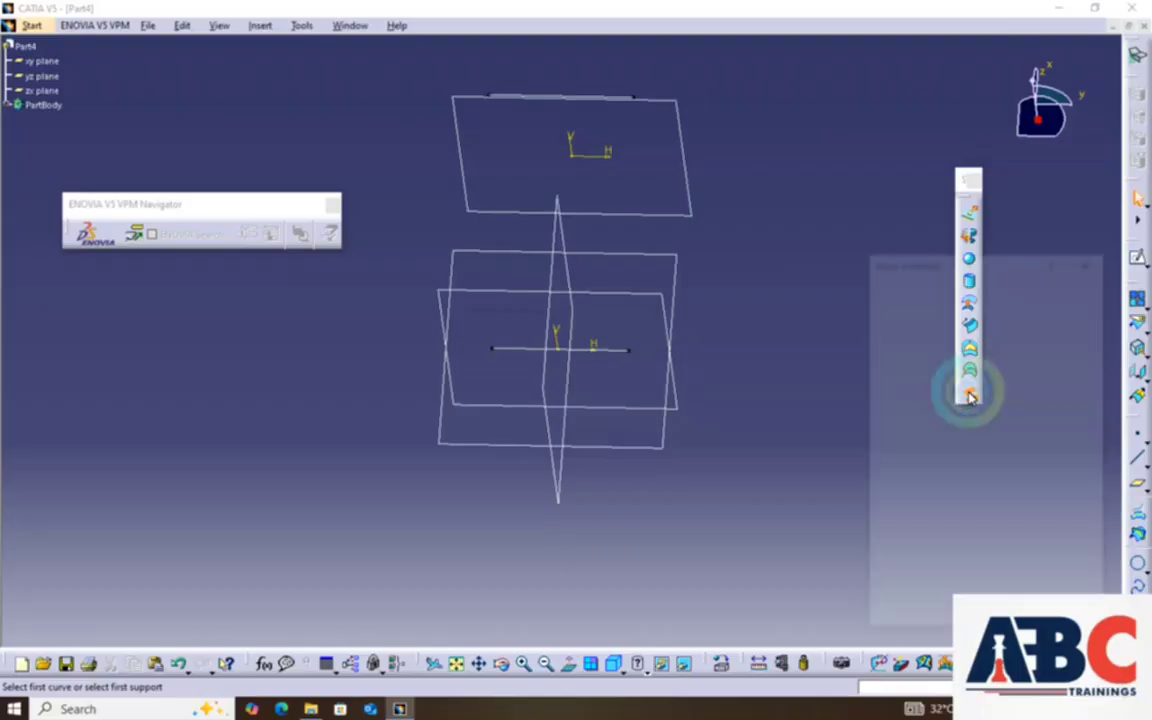
left_click(610, 350)
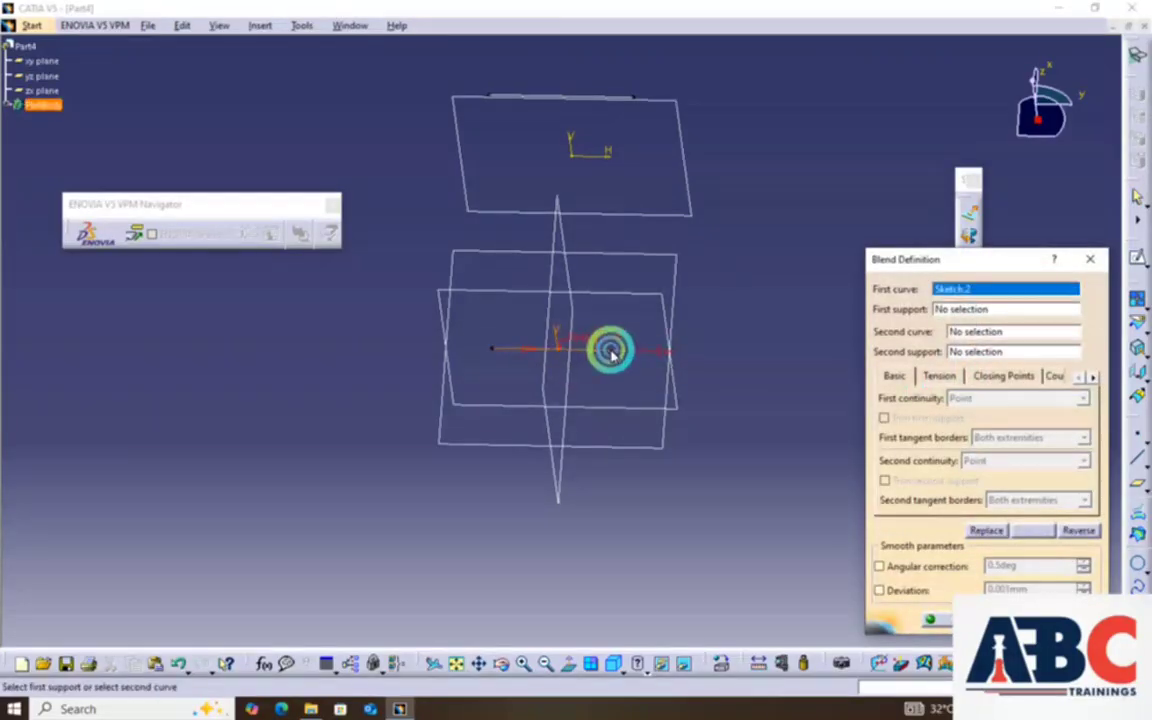
left_click(625, 97)
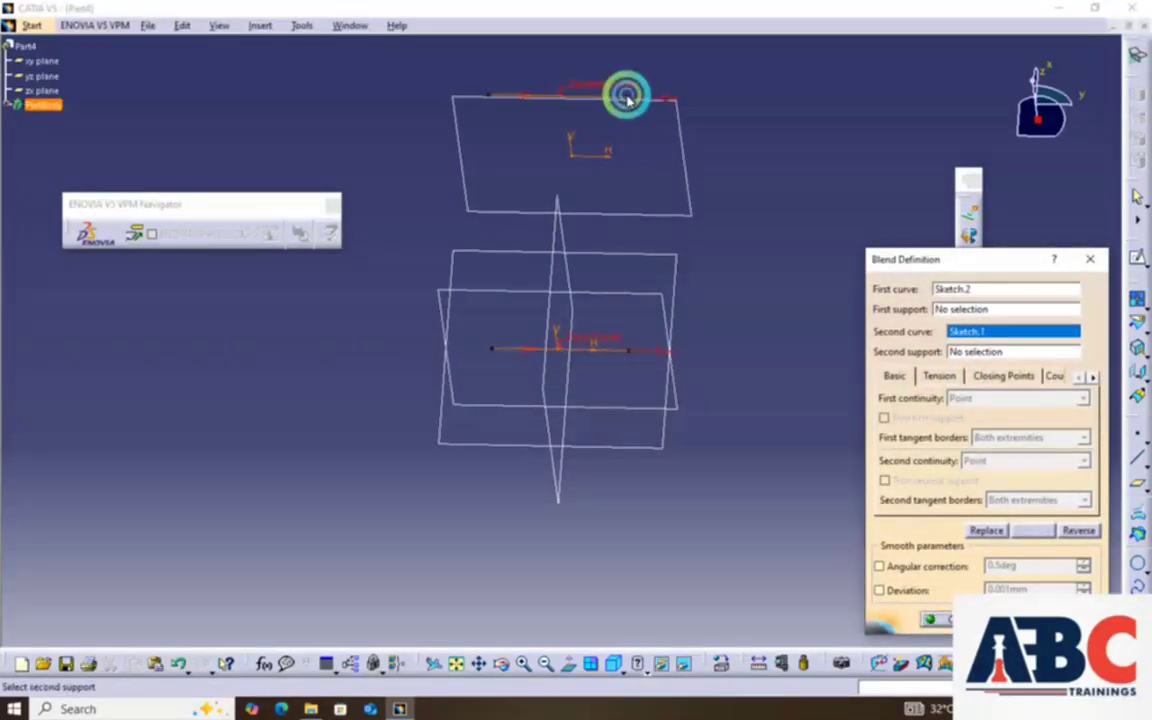
left_click(962, 622)
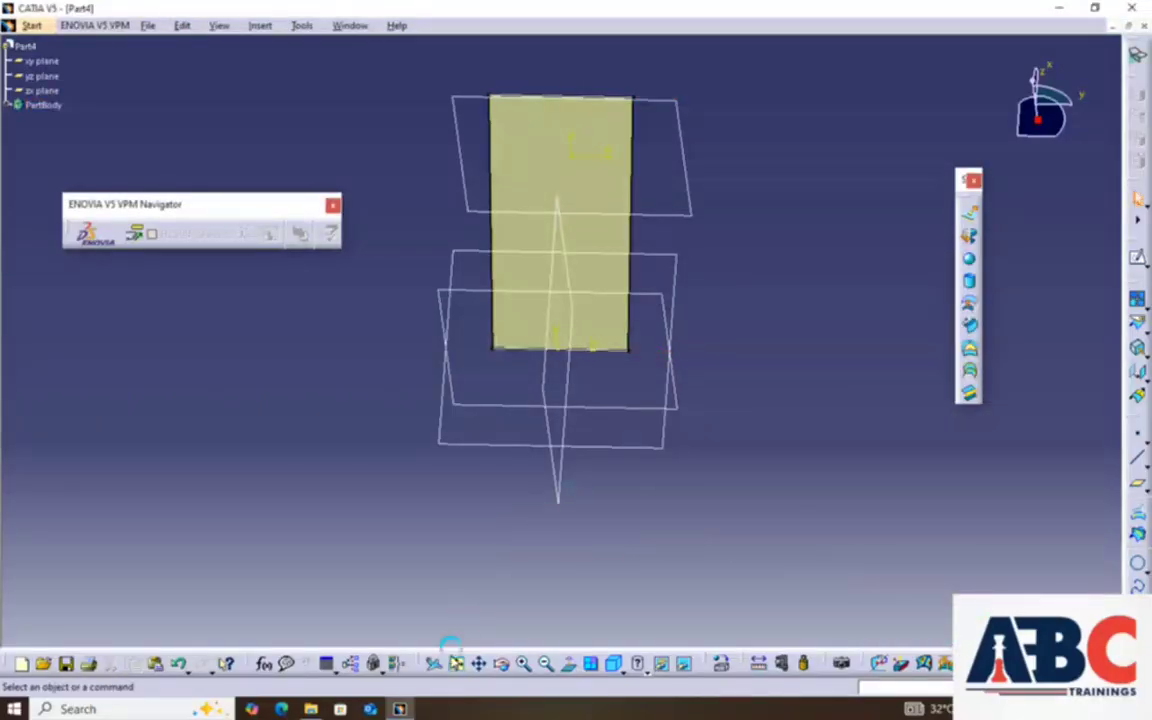
left_click(504, 666)
left_click_drag(779, 491, 480, 462)
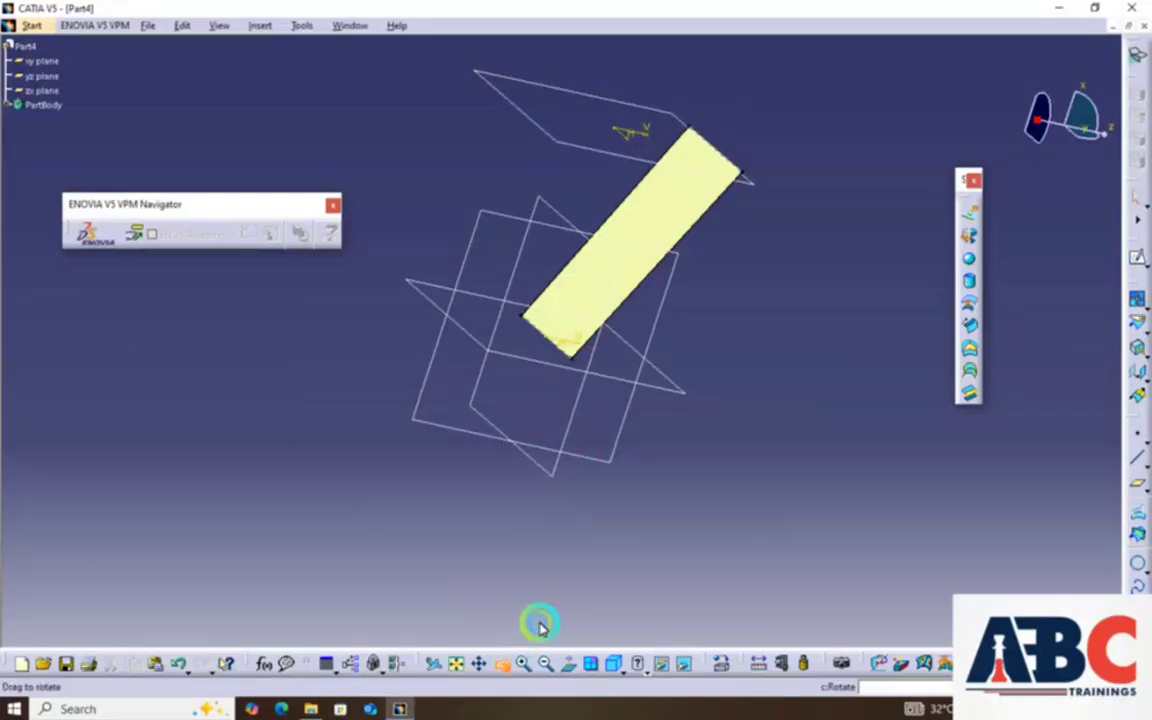
left_click_drag(540, 626, 733, 116)
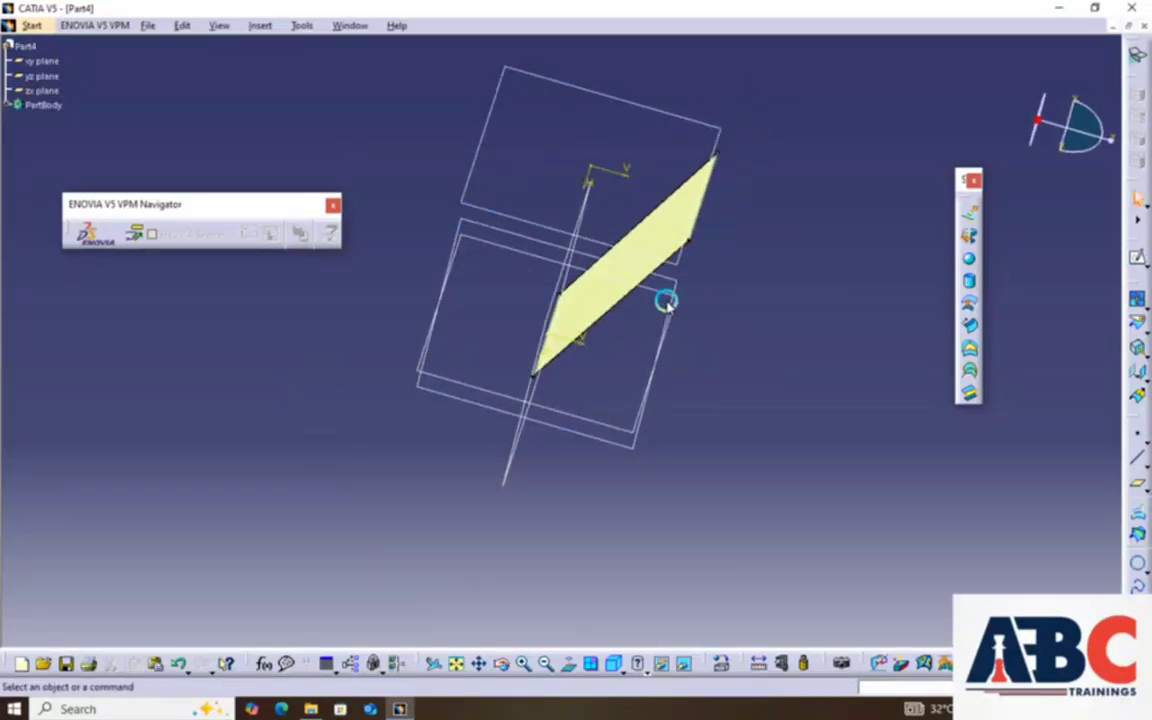